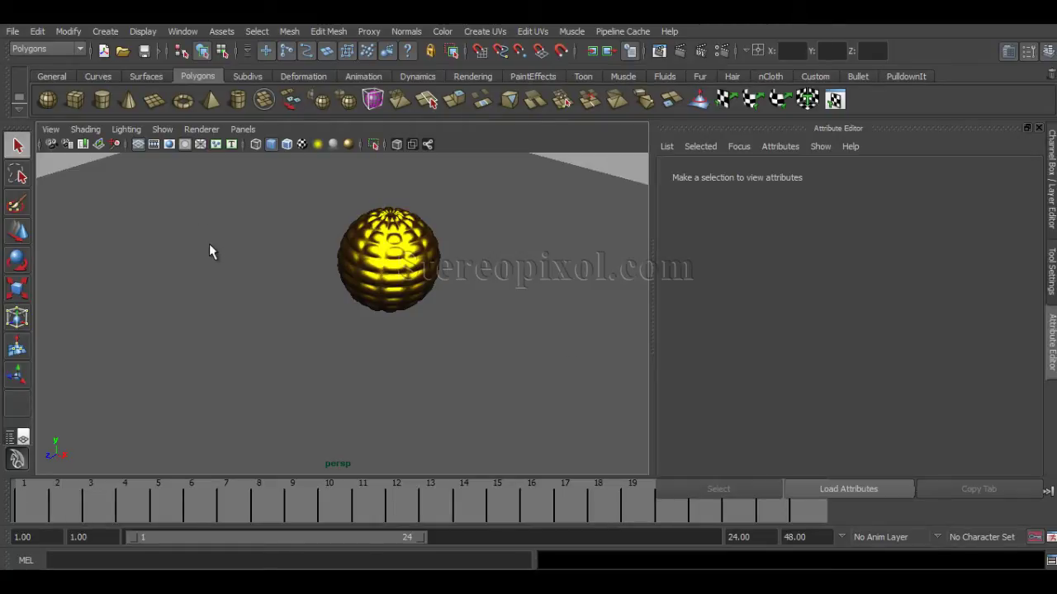
- Select the transparent sphere, render the scene and examine the caustics cast by both spheres
key(ctrl+z)
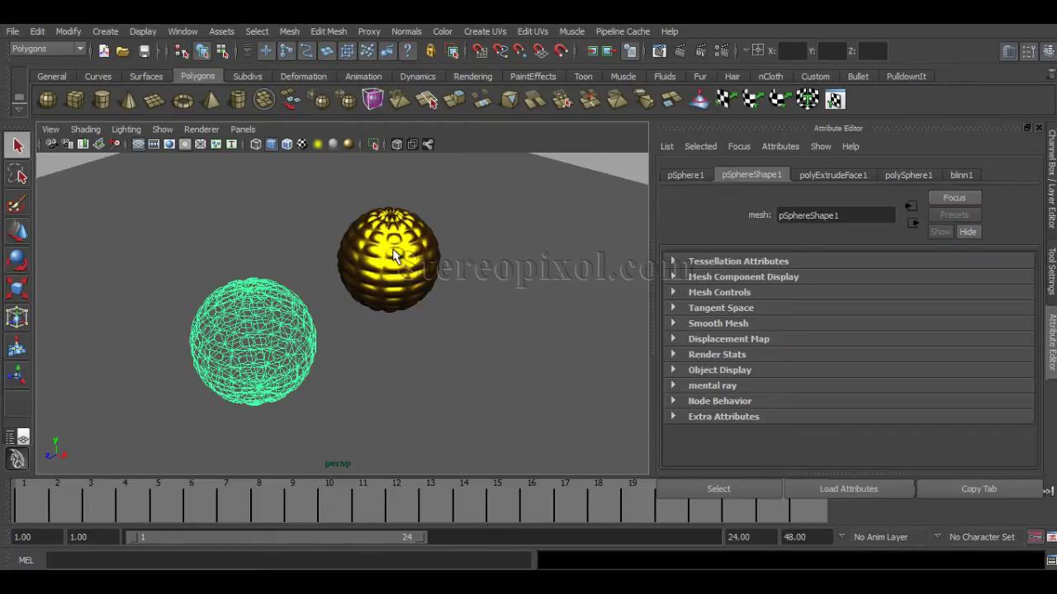
key(ctrl+z)
key(shift+z)
click(680, 52)
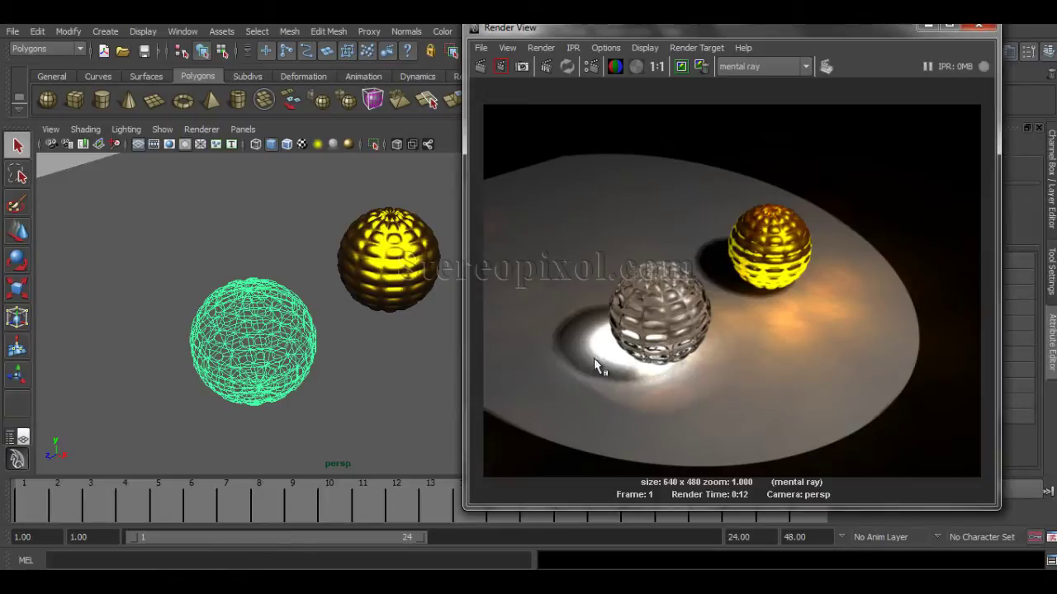
drag(676, 33, 536, 33)
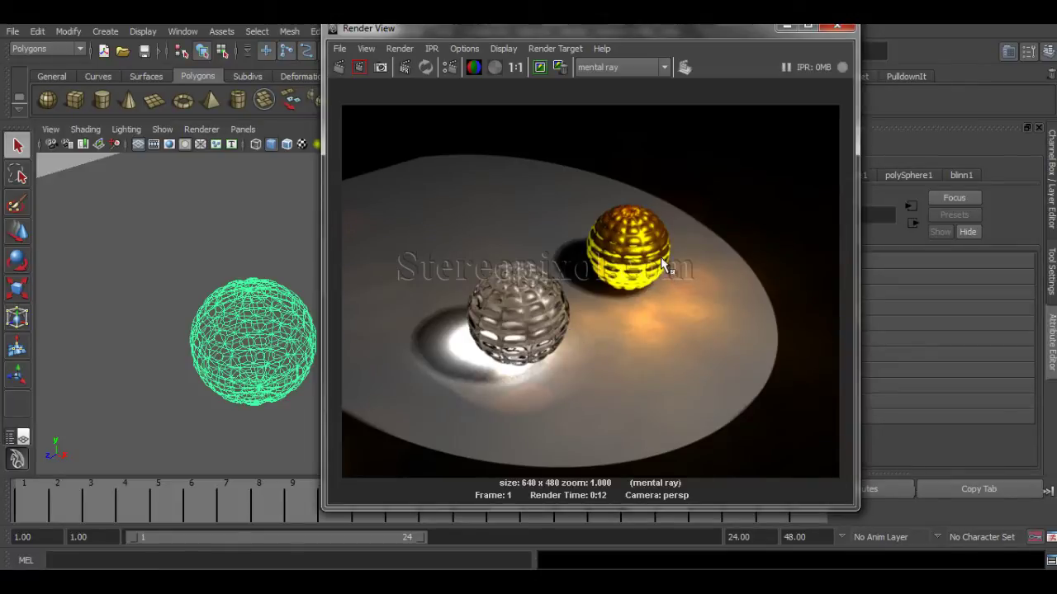
click(835, 27)
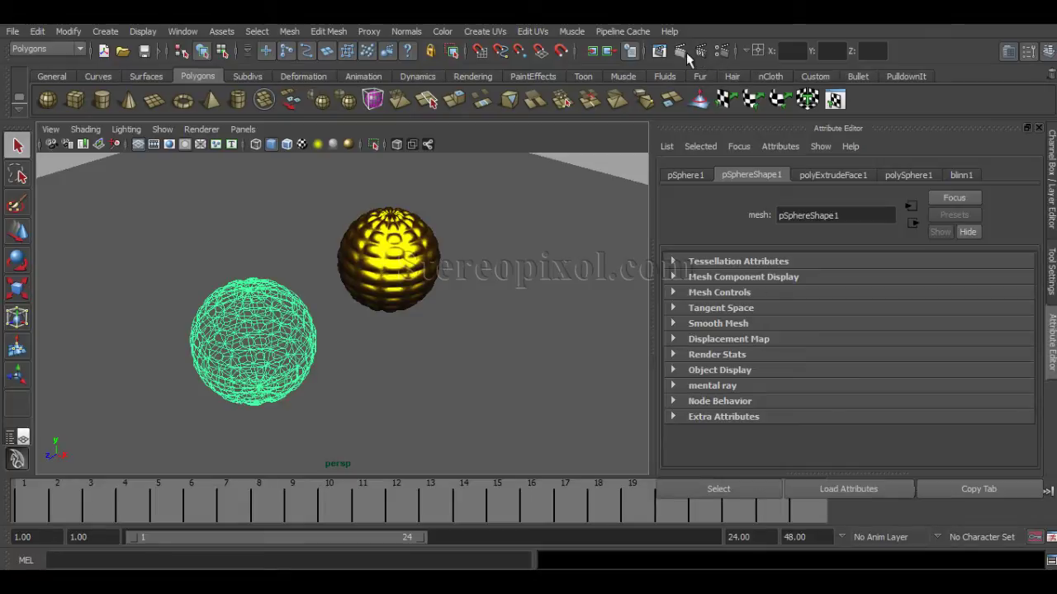
click(659, 51)
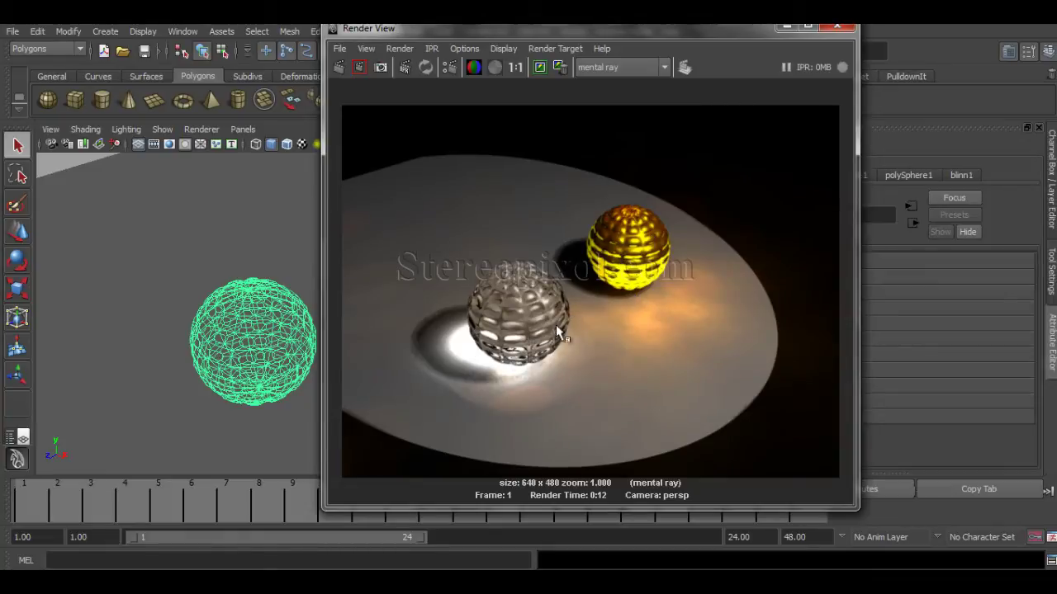
click(786, 27)
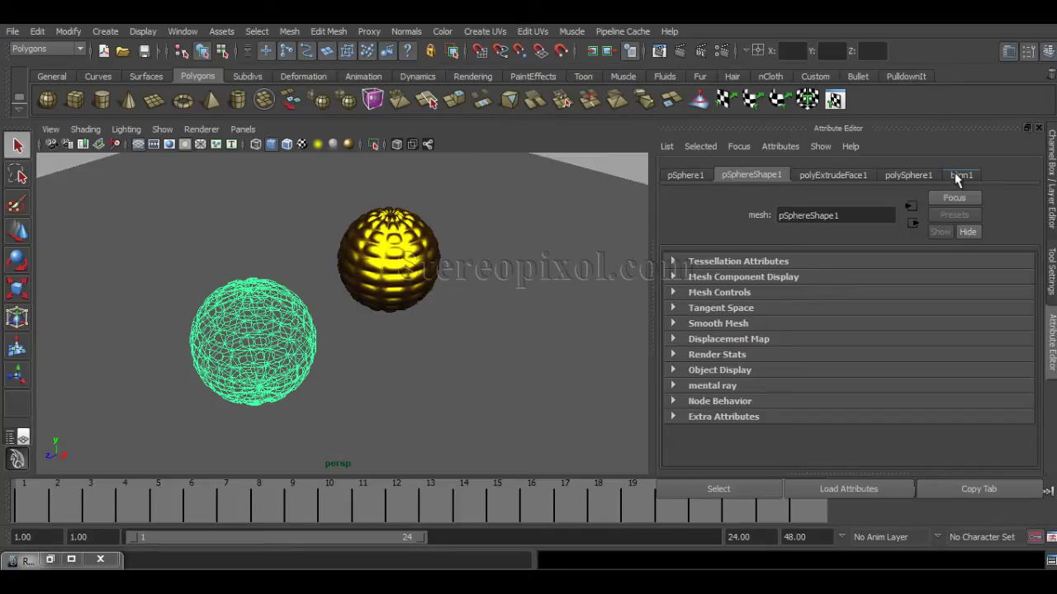
- Compare the gold sphere's unsmoothed and smoothed mesh display, and select the ground plane
key(ctrl+z)
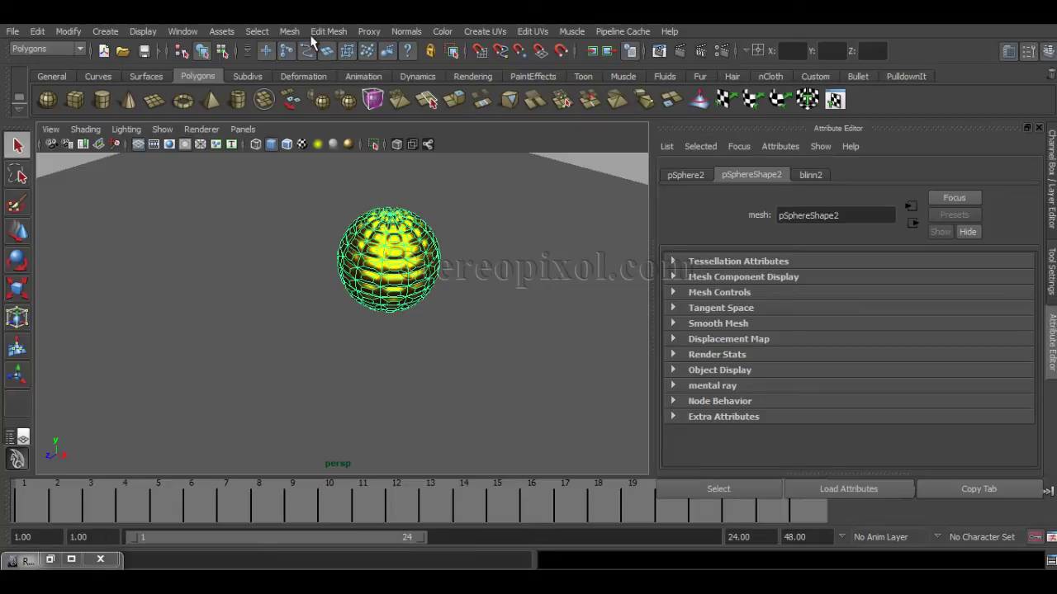
click(328, 32)
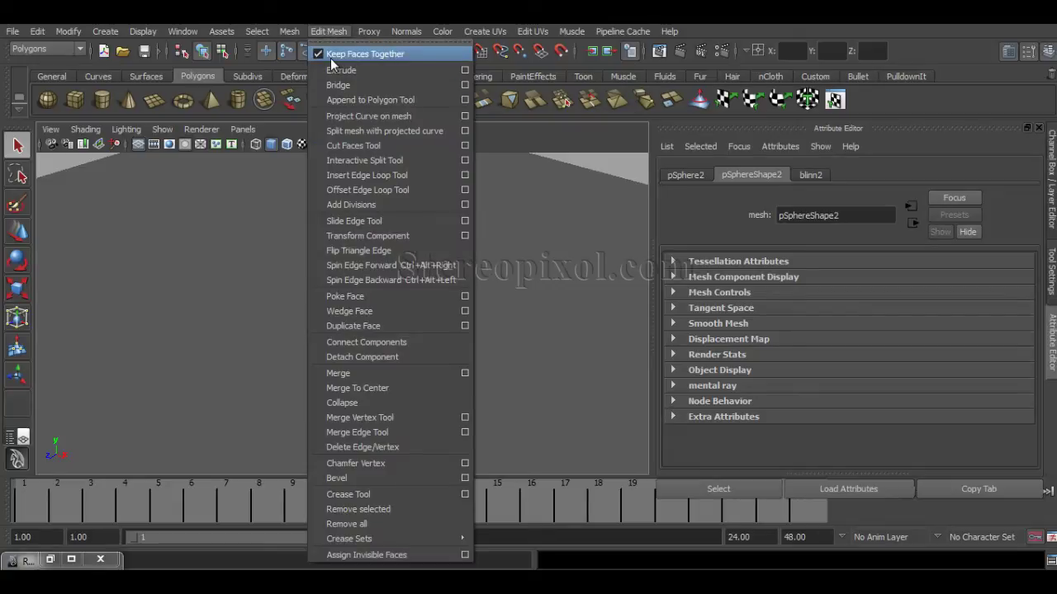
click(327, 32)
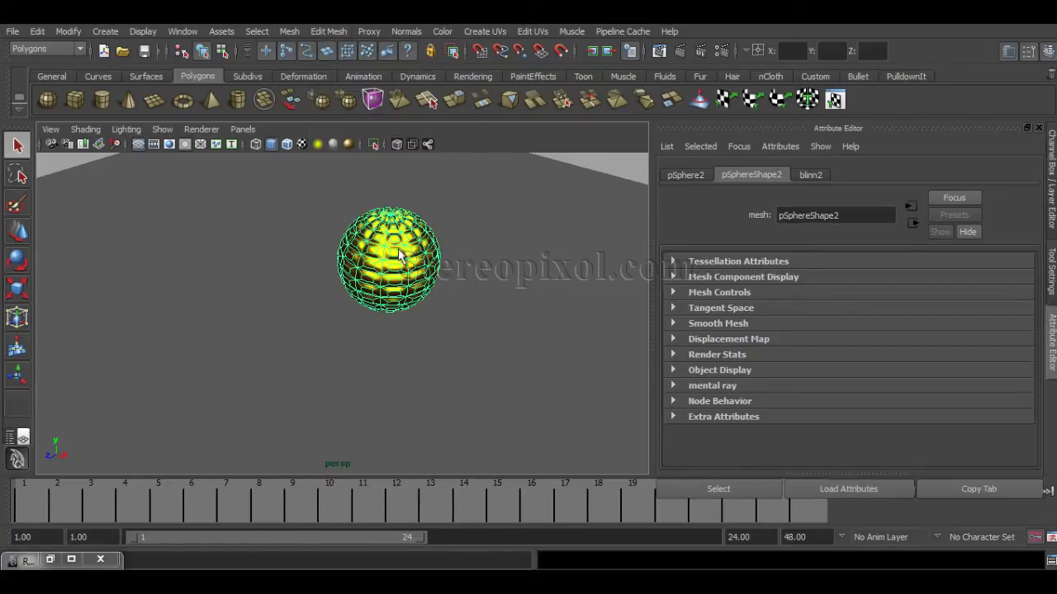
key(1)
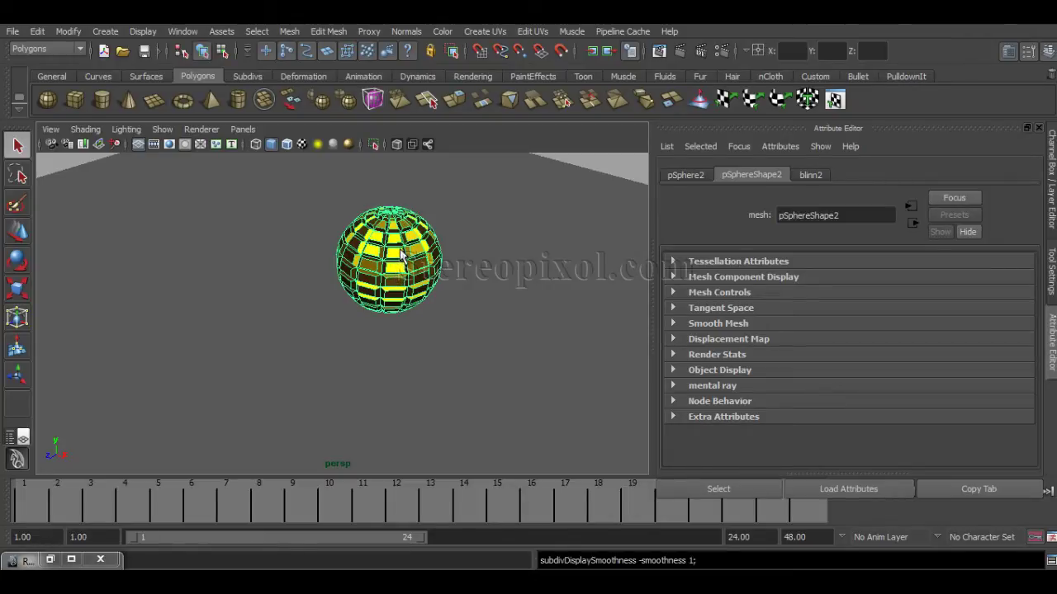
key(3)
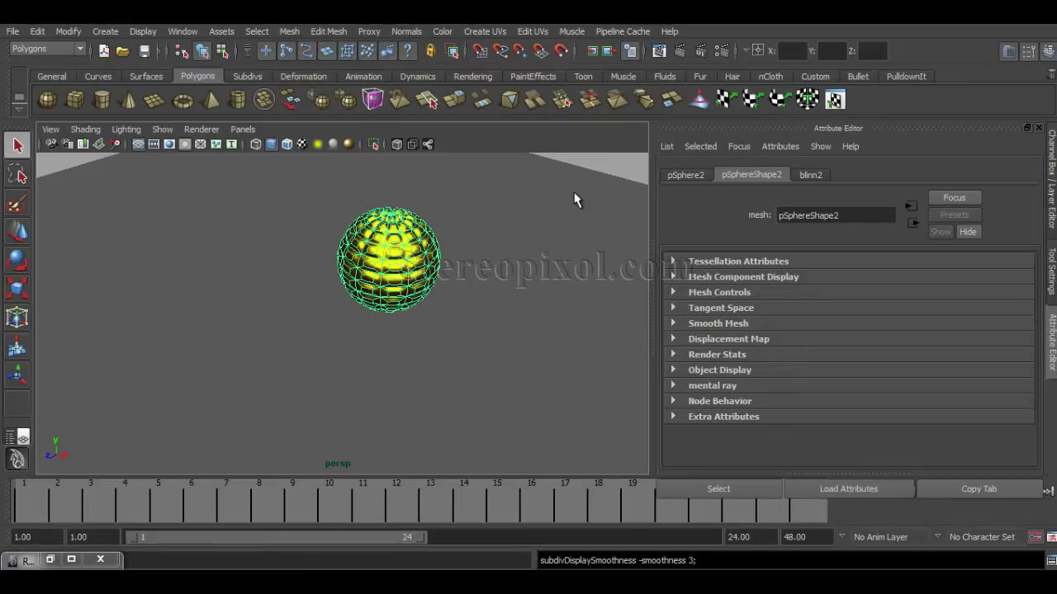
key(ctrl+z)
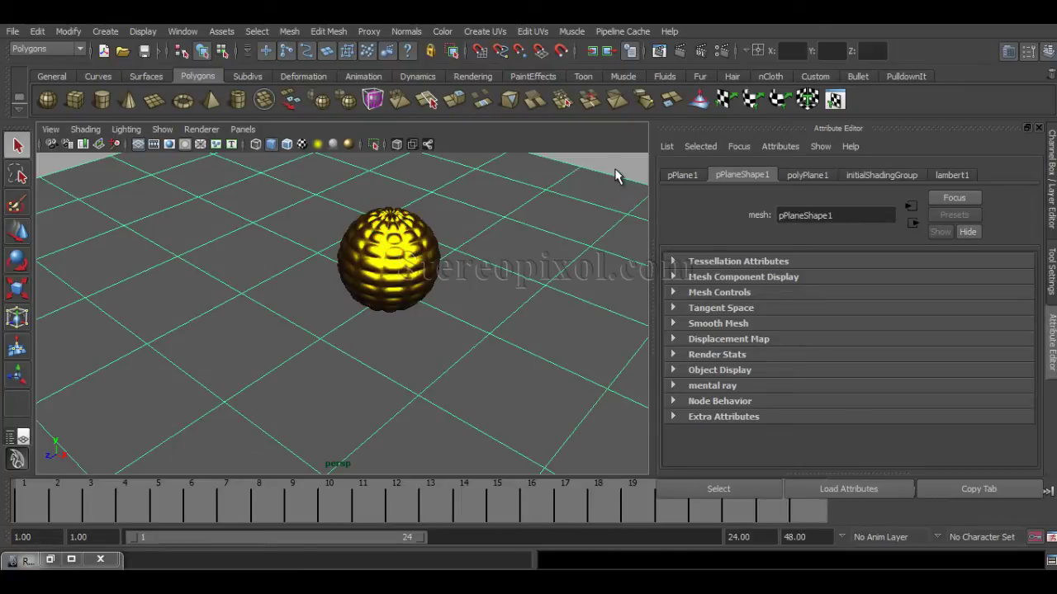
key(Delete)
- Examine the transparent sphere's blinn1 material, including its transparency, specular shading, reflectivity and raytrace refraction settings
key(ctrl+z)
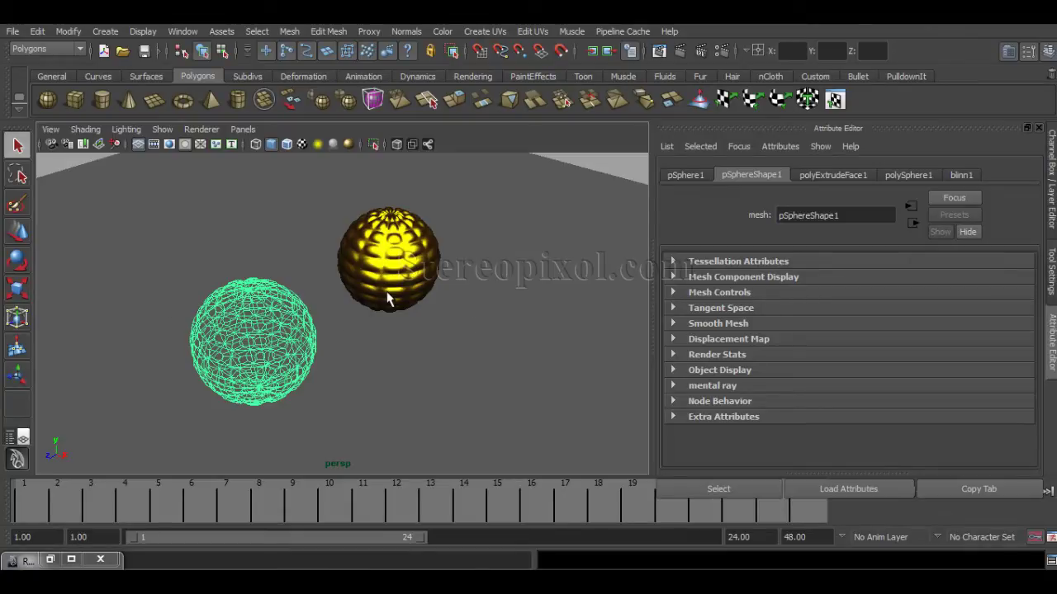
click(960, 175)
drag(1030, 355, 1032, 335)
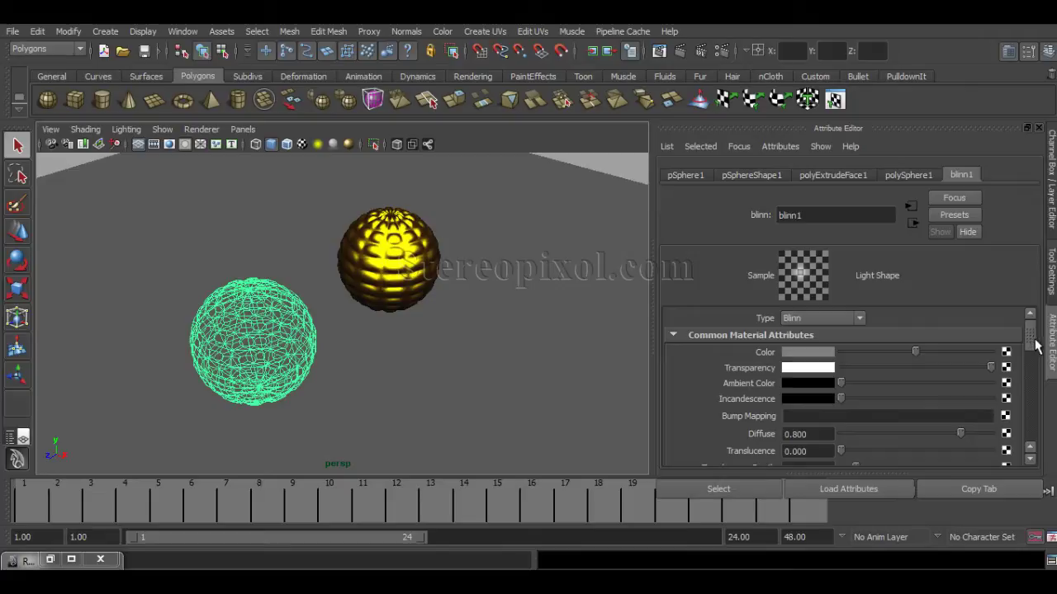
drag(1031, 349, 1038, 376)
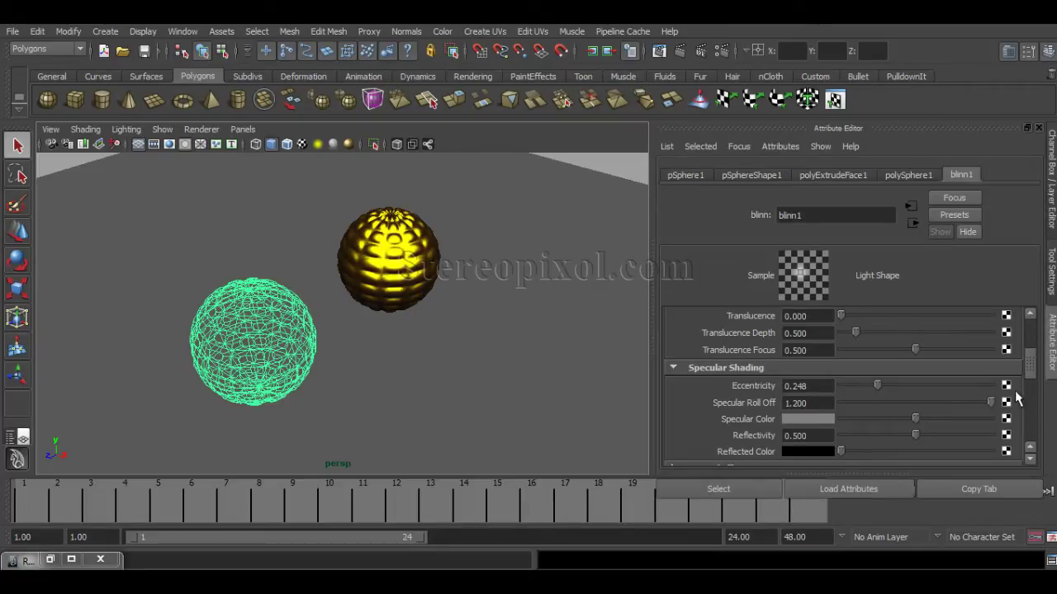
drag(1030, 370, 1033, 381)
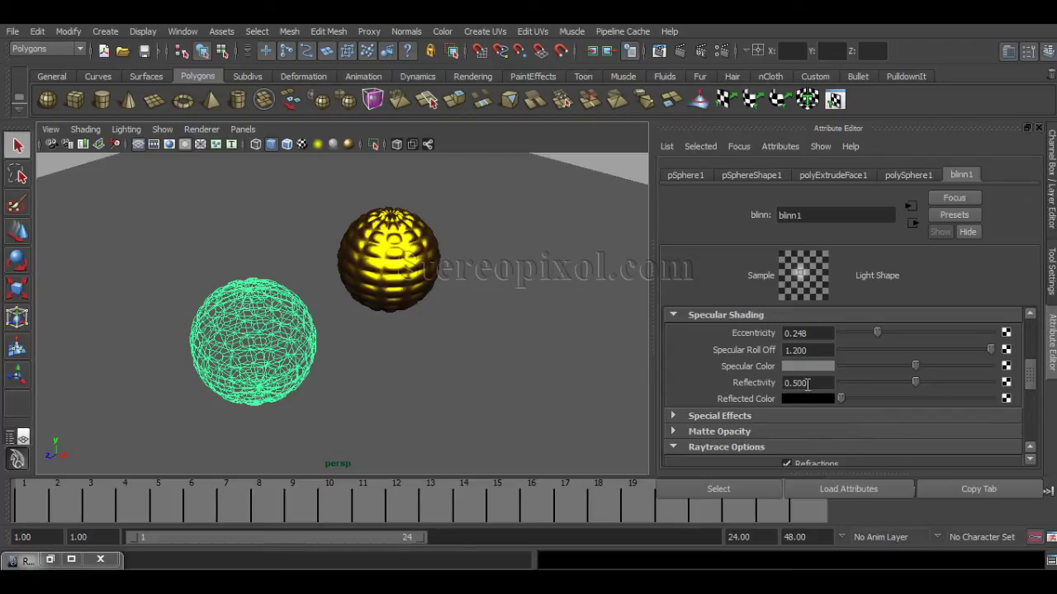
drag(1031, 378, 1036, 409)
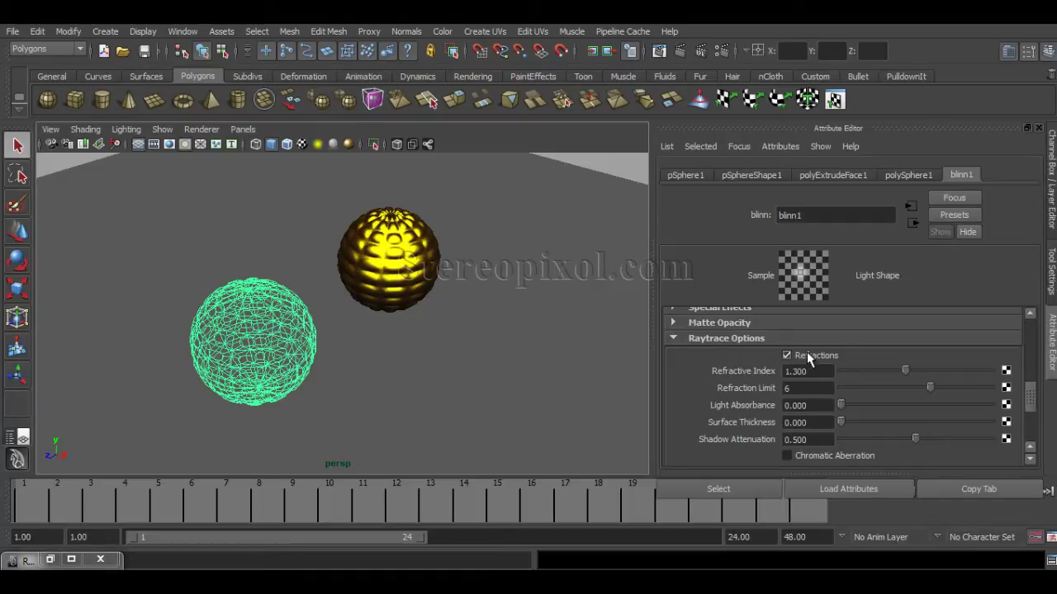
click(813, 371)
mouse_move(1031, 401)
mouse_down()
mouse_move(1031, 413)
mouse_move(1031, 371)
mouse_move(1040, 371)
mouse_up()
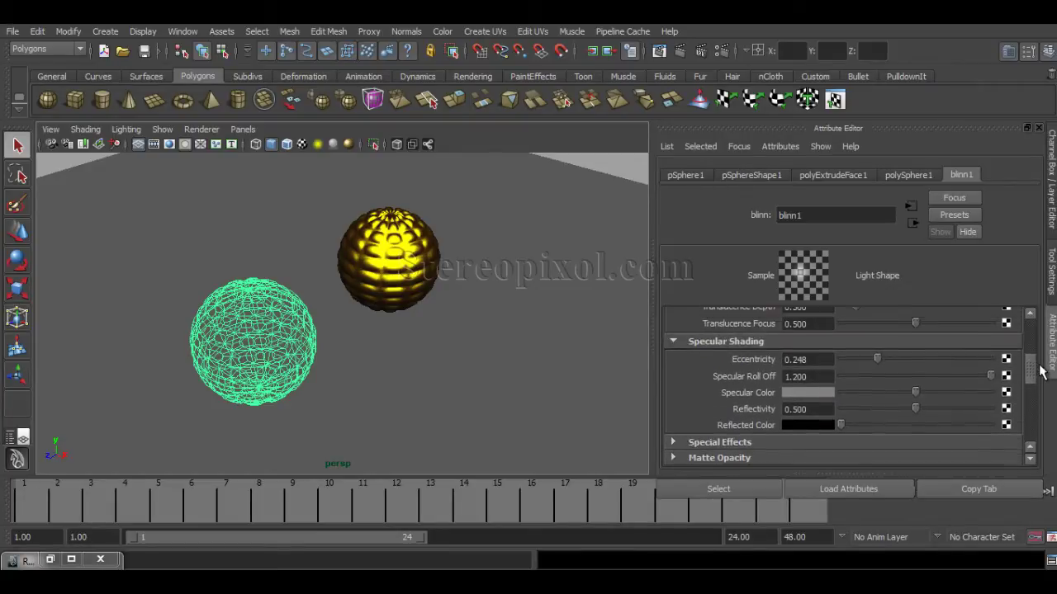
scroll(1040, 372, down, 2)
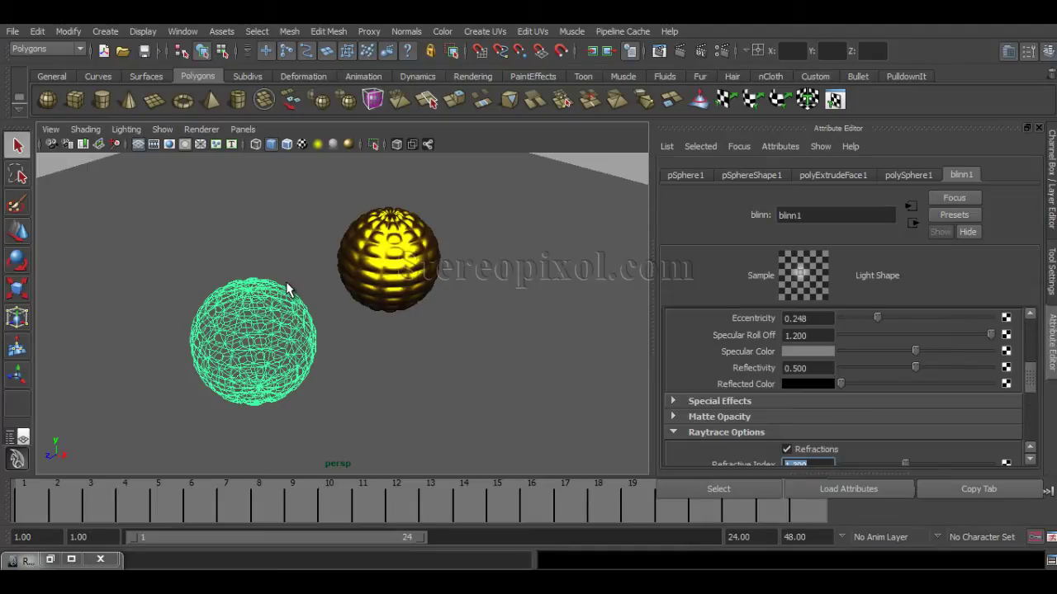
- Examine the gold sphere's blinn2 material, including its base color, specular color value and reflectivity
key(ctrl+z)
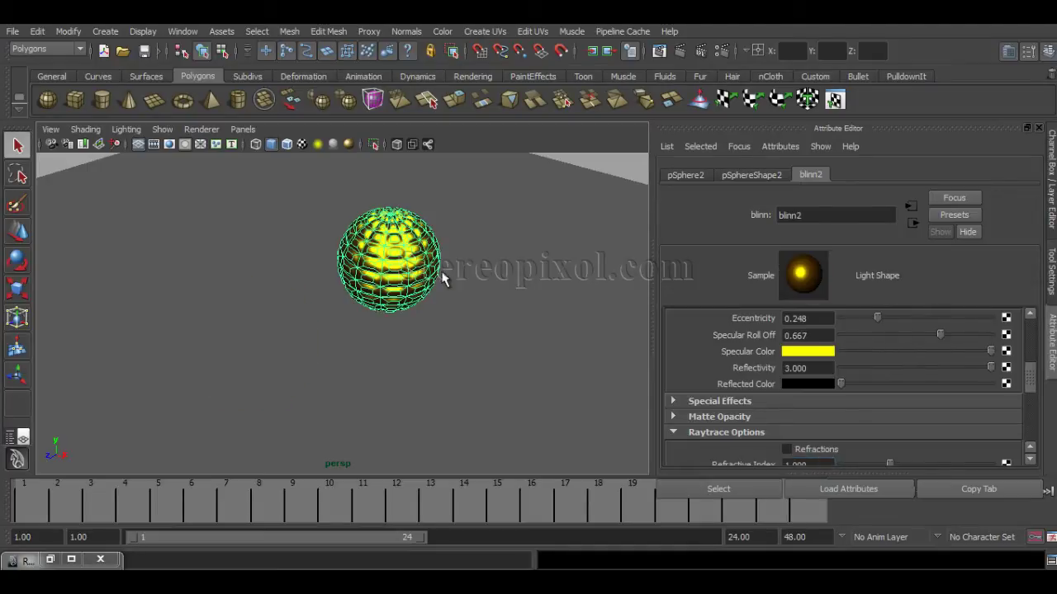
drag(1030, 384, 1031, 334)
click(804, 353)
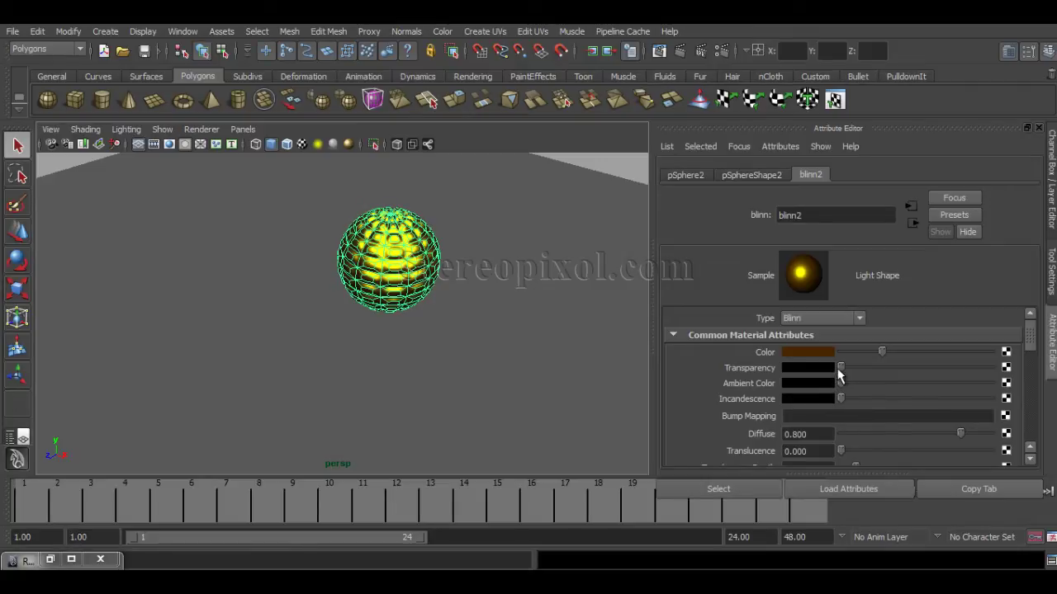
drag(1029, 343, 1038, 385)
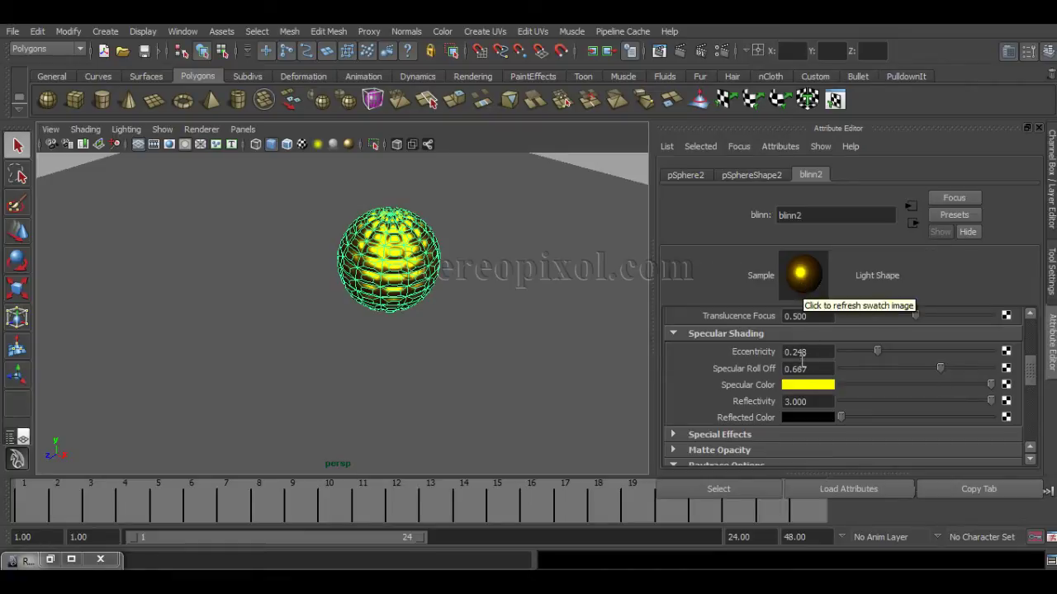
click(802, 384)
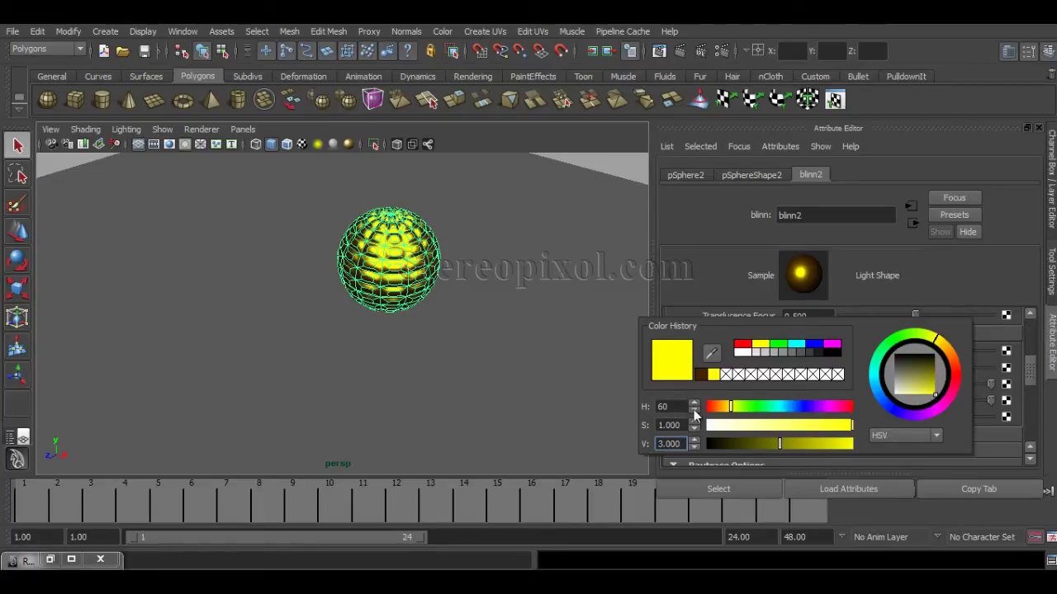
double_click(681, 443)
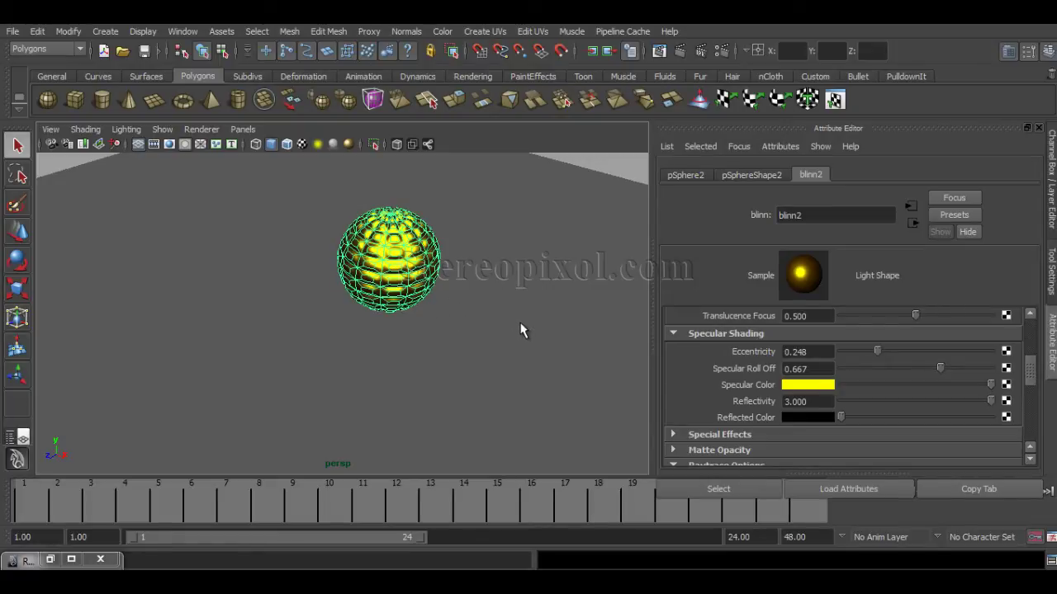
click(806, 402)
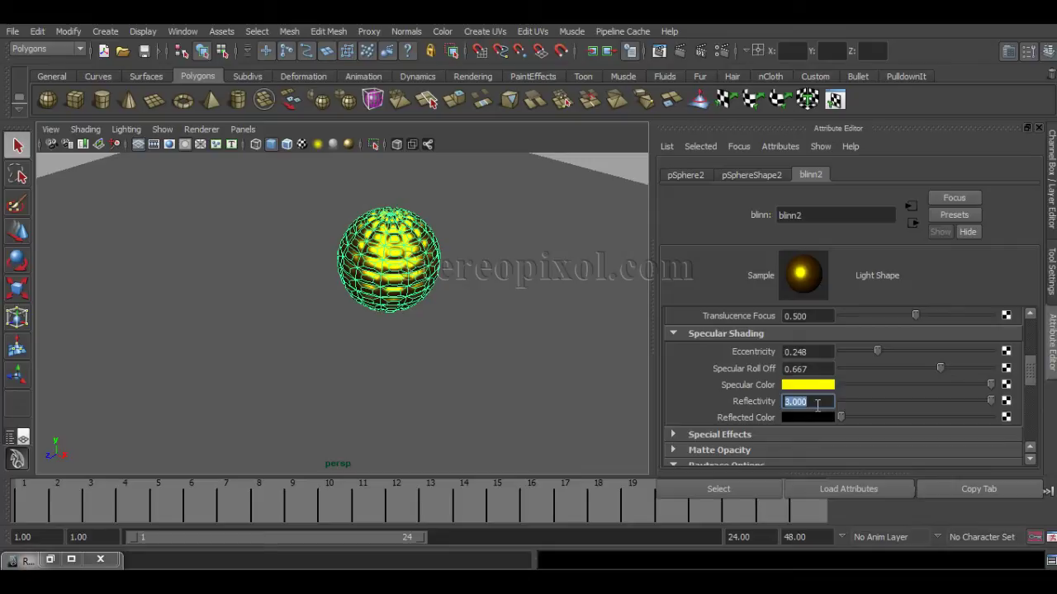
click(600, 161)
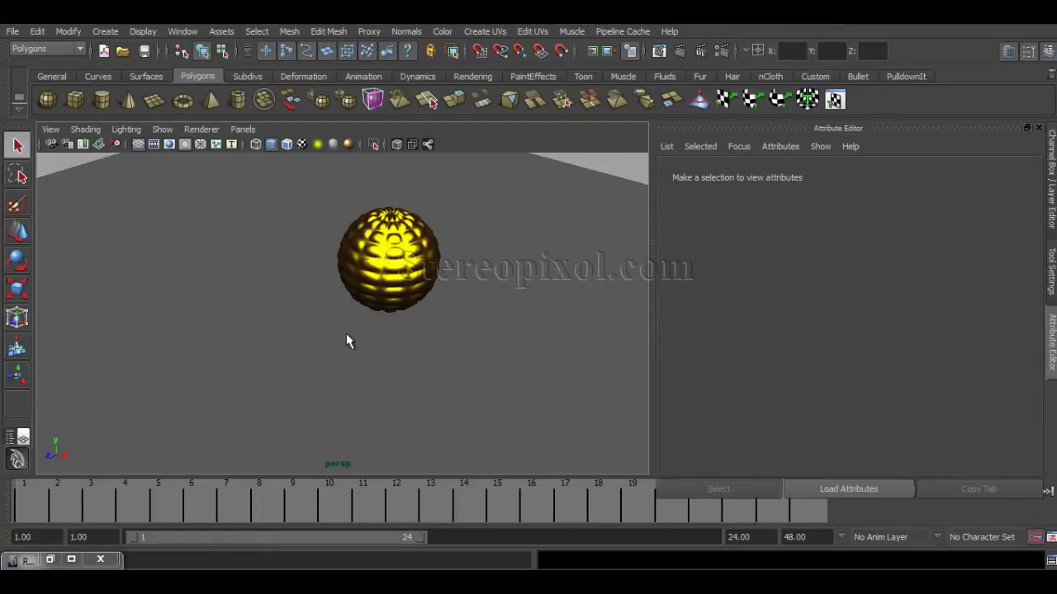
- Check the materials of both spheres again, and select the spotlight to view its caustic photon settings
click(229, 340)
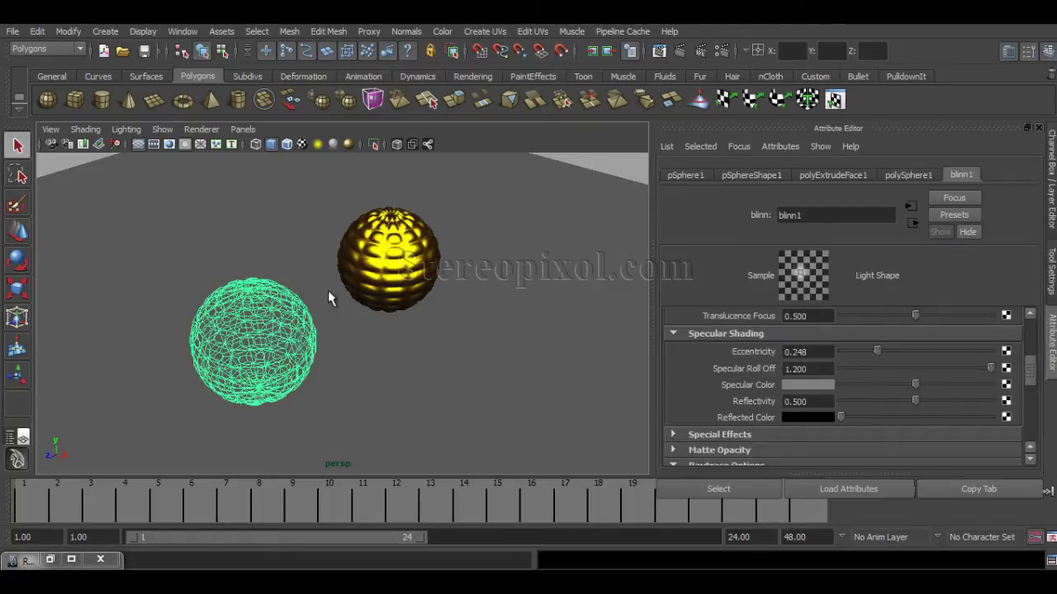
click(393, 275)
alt+right_drag(541, 322, 443, 302)
click(507, 203)
alt+drag(509, 240, 488, 333)
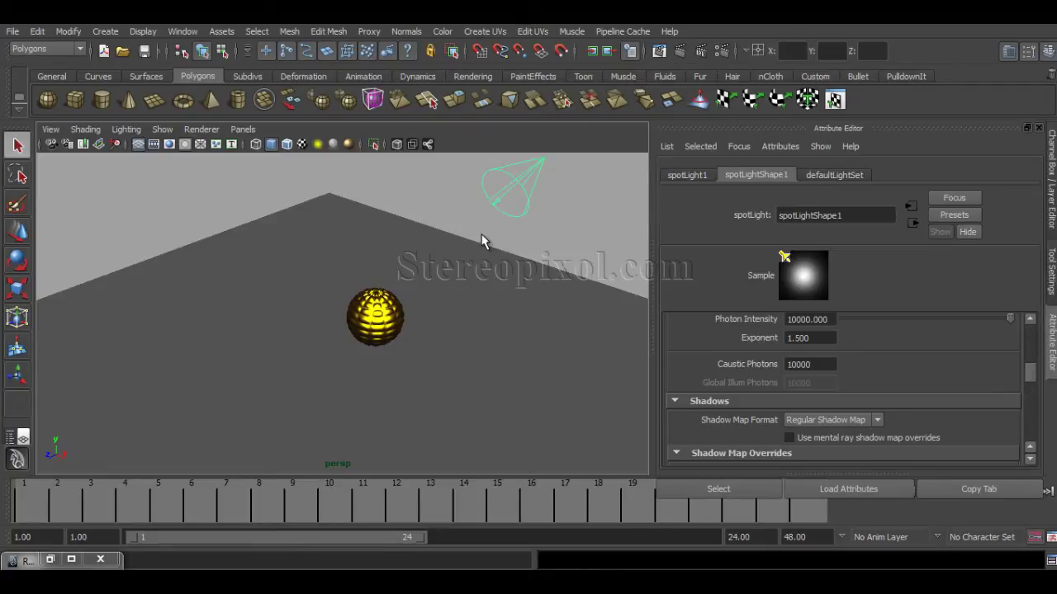
- Assign the selected spotlight to a new display layer and hide that layer
key(ctrl+a)
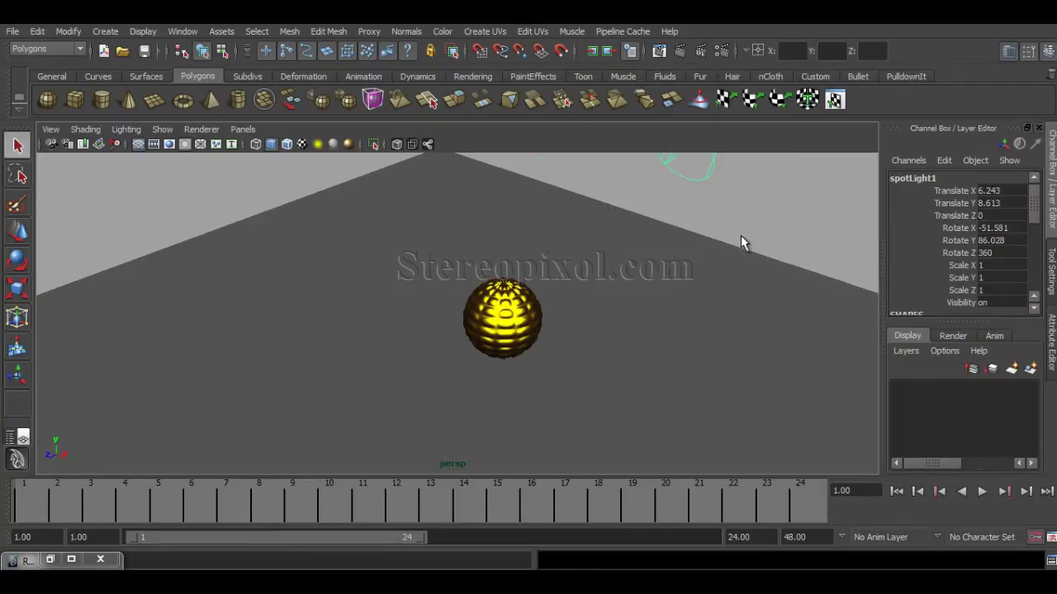
click(1030, 368)
click(900, 389)
- Test-render the perspective view with the spotlight hidden and close the render window
alt+right_drag(725, 289, 698, 296)
alt+drag(699, 296, 661, 306)
click(679, 52)
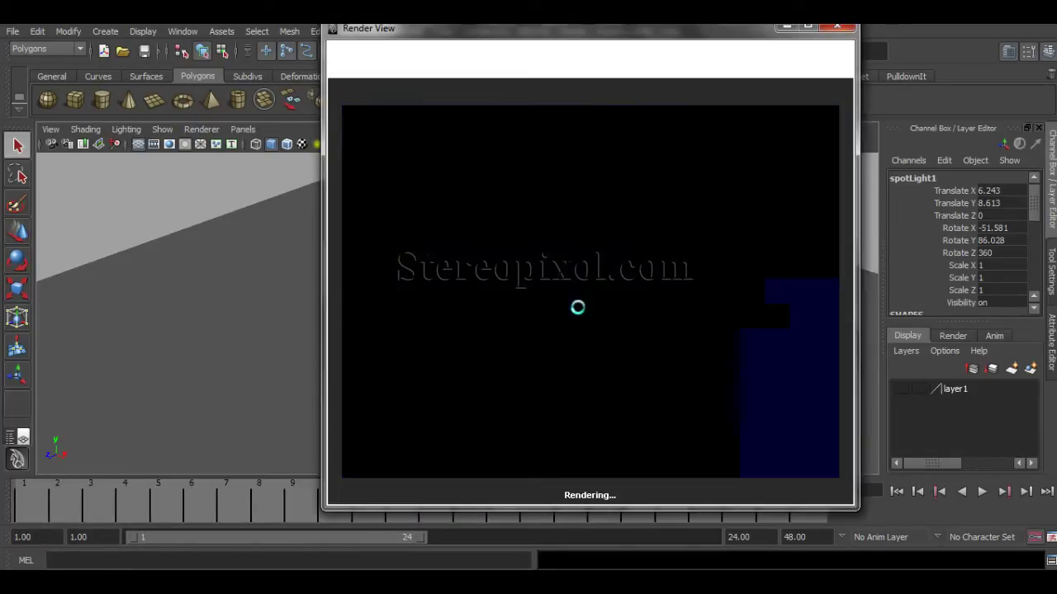
click(850, 33)
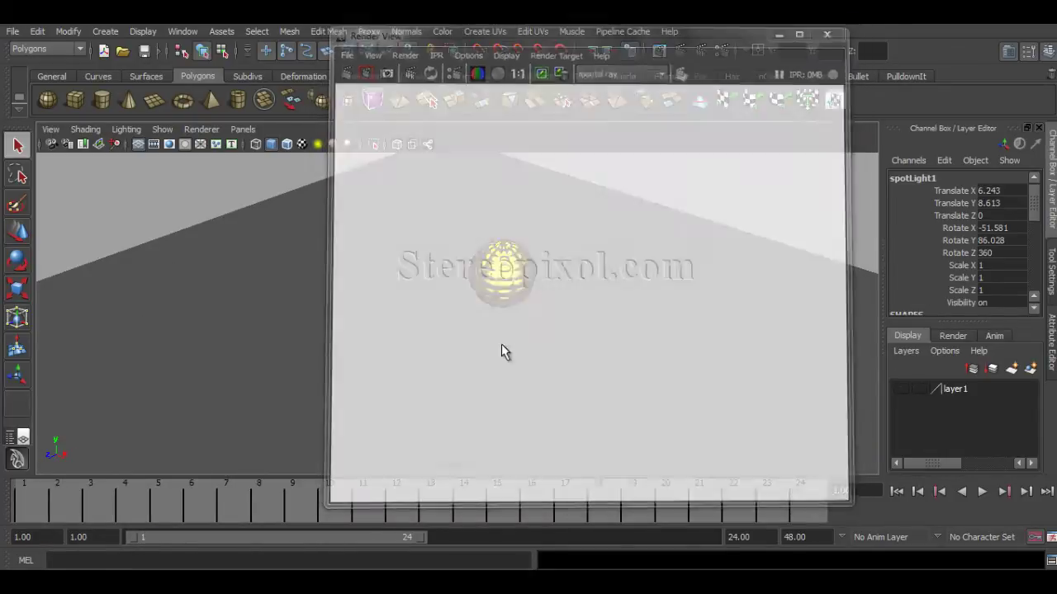
- Create a new spot light in the front view and move it above the spheres to about X 3.7, Y 6
key(space)
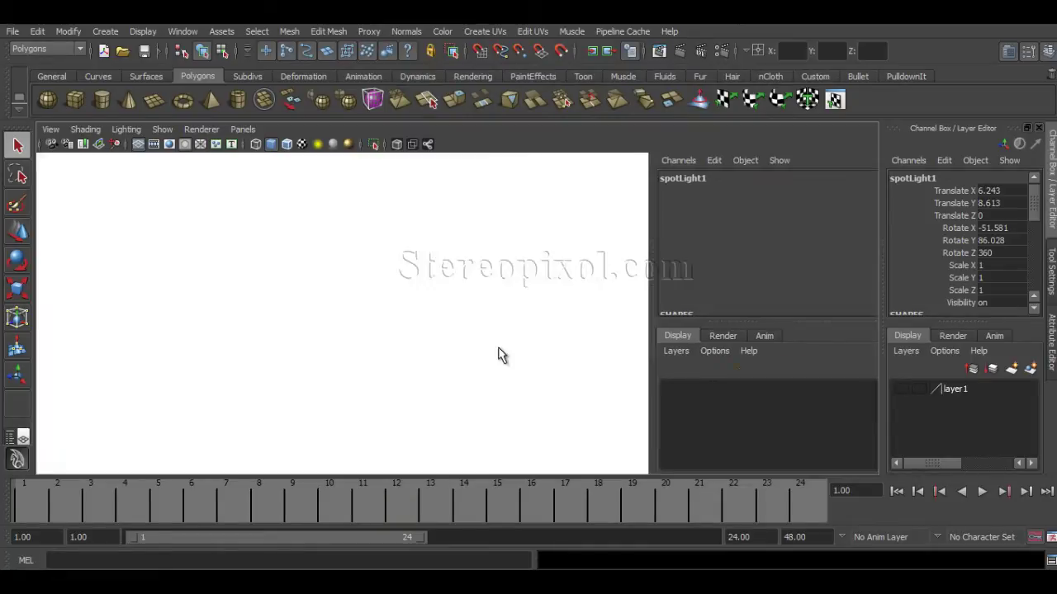
key(space)
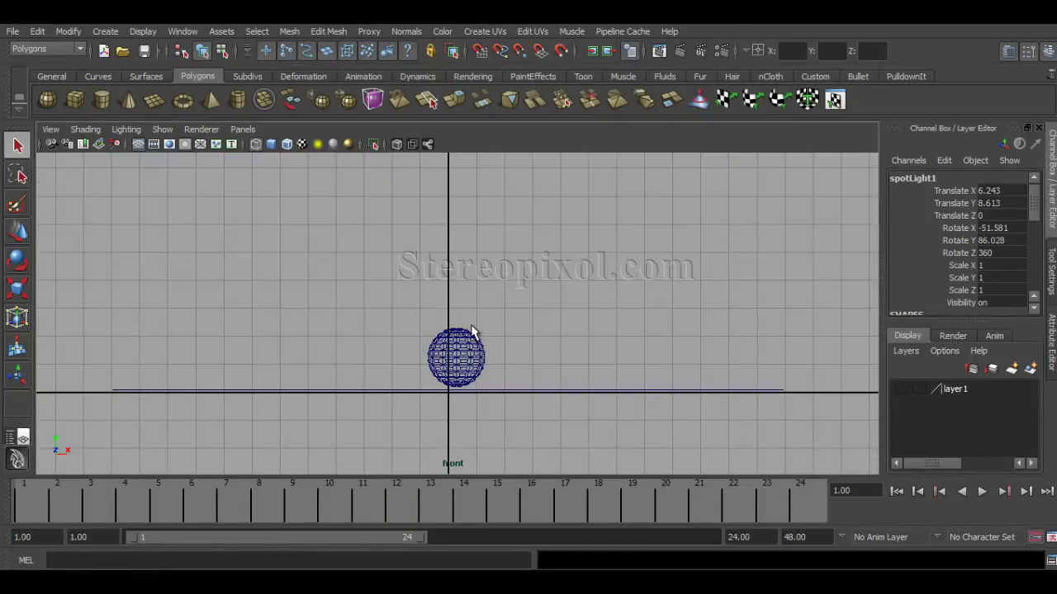
alt+middle_drag(471, 334, 436, 381)
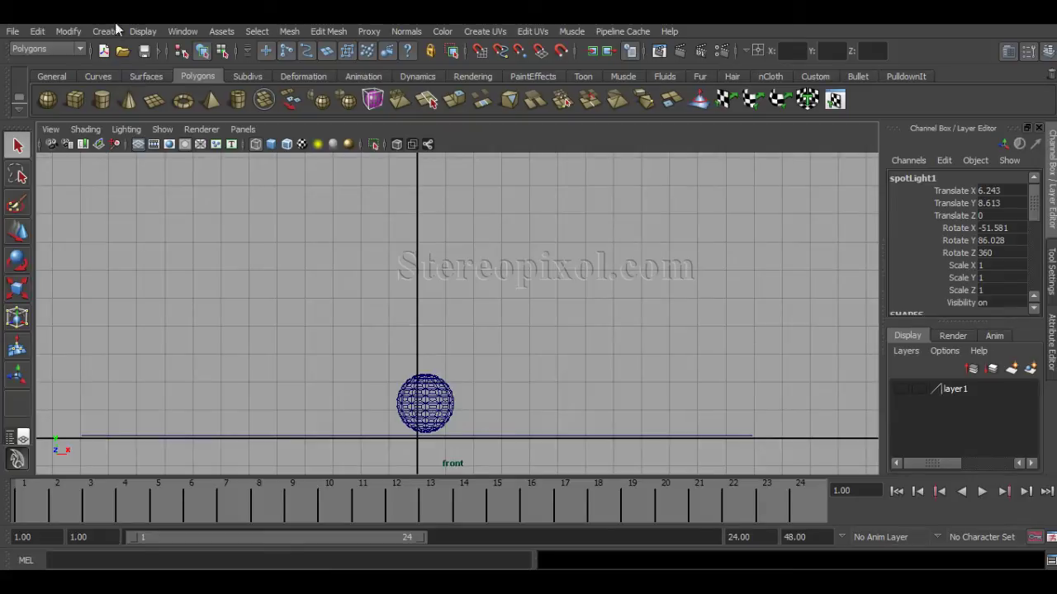
click(137, 33)
mouse_move(114, 35)
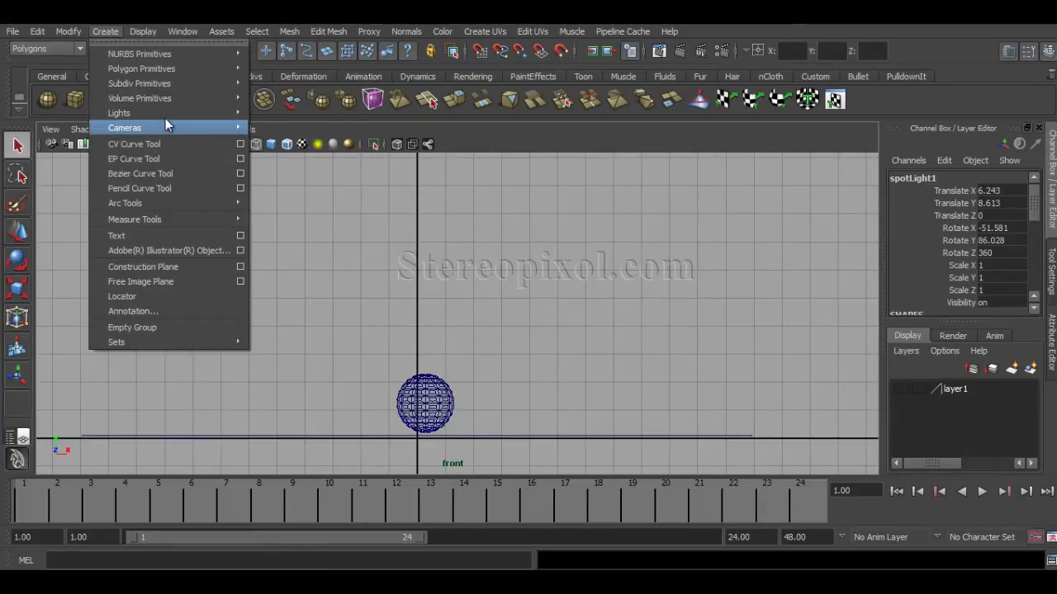
mouse_move(165, 114)
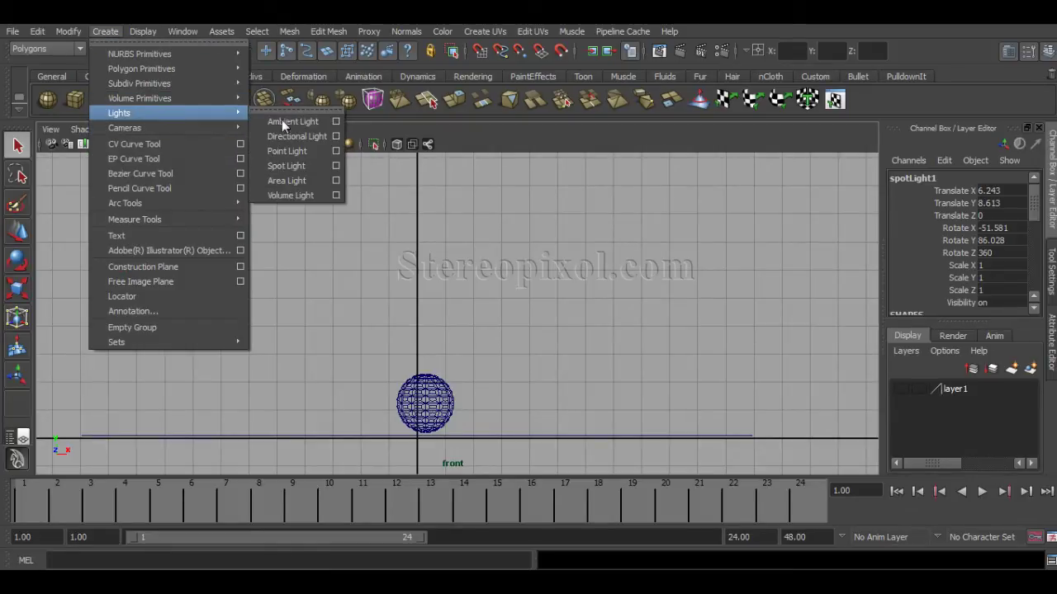
click(308, 164)
key(w)
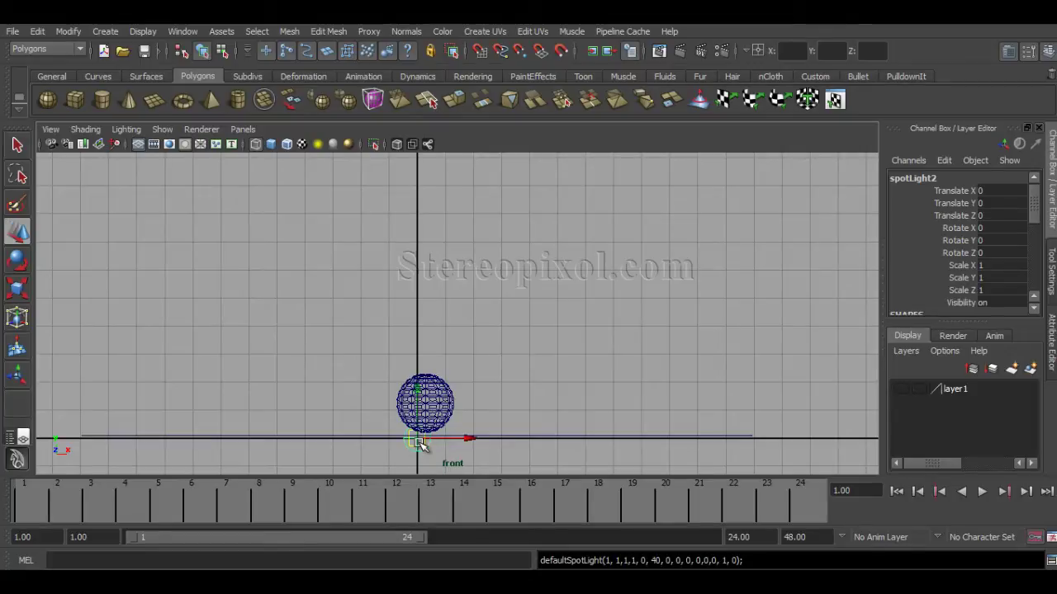
drag(418, 442, 526, 271)
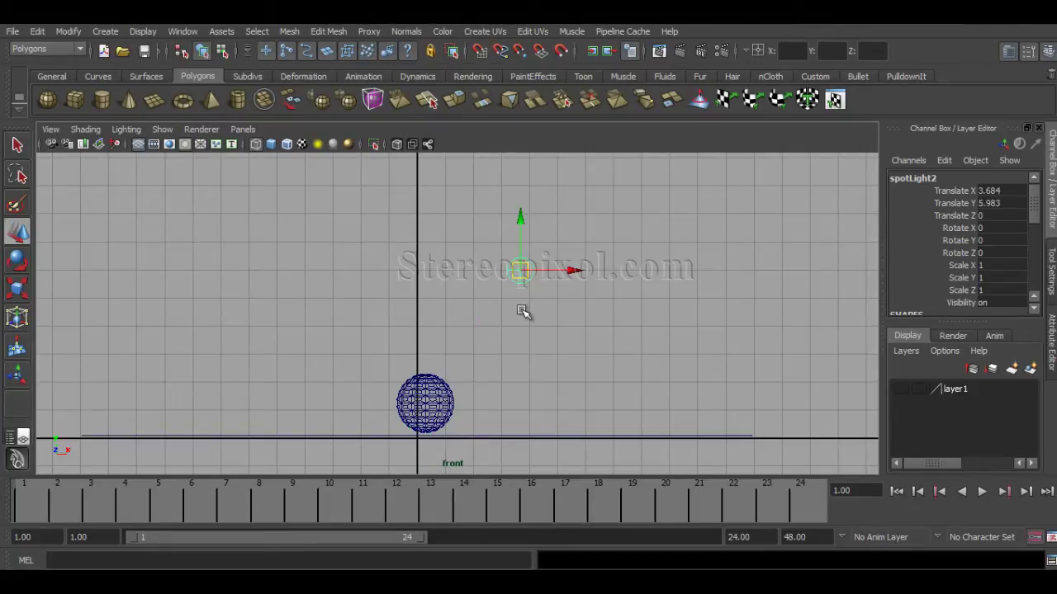
- Reposition the new spotlight at about X 5.9, Y 8.8 and aim it at the midpoint between the two spheres
key(t)
drag(520, 274, 450, 376)
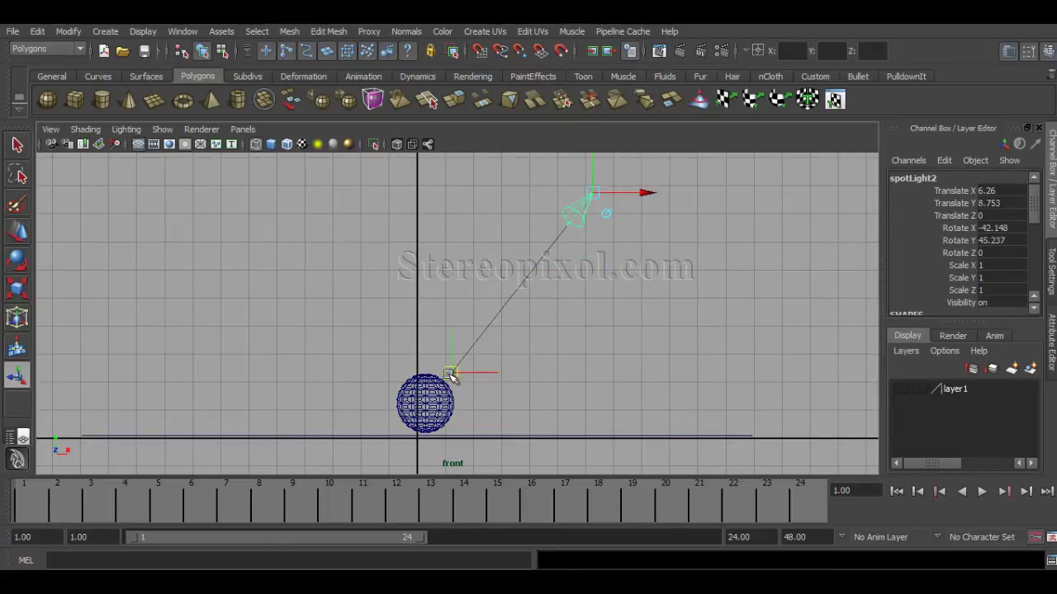
drag(592, 194, 582, 193)
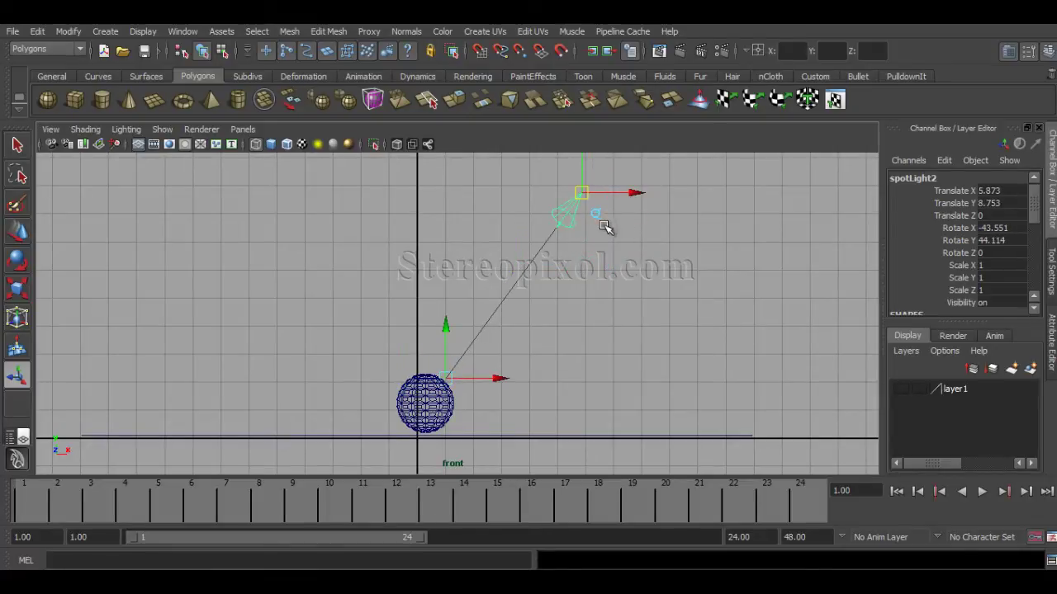
key(space)
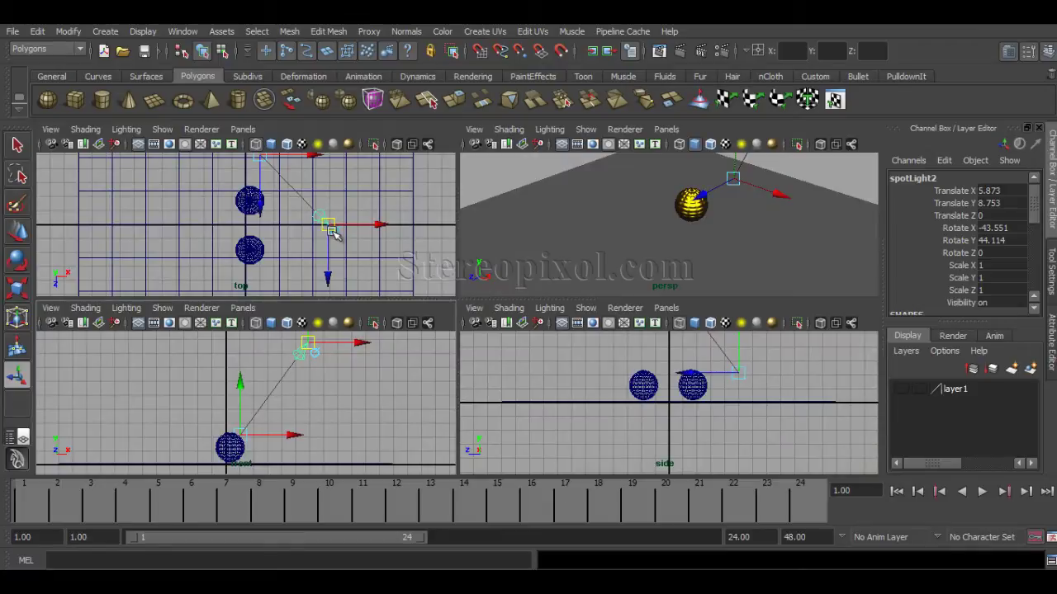
drag(260, 188, 259, 272)
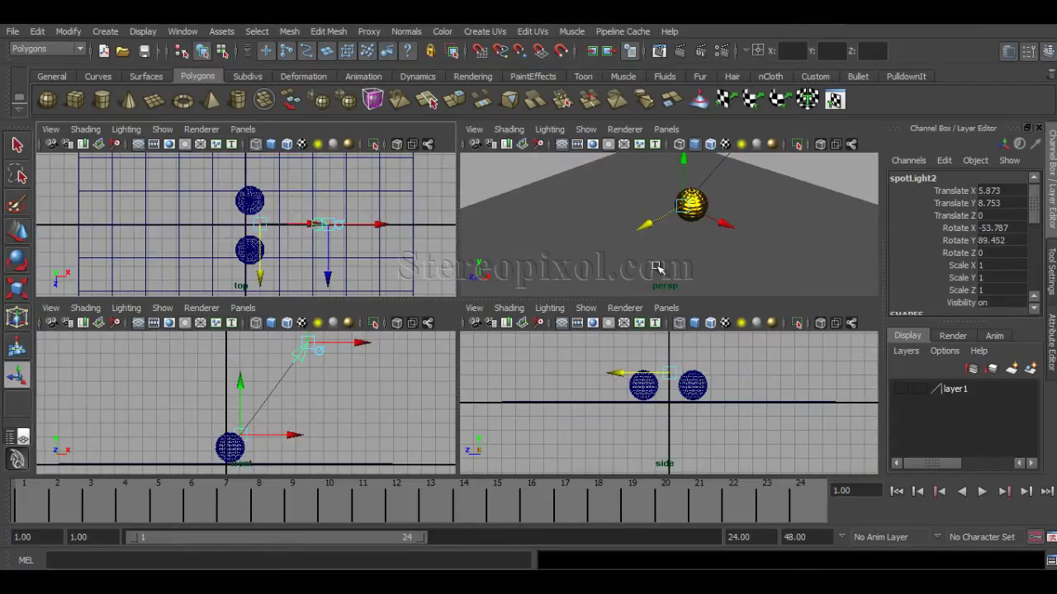
- Return to the full perspective view, check the previous mental ray image in the Render View, and close it
key(space)
mouse_move(570, 345)
alt+mouse_down()
mouse_move(582, 341)
mouse_move(572, 326)
alt+mouse_up()
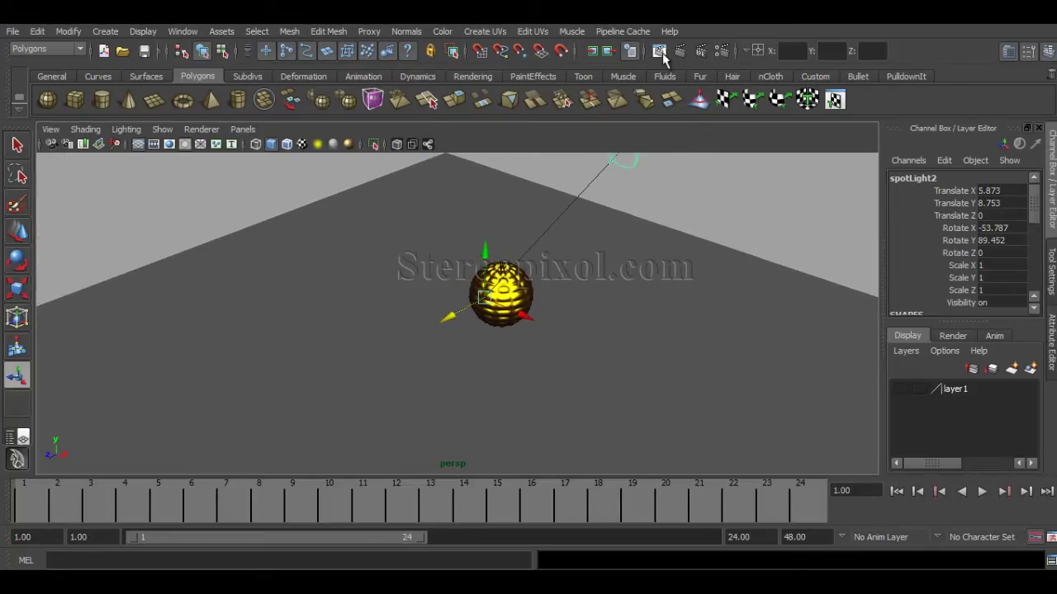
click(661, 52)
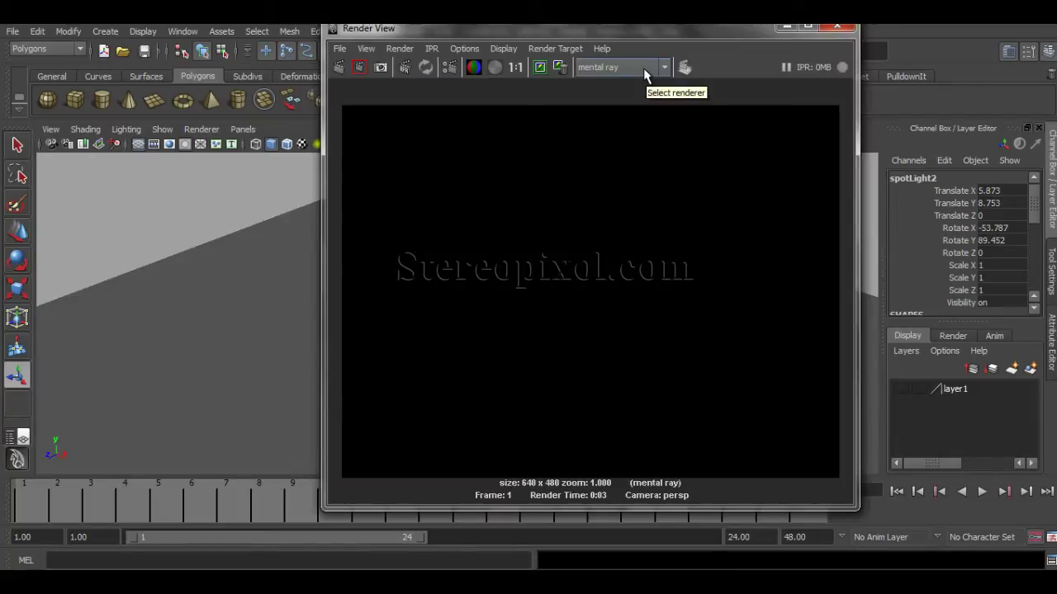
drag(741, 33, 445, 60)
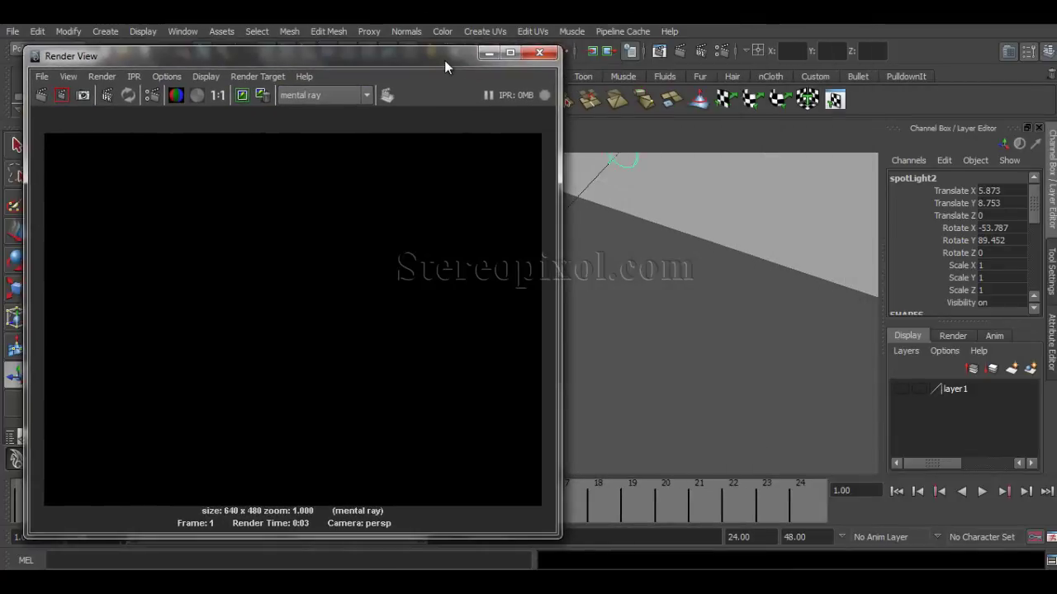
click(538, 54)
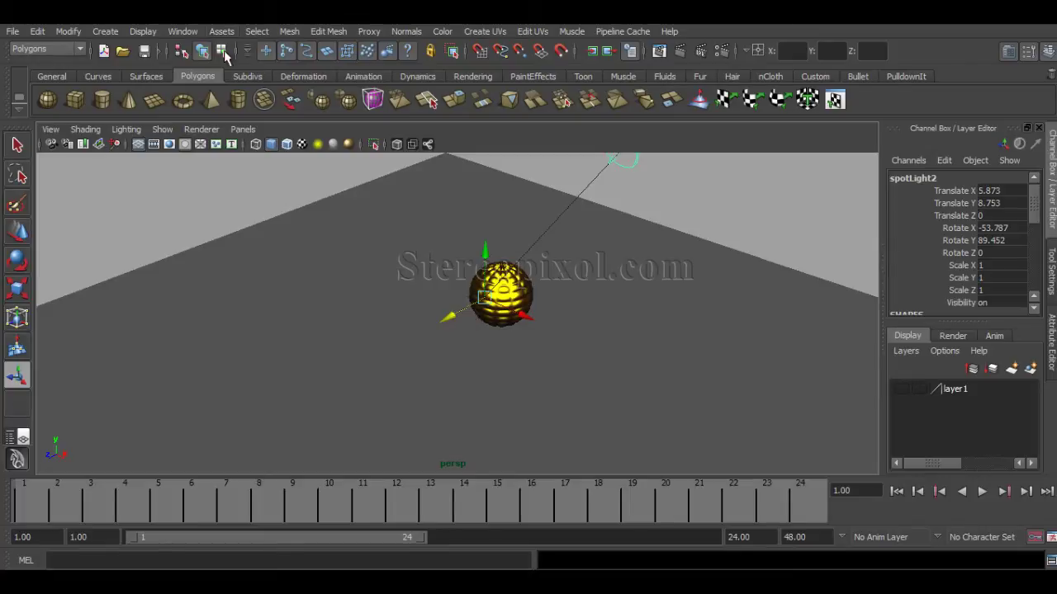
- Locate the Plug-in Manager among the settings and preferences without opening it
click(179, 33)
mouse_move(227, 112)
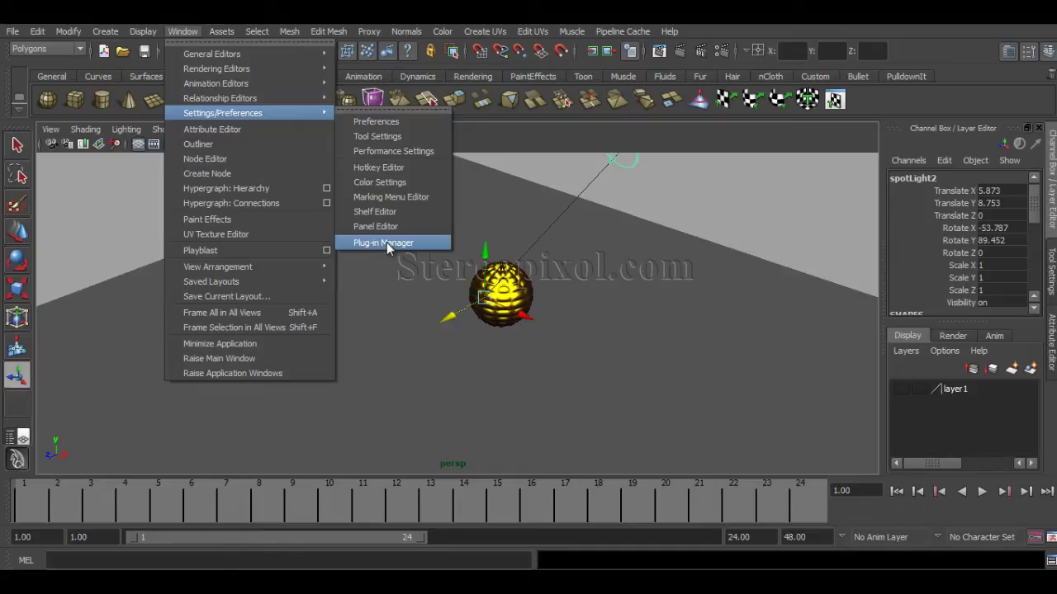
click(183, 31)
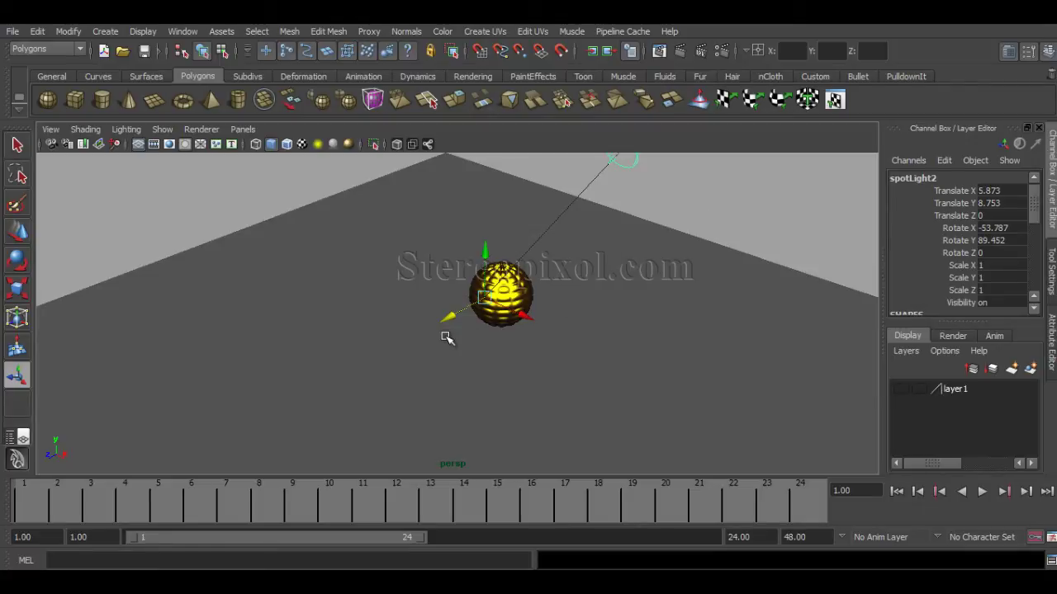
- Shift the spotlight's aim point along Z toward the glass sphere and test-render the perspective view with mental ray
drag(448, 317, 433, 325)
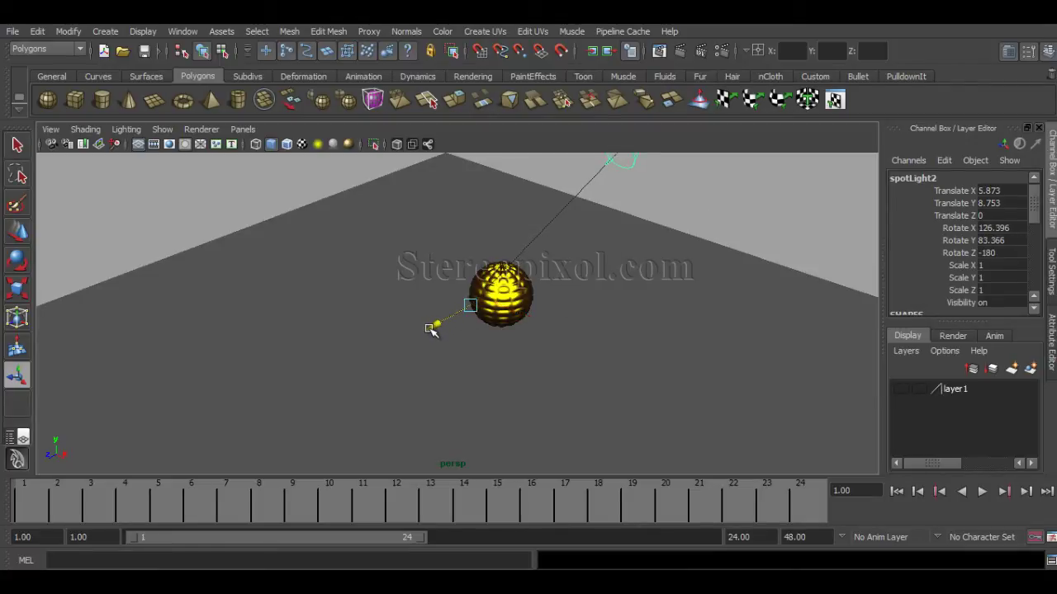
click(660, 52)
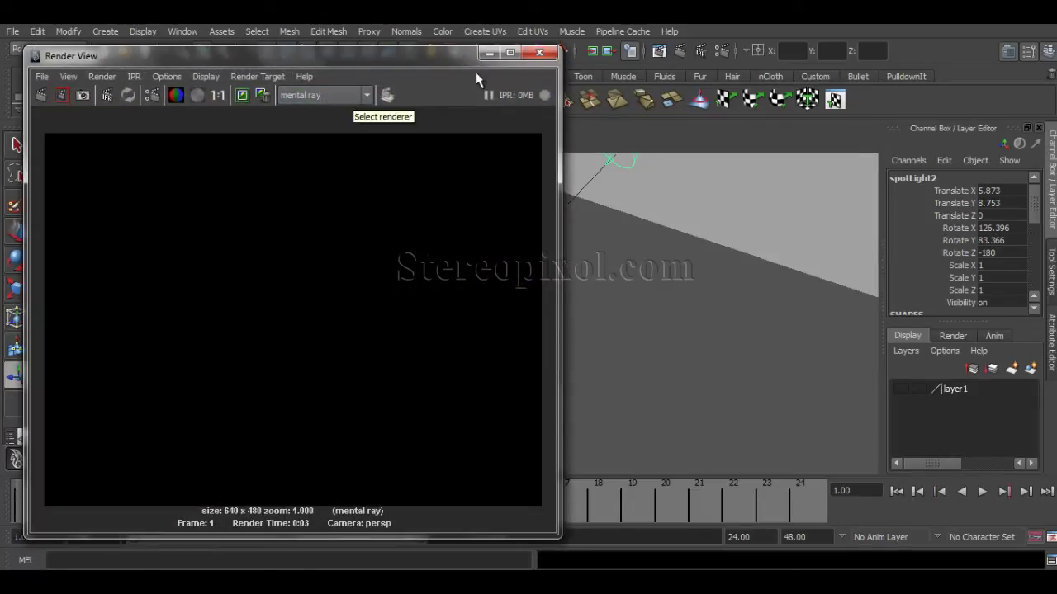
drag(438, 56, 729, 58)
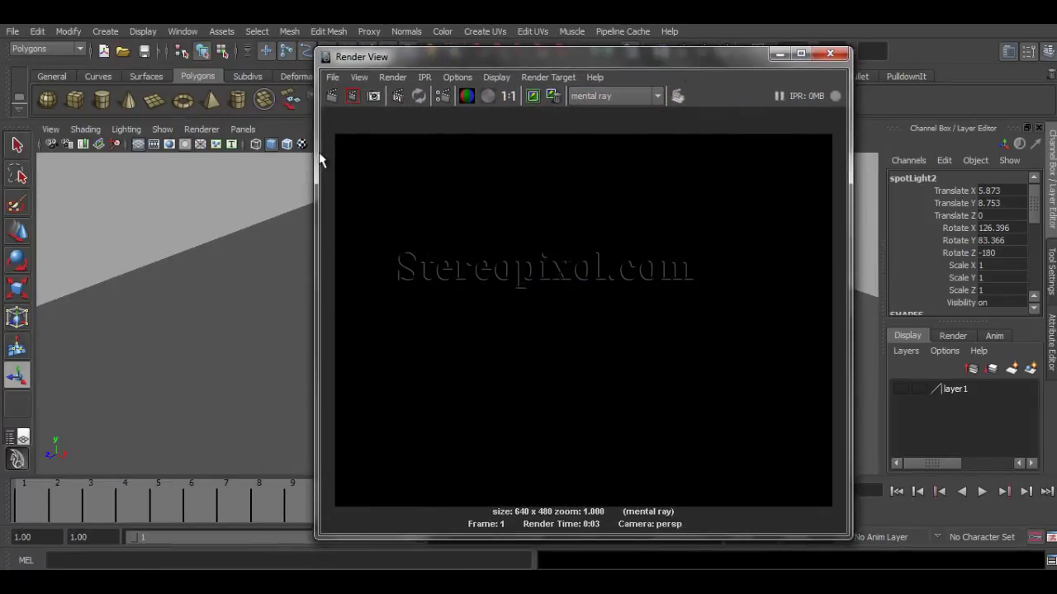
click(331, 96)
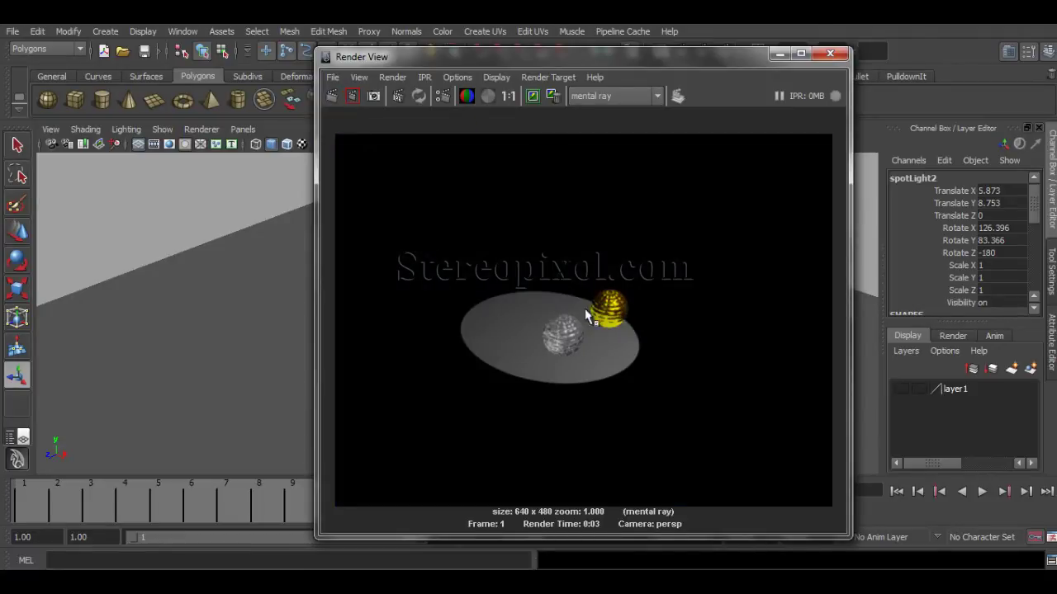
click(829, 54)
- Move the spotlight's aim point back between the two spheres and test-render a closer perspective view
alt+drag(373, 425, 482, 418)
drag(384, 354, 421, 348)
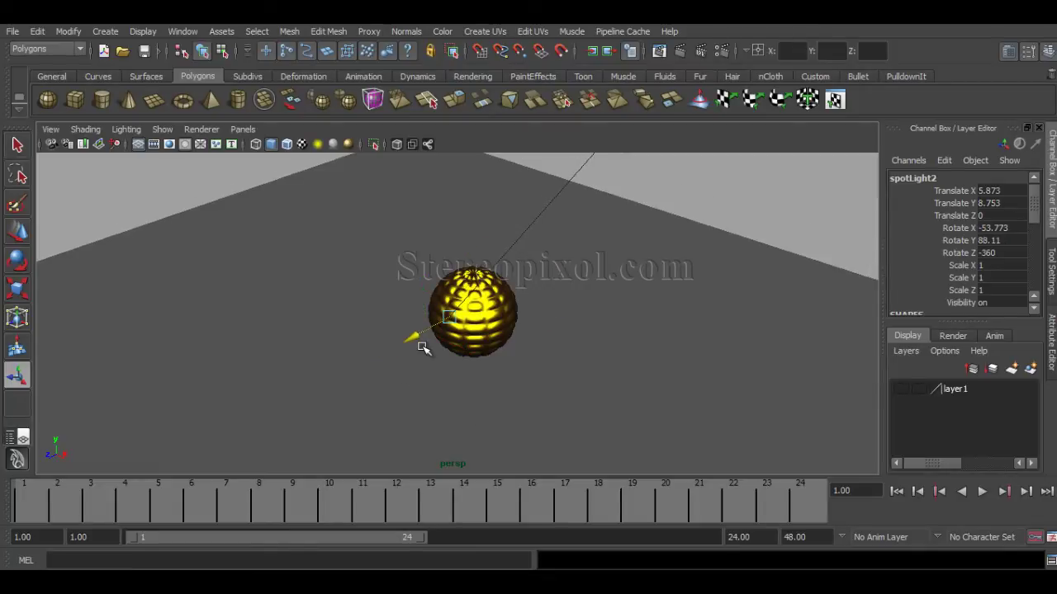
alt+drag(526, 283, 571, 321)
click(680, 51)
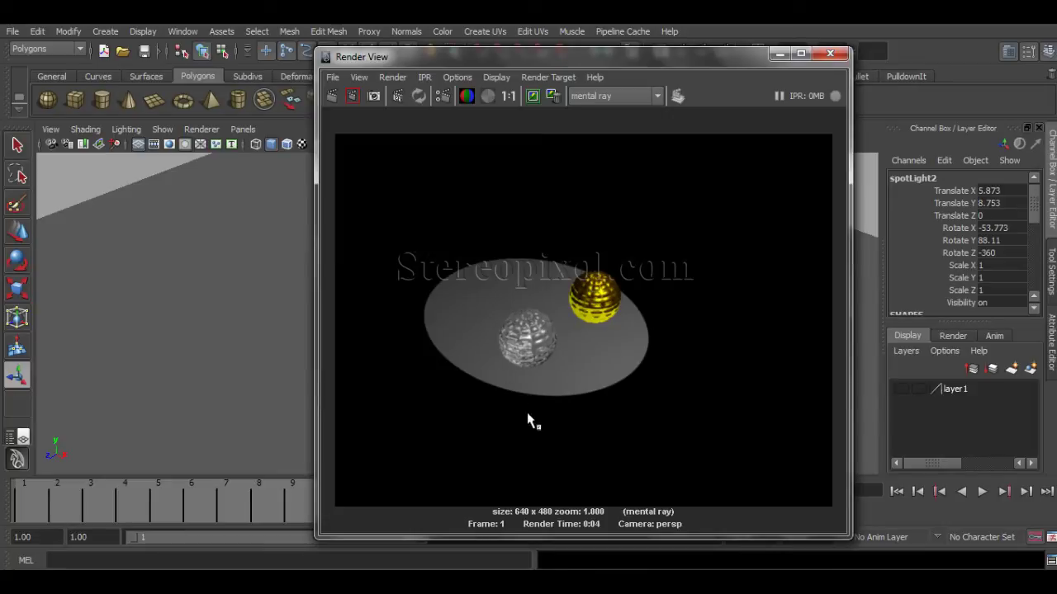
click(830, 55)
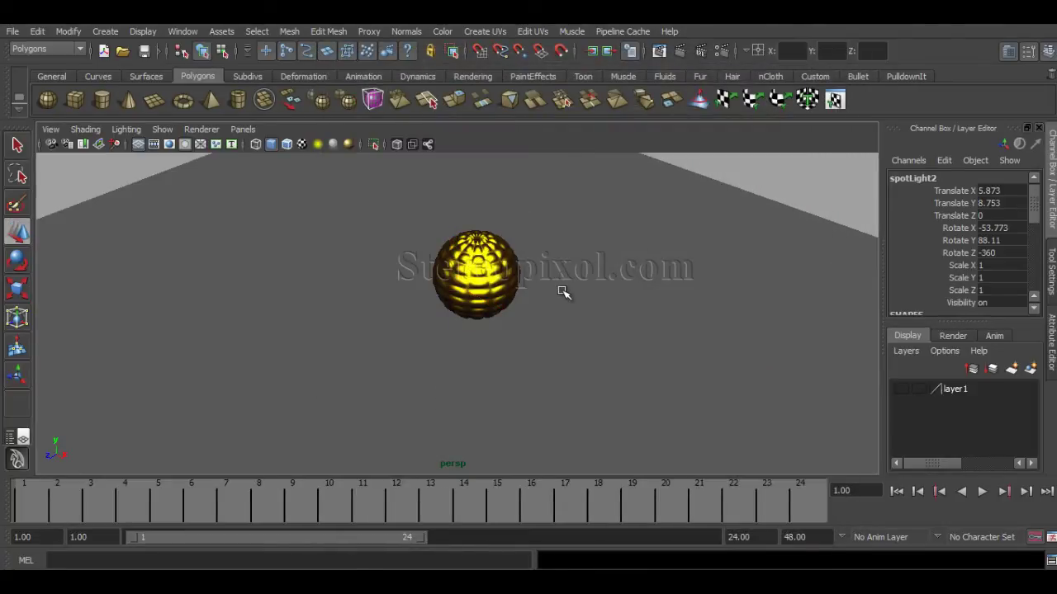
- Show the new spotlight's attributes and enable Use Depth Map Shadows in its shadow settings
key(ctrl+a)
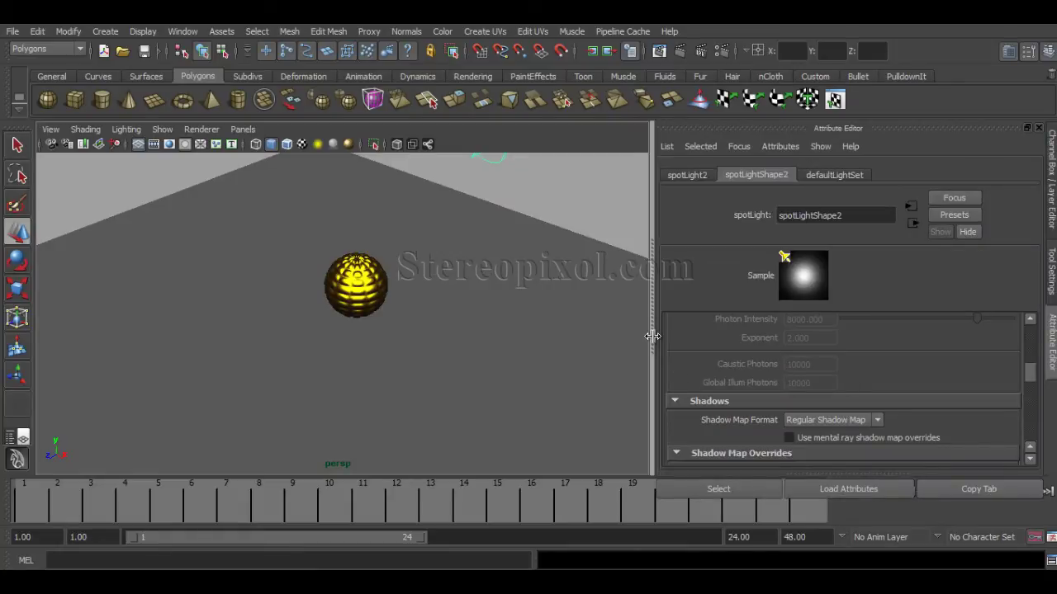
drag(652, 336, 712, 339)
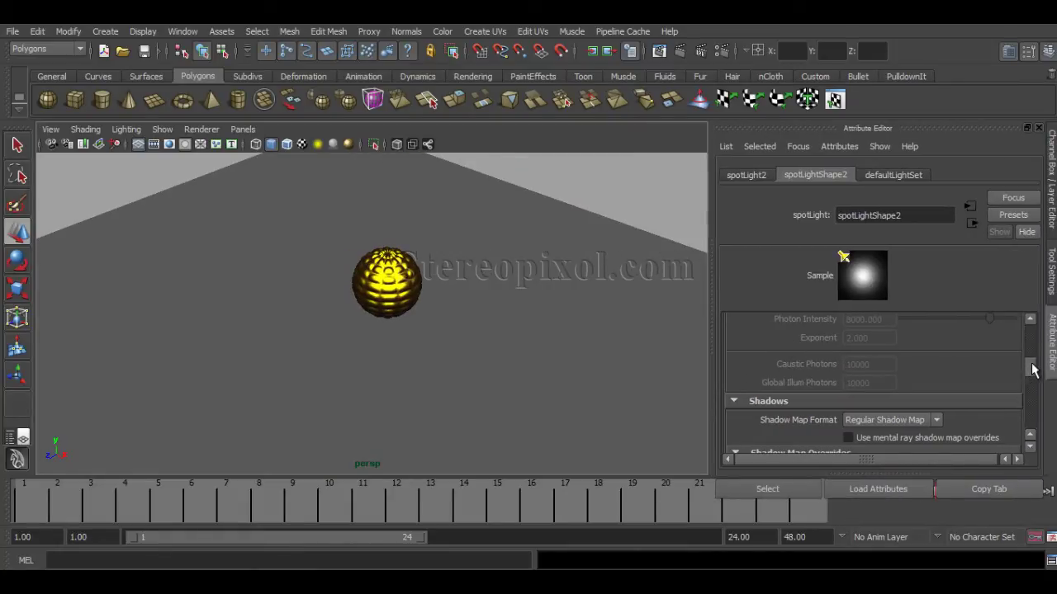
scroll(1033, 369, up, 10)
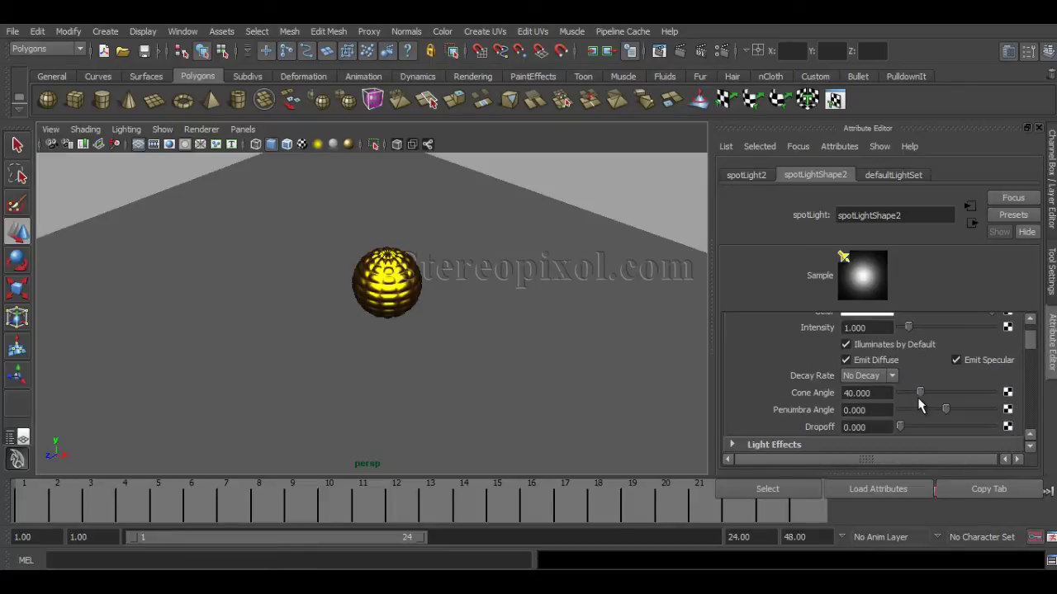
scroll(918, 404, down, 4)
click(917, 399)
click(780, 385)
scroll(784, 372, up, 2)
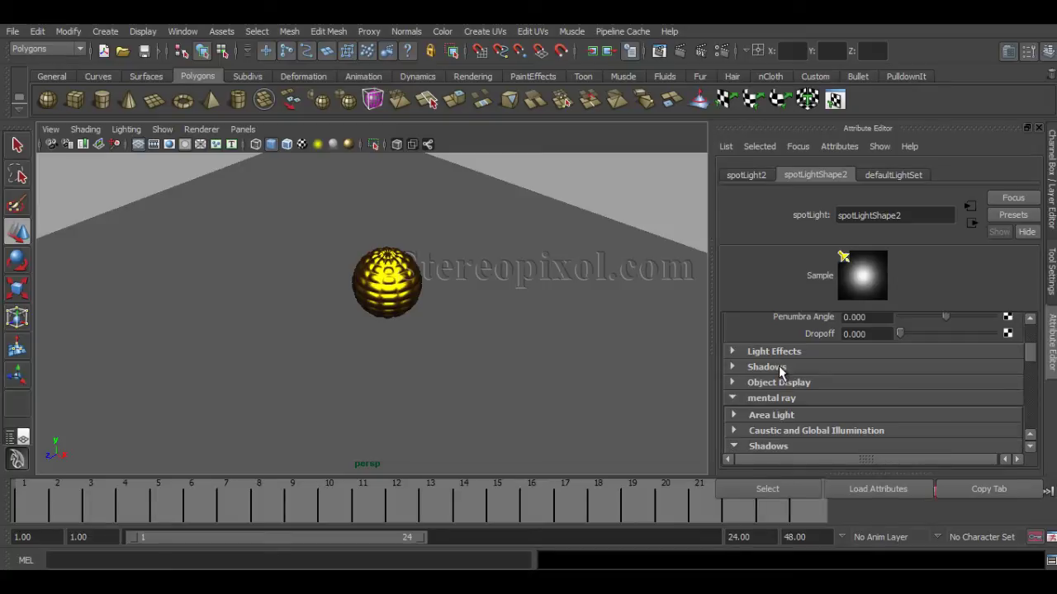
click(779, 369)
click(847, 417)
- Test-render a closer view of the spheres with the depth map shadows and close the render window
alt+drag(459, 302, 513, 314)
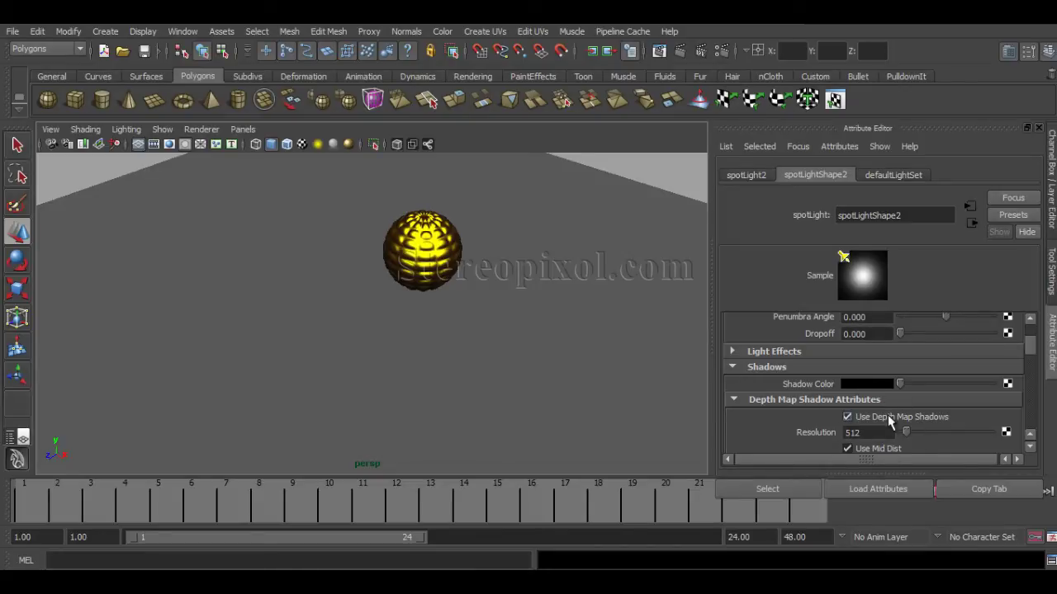
click(679, 52)
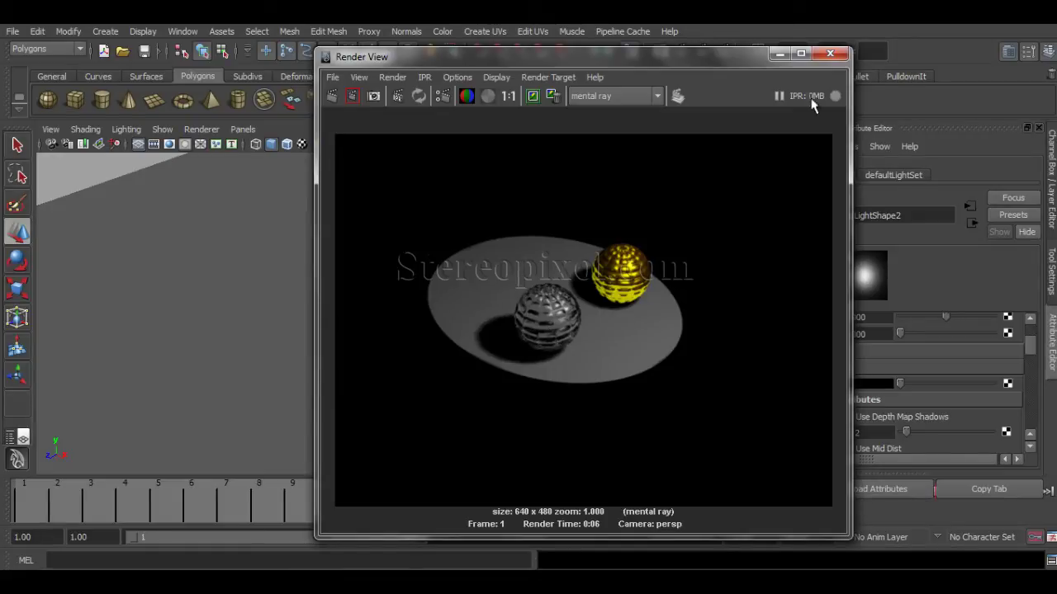
click(832, 55)
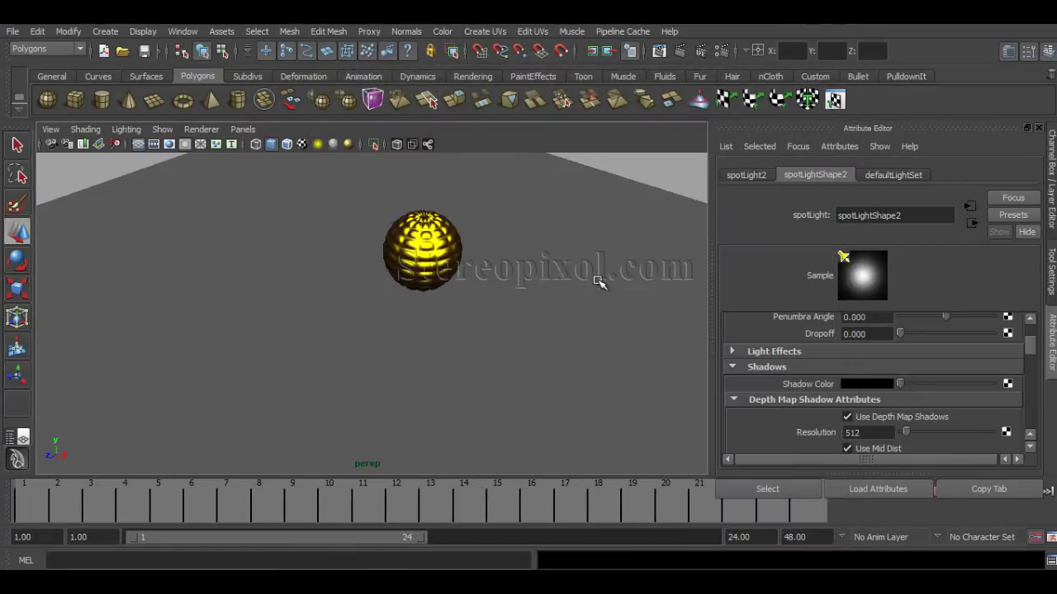
- Enable Emit Photons in the spotlight's mental ray Caustic and Global Illumination settings and test-render the perspective view
click(733, 400)
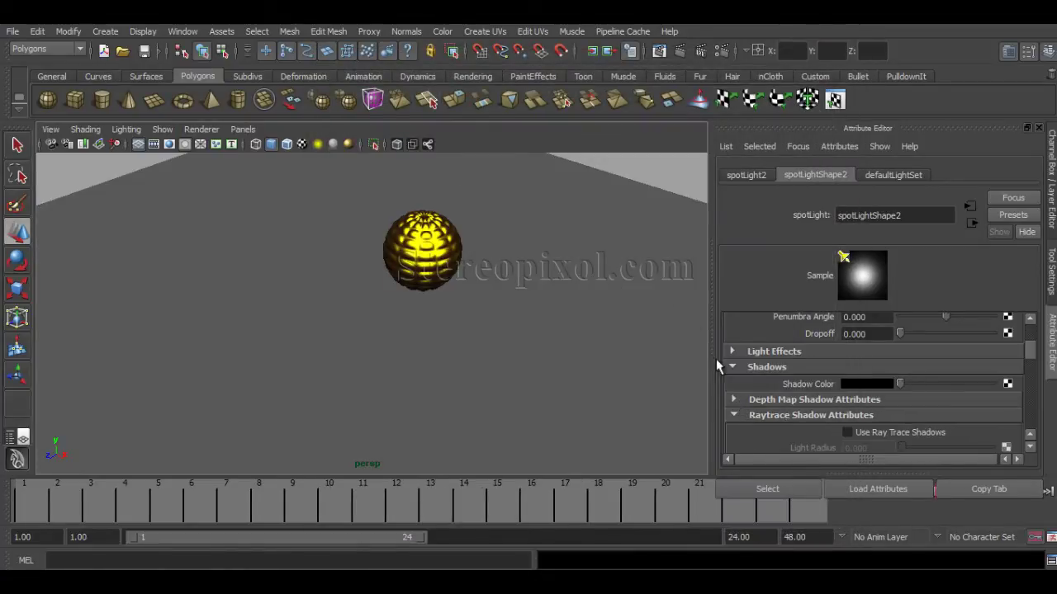
click(732, 367)
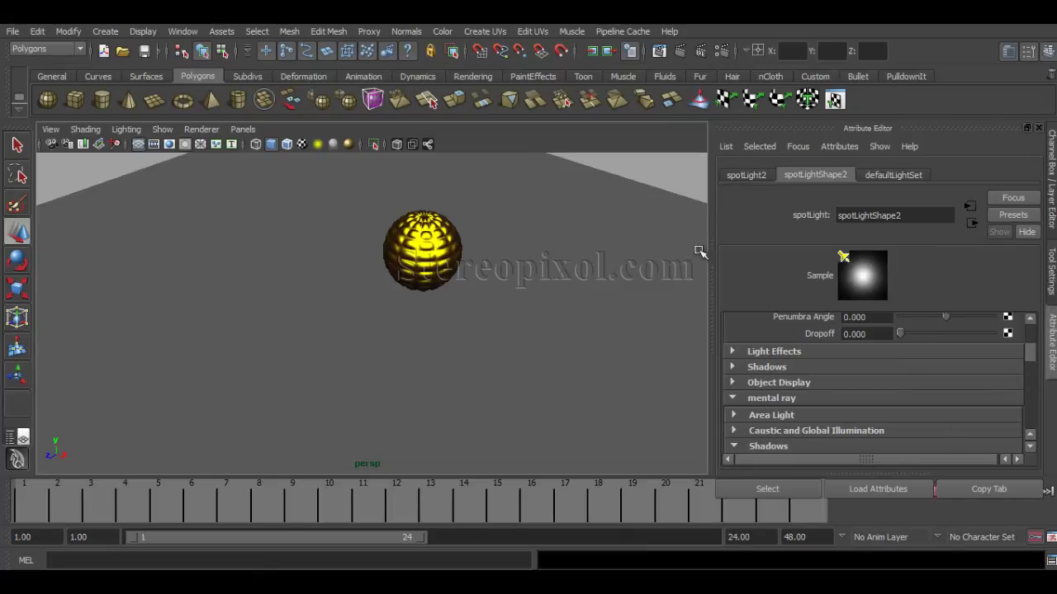
click(740, 399)
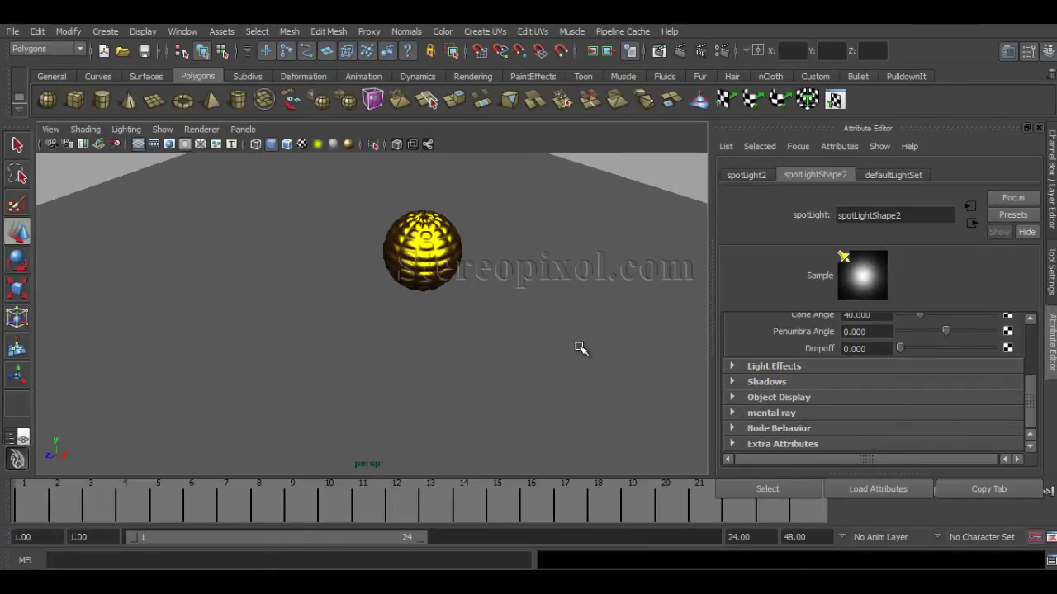
click(736, 413)
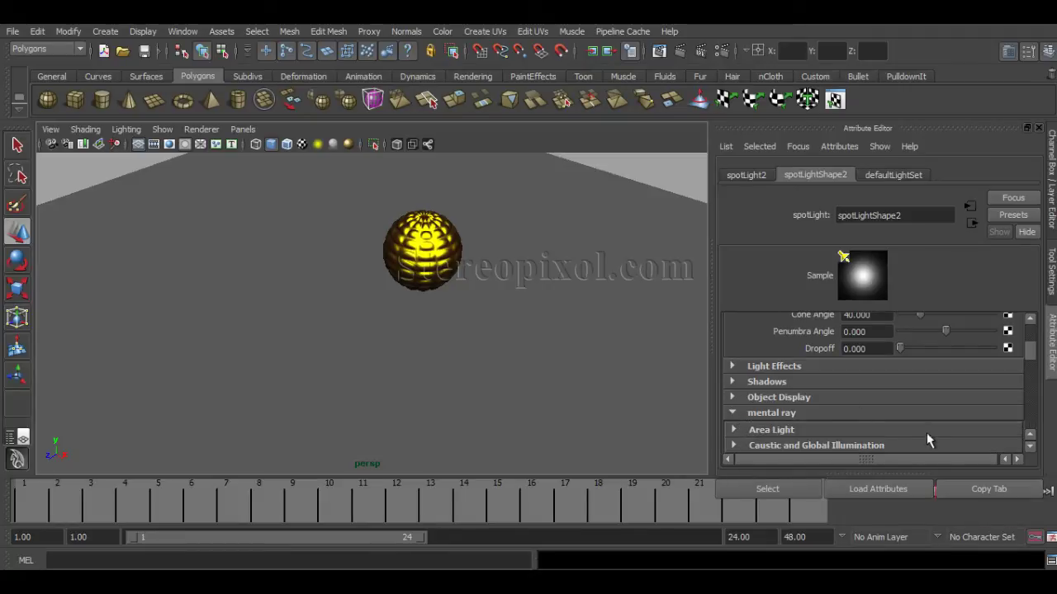
drag(1031, 357, 1029, 365)
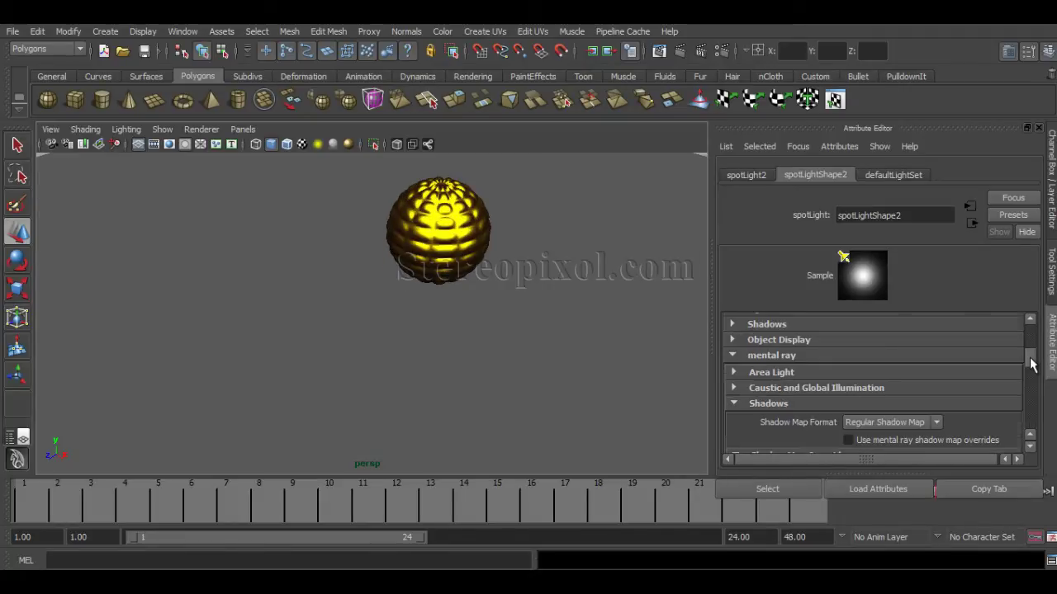
scroll(1030, 365, down, 2)
click(762, 351)
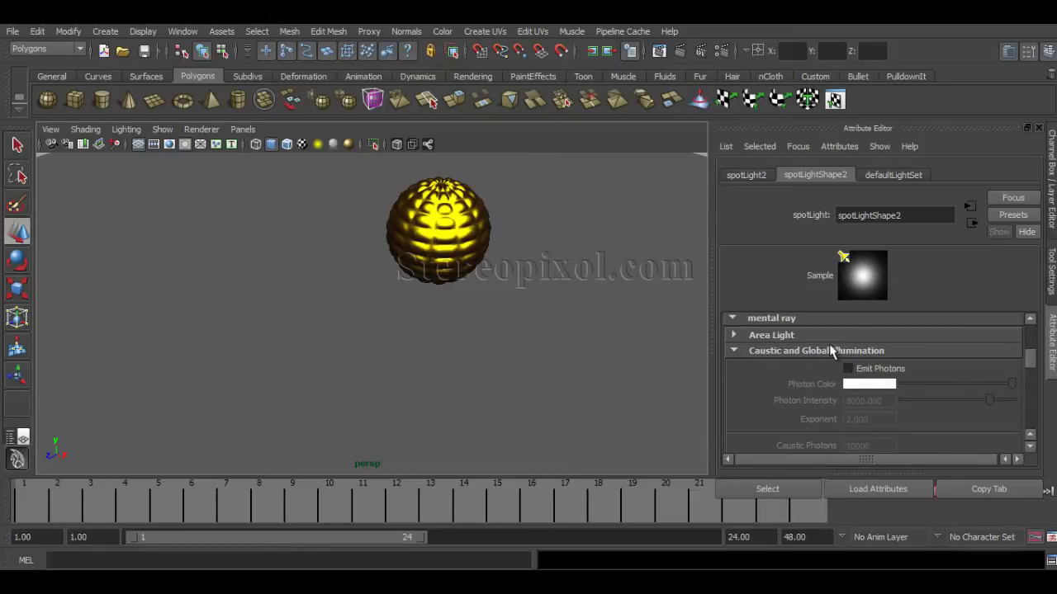
click(848, 368)
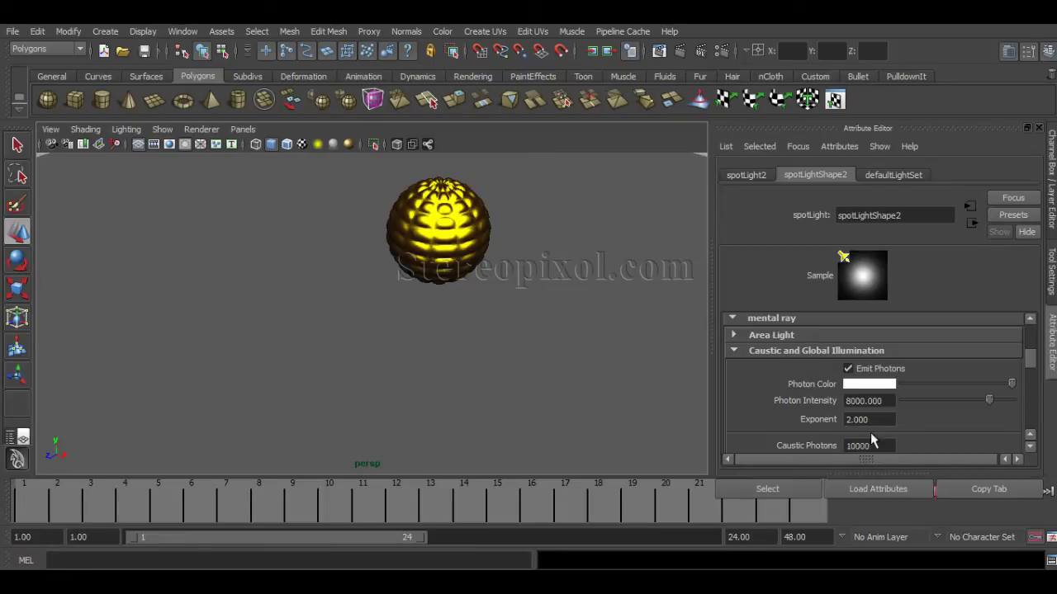
click(680, 52)
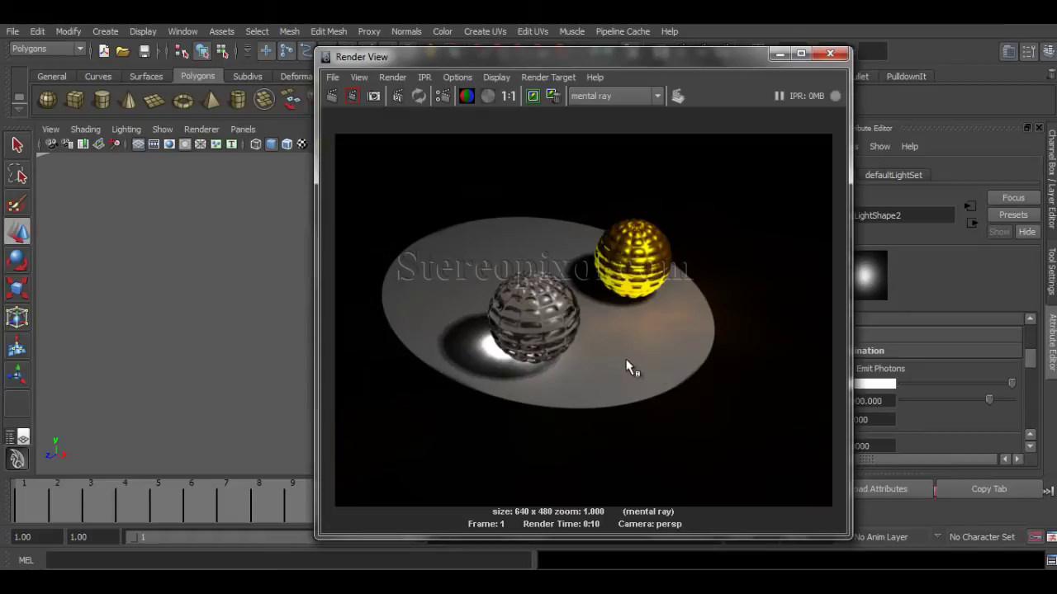
- Select the gold sphere and set the reflectivity of its blinn2 material to 1.000
drag(658, 64, 222, 72)
click(450, 241)
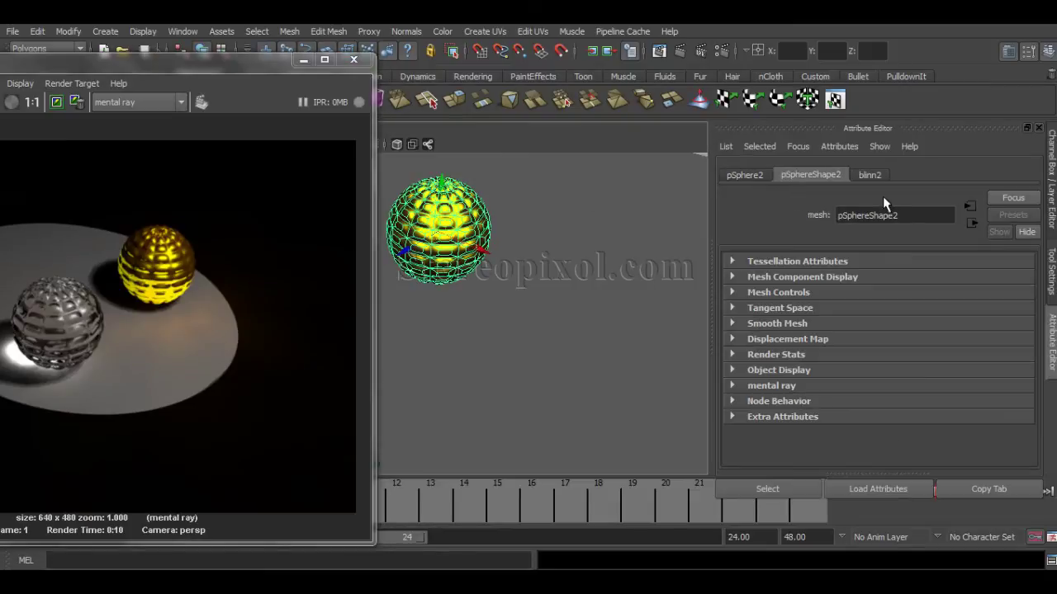
click(869, 176)
drag(873, 402, 836, 402)
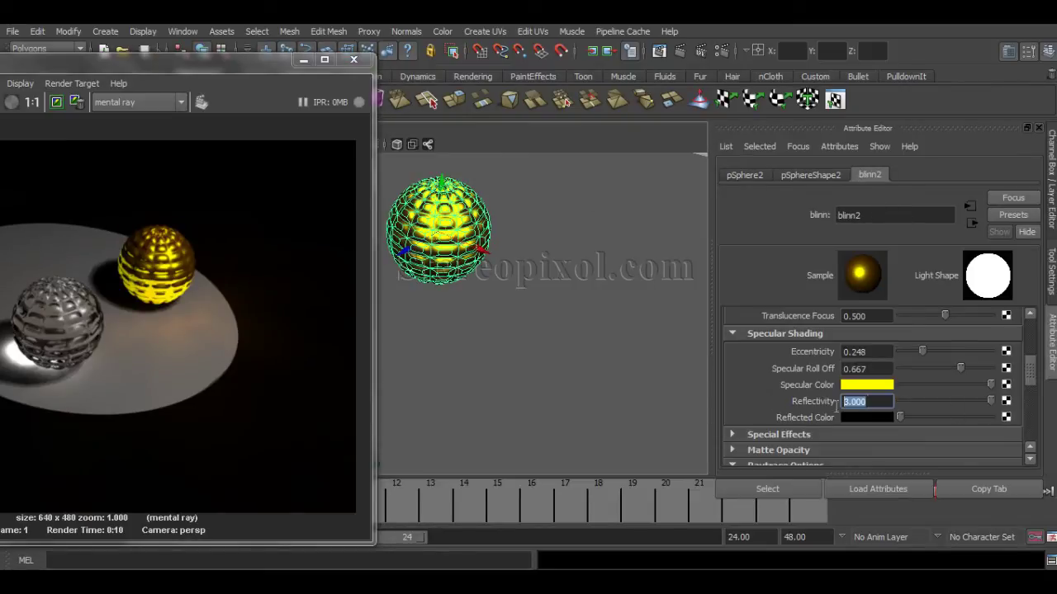
click(863, 386)
text(1.000)
click(861, 388)
- Re-render only a region around the gold sphere and its surrounding floor
drag(82, 64, 240, 73)
drag(260, 233, 448, 404)
click(31, 110)
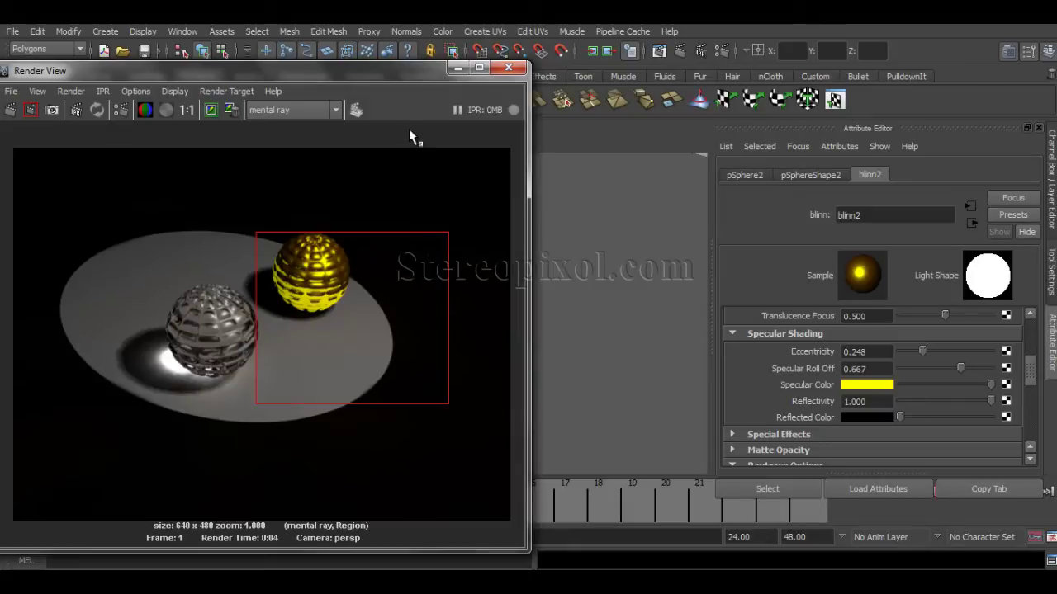
drag(373, 74, 550, 86)
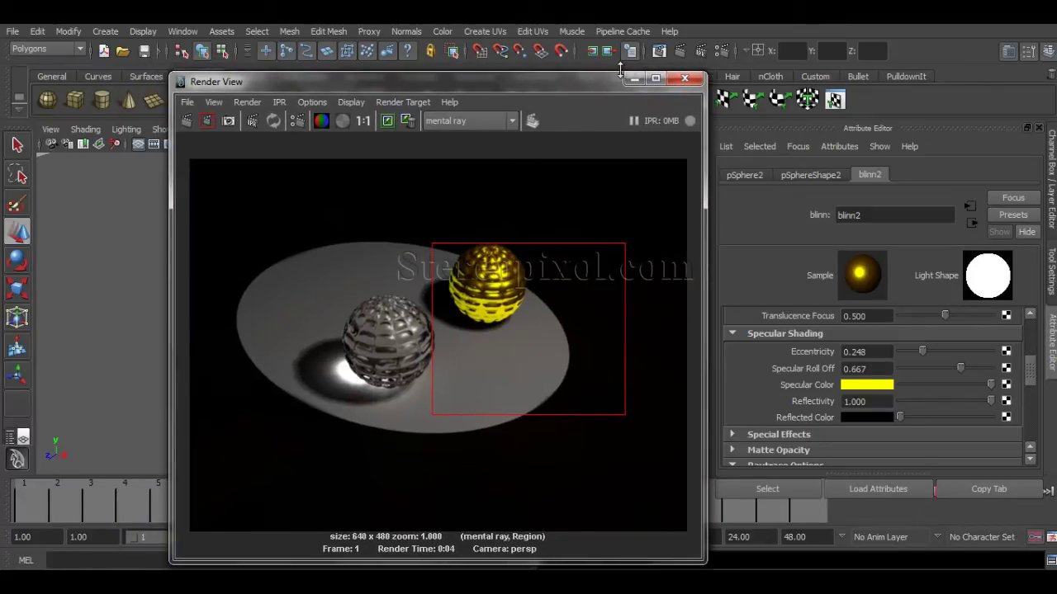
- Turn off Caustics in the indirect lighting render settings, re-render the full view for comparison and close both windows
click(700, 51)
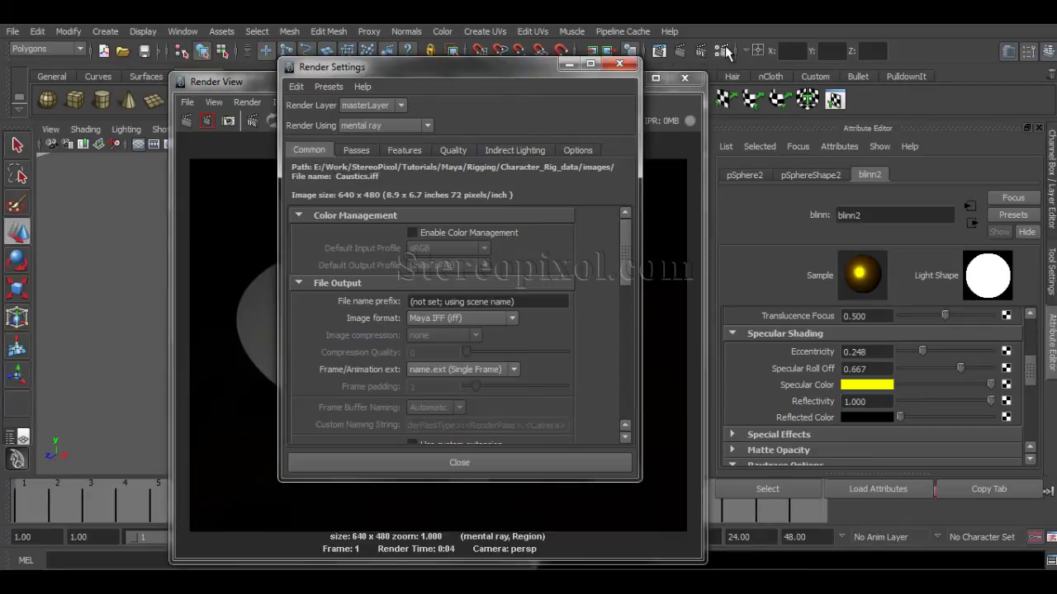
drag(506, 66, 847, 90)
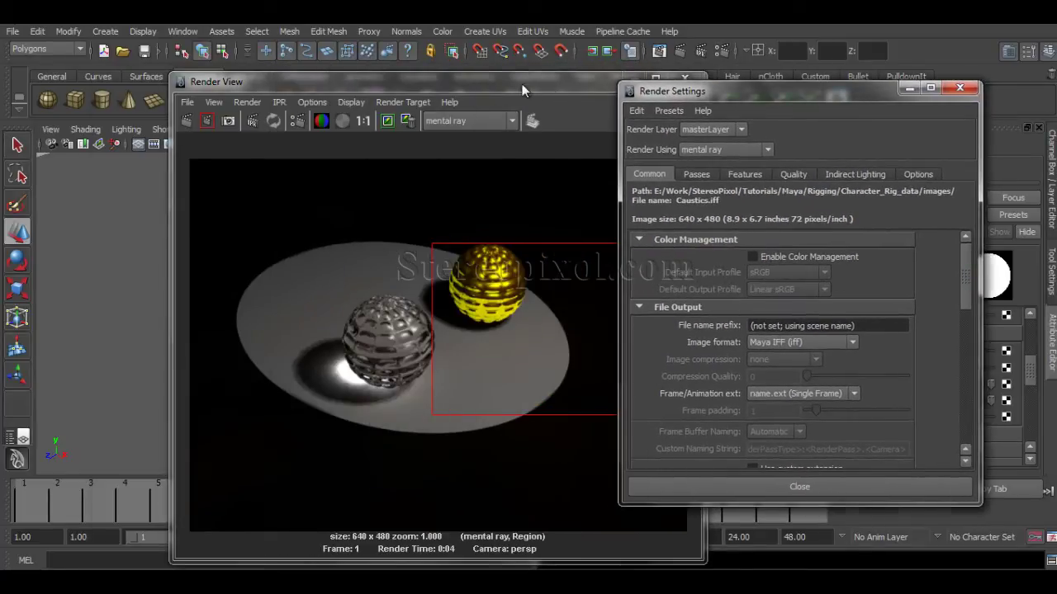
drag(371, 79, 256, 76)
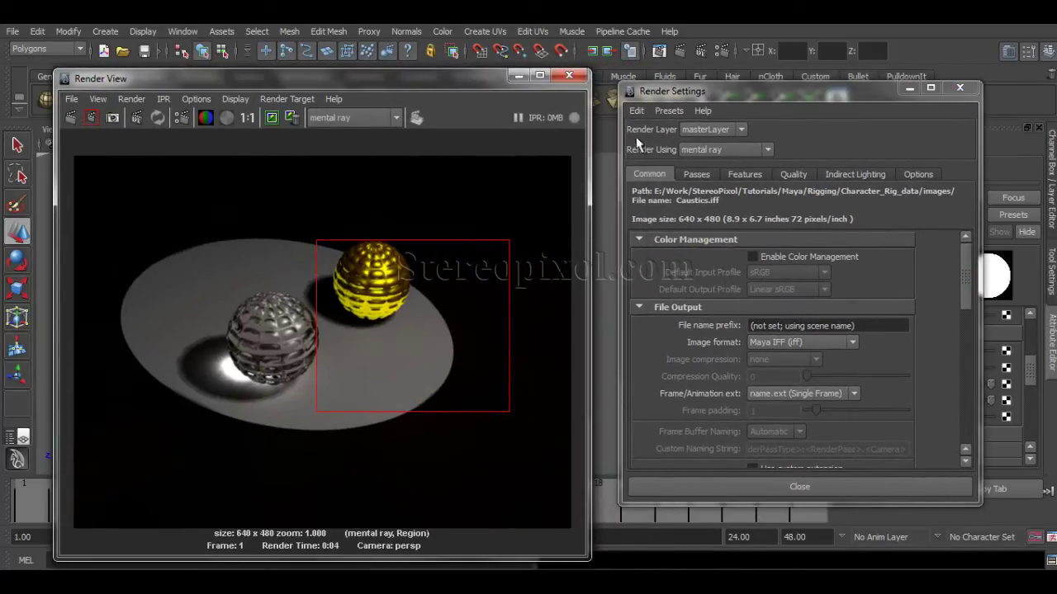
click(849, 172)
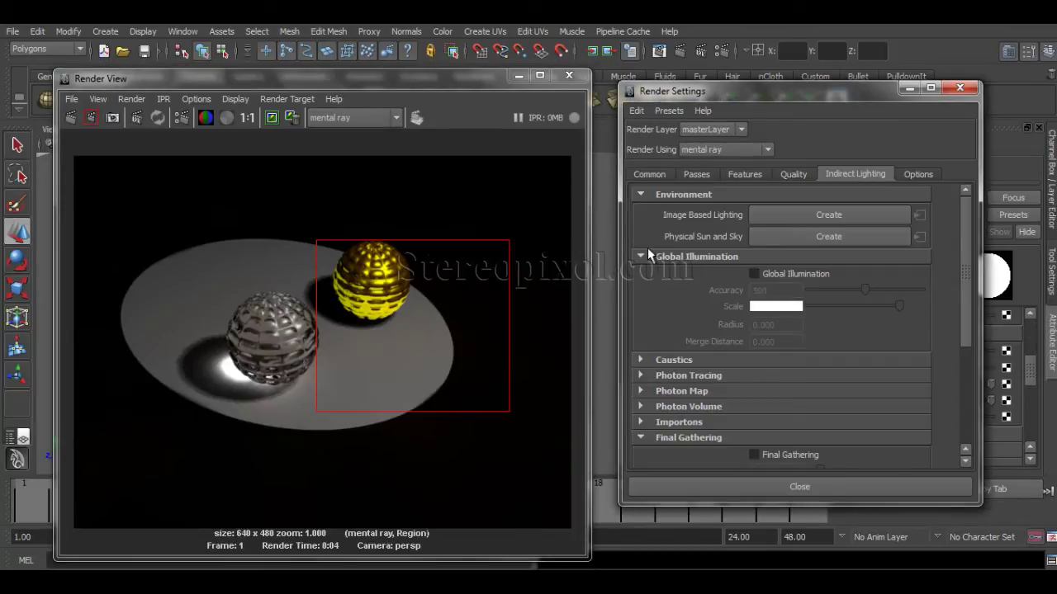
click(675, 360)
click(773, 379)
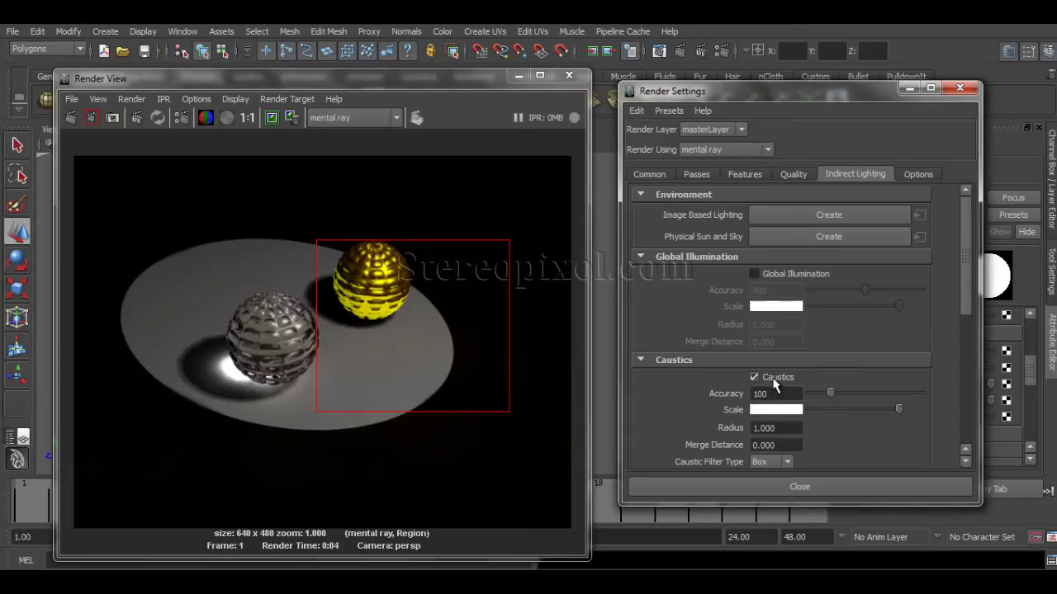
click(774, 385)
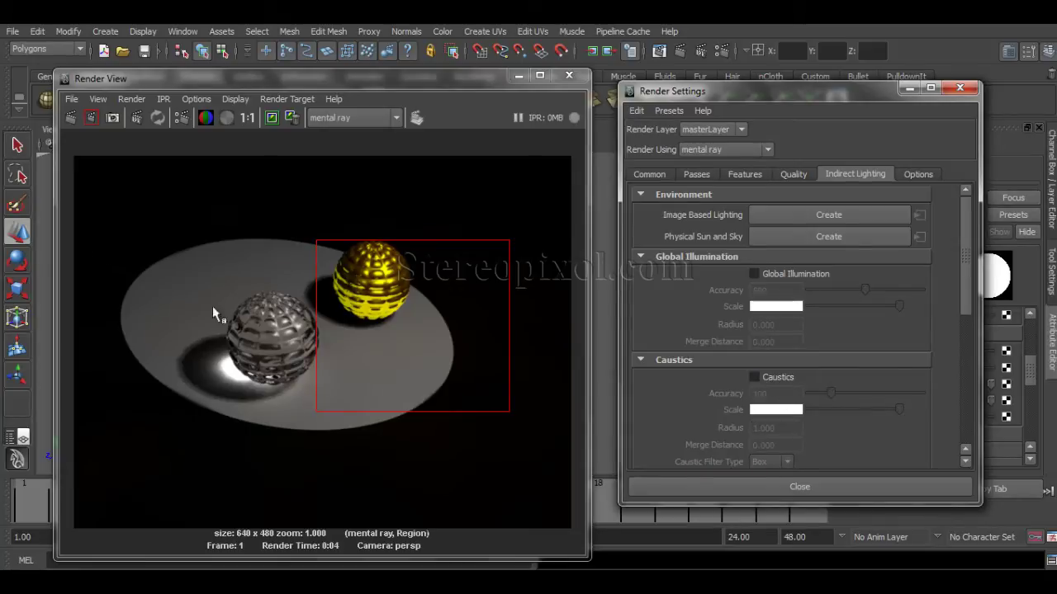
click(71, 117)
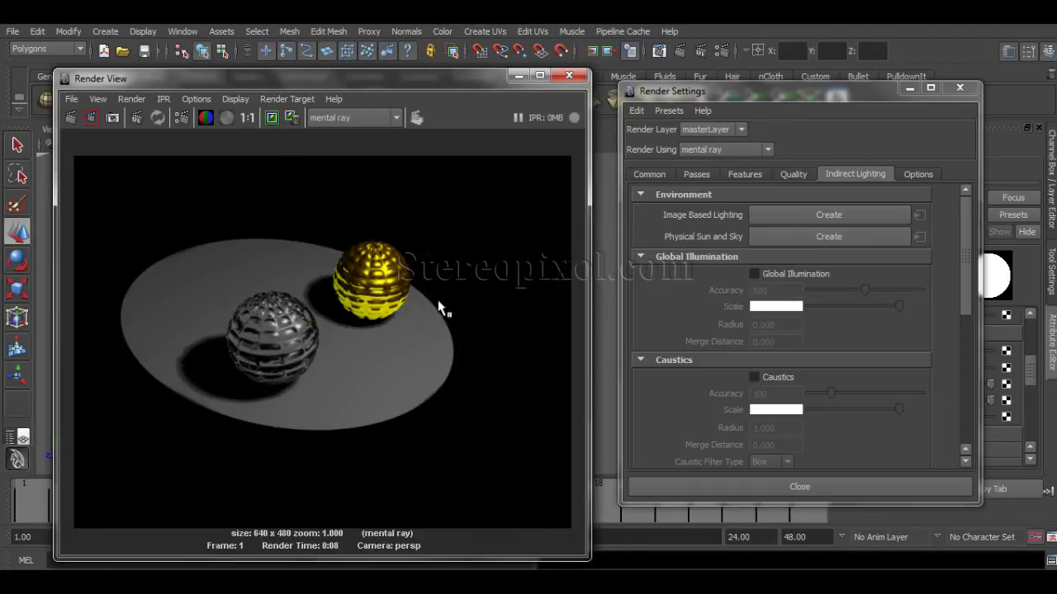
drag(875, 93, 837, 74)
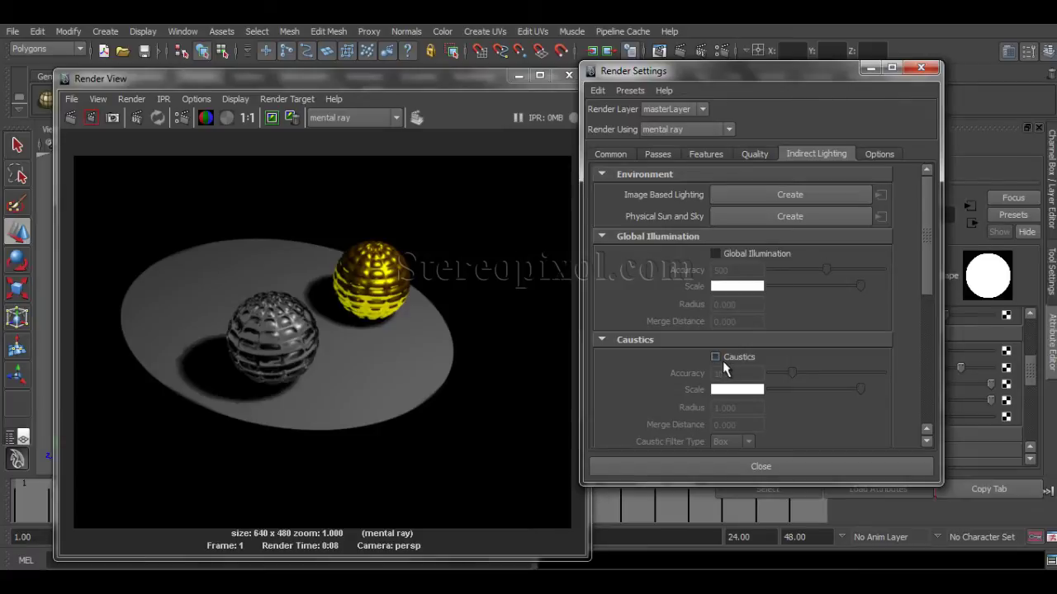
drag(640, 73, 661, 80)
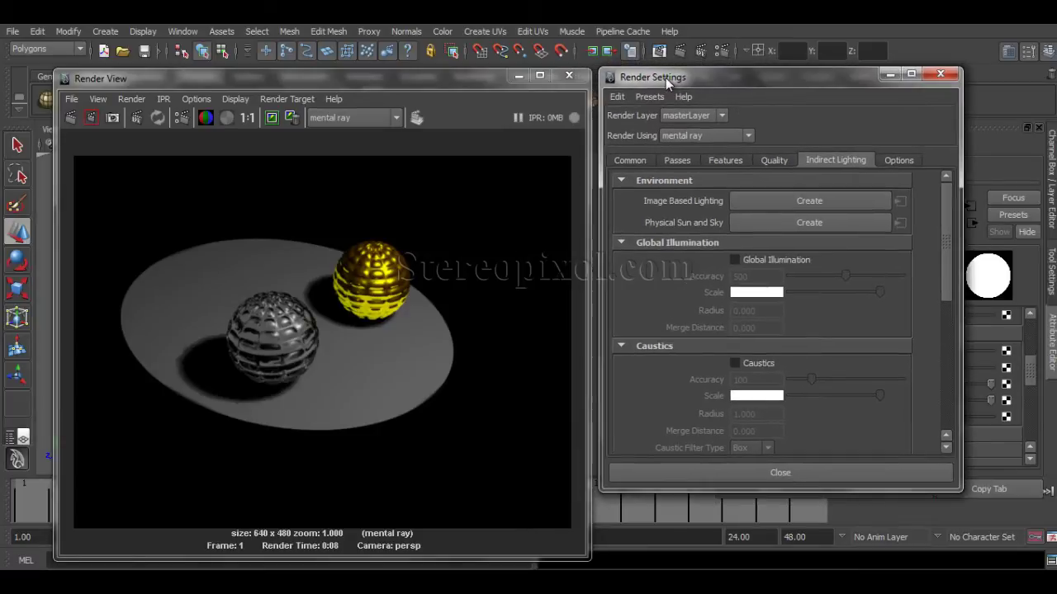
click(940, 75)
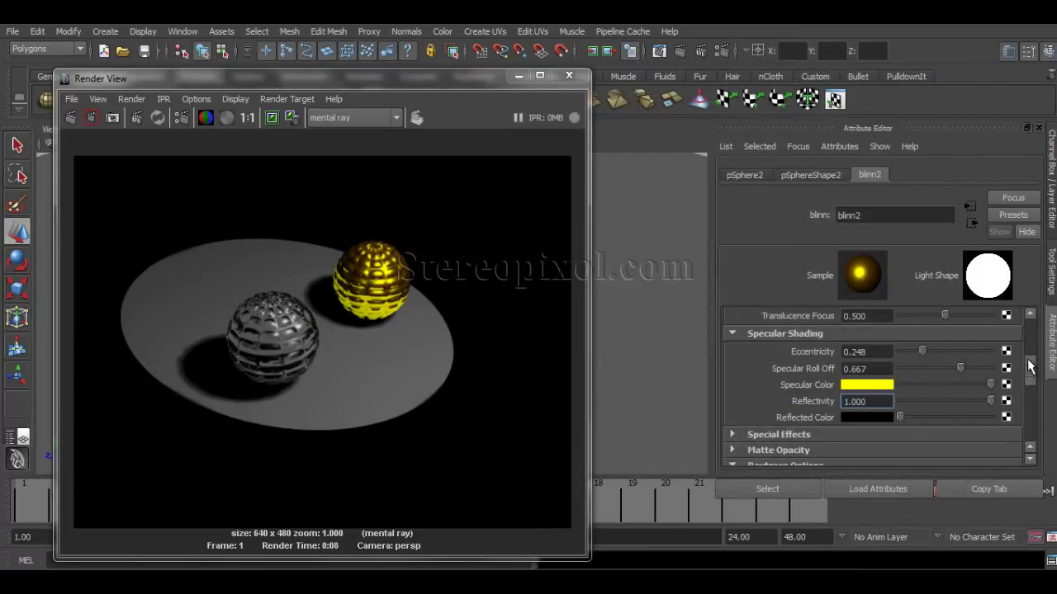
click(568, 76)
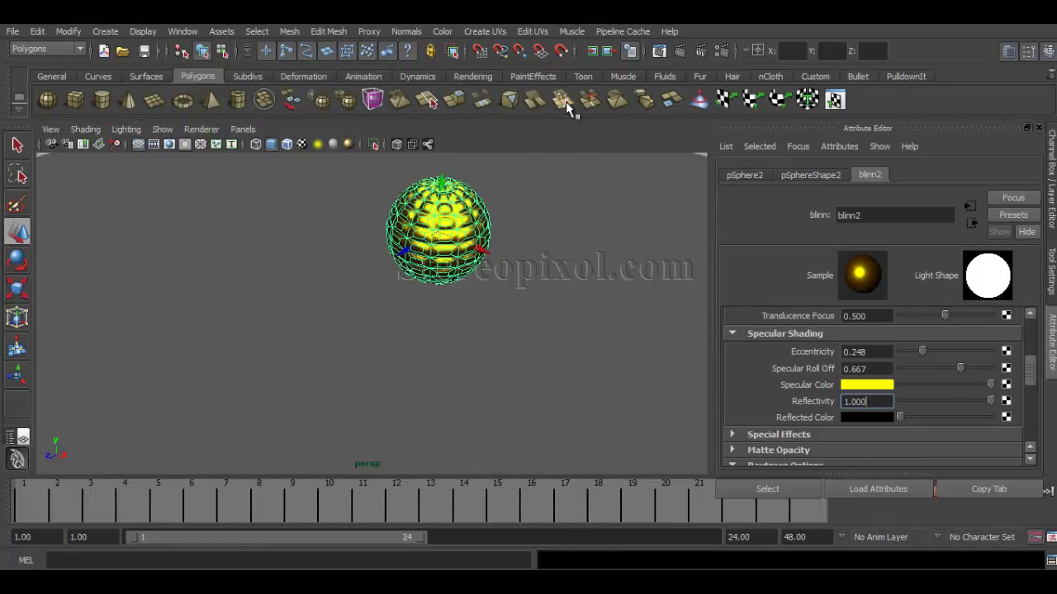
- With the spotlight selected, enable Caustics in the indirect lighting render settings with a radius of 0 and test-render the perspective view
key(space)
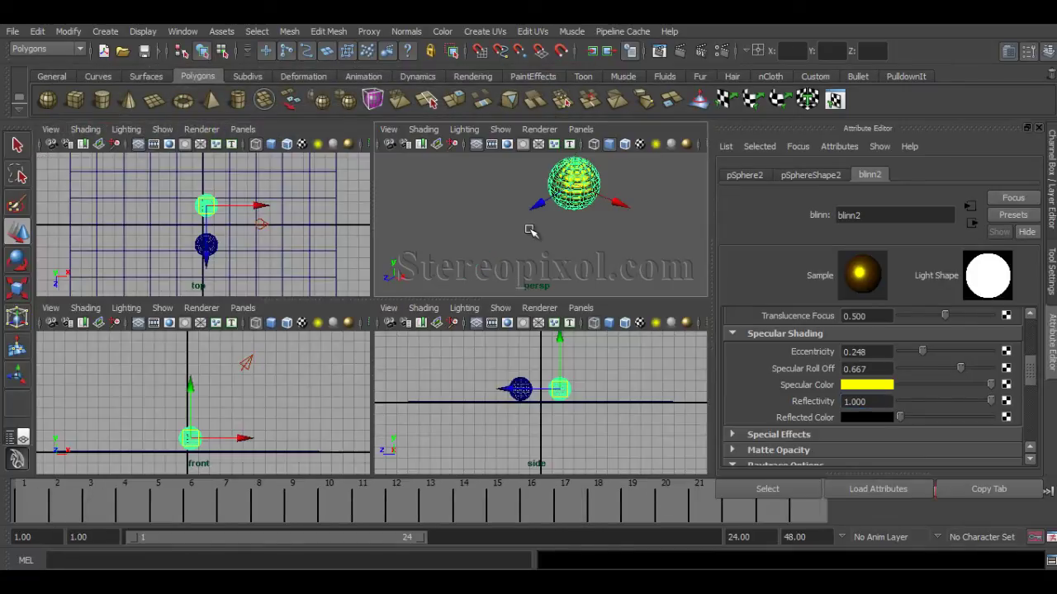
click(246, 362)
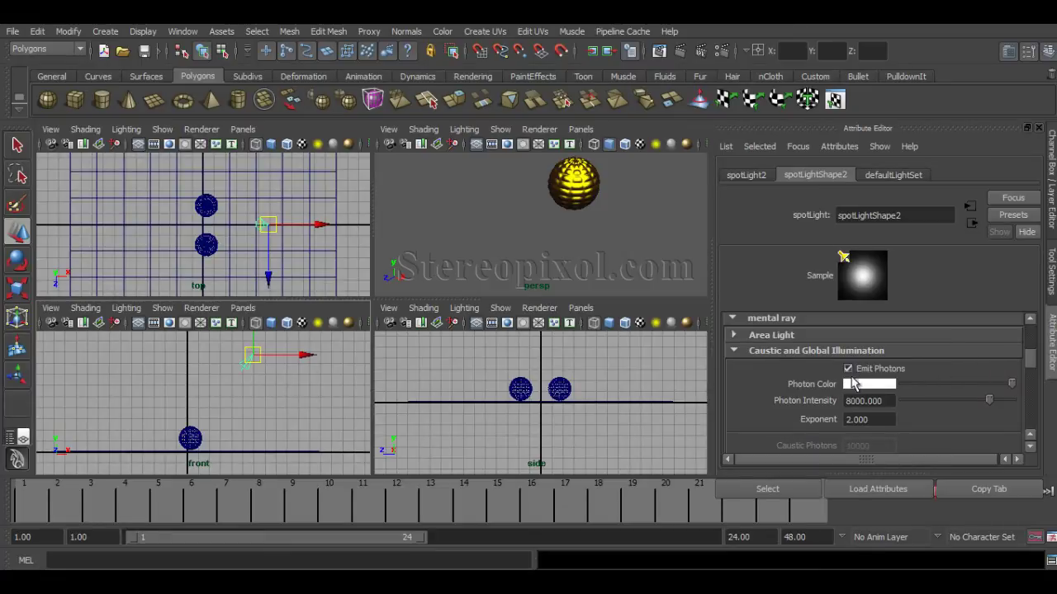
click(720, 51)
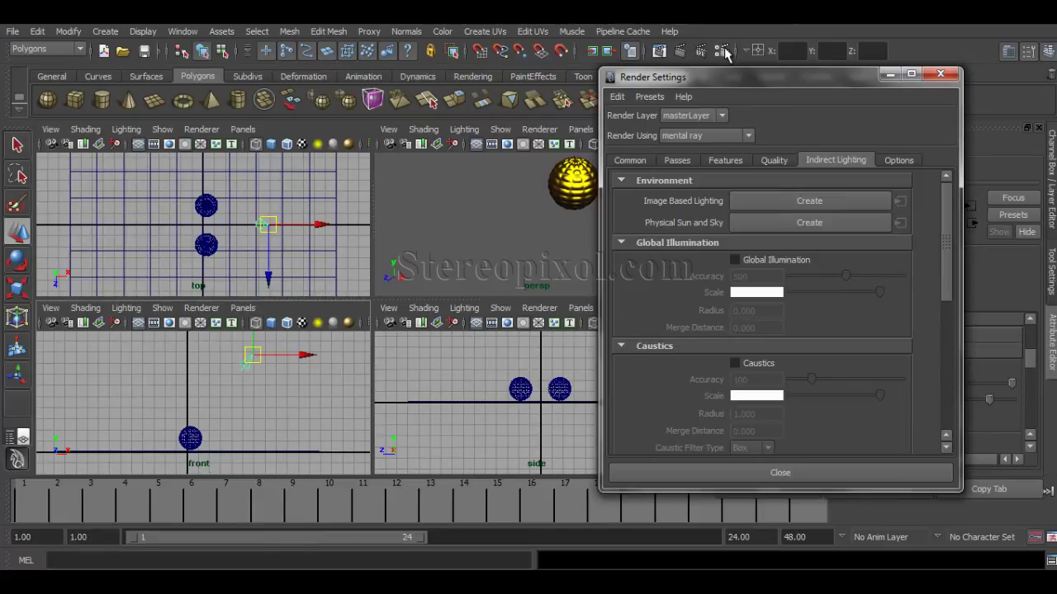
click(735, 363)
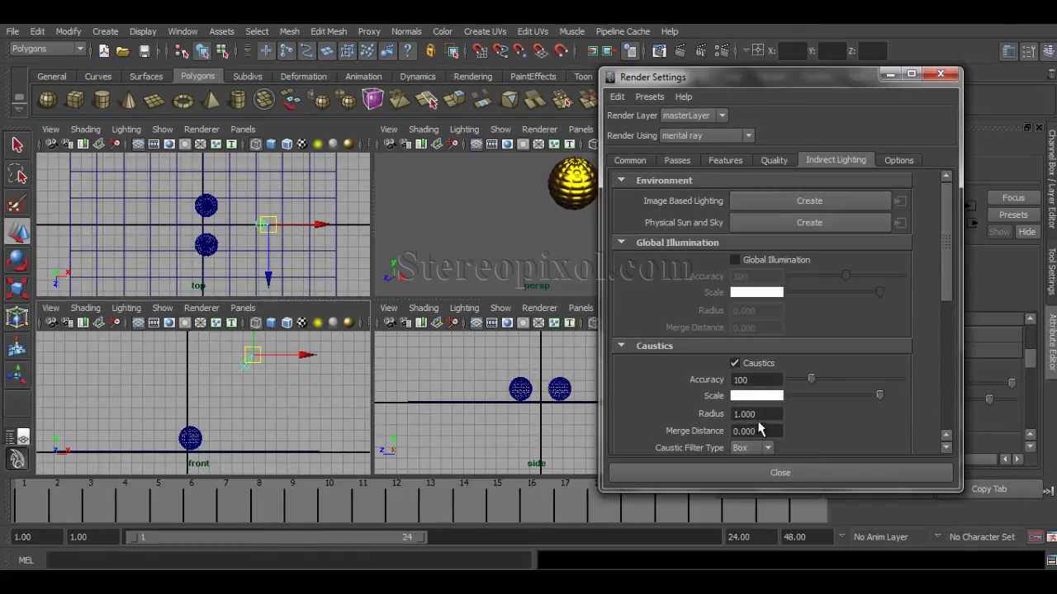
double_click(756, 380)
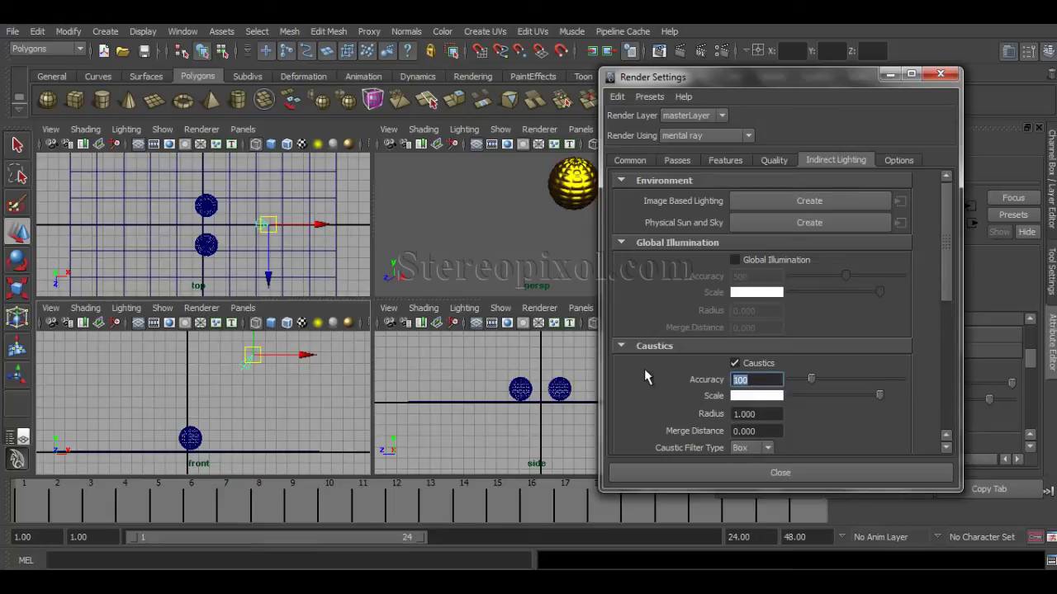
double_click(767, 414)
text(0)
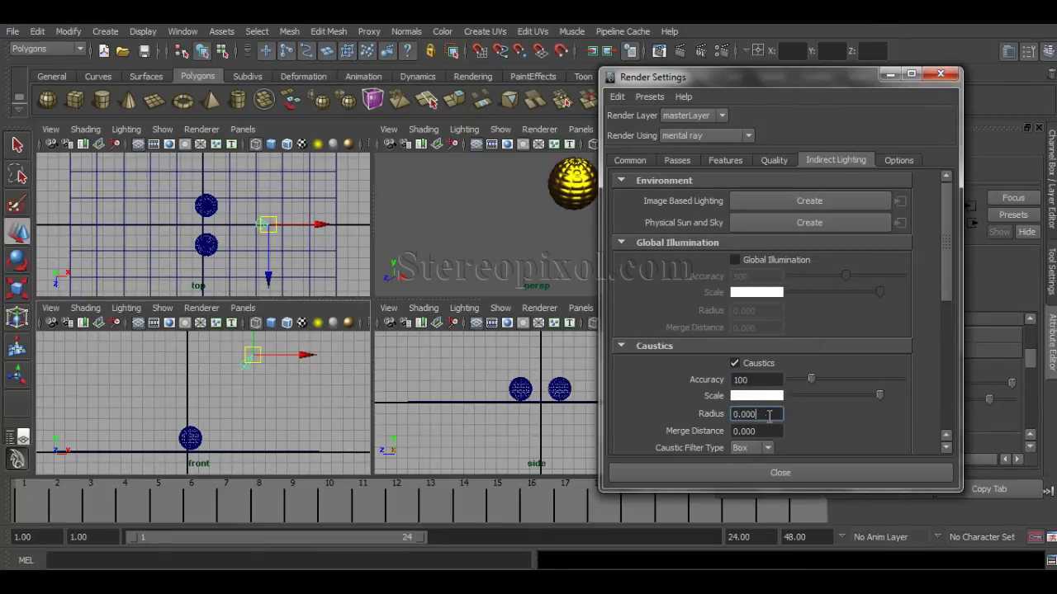
click(890, 74)
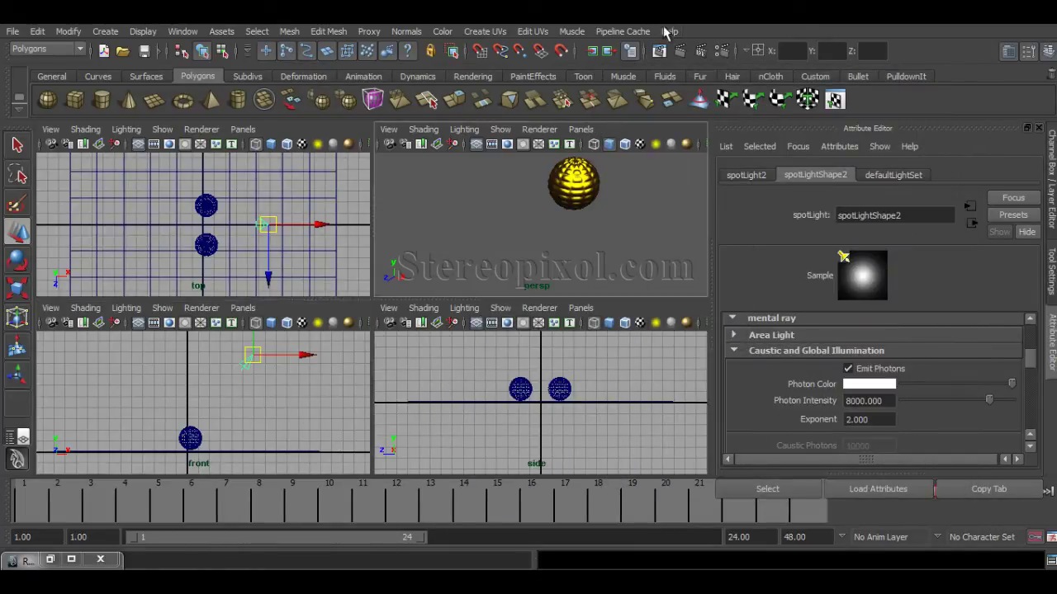
click(681, 52)
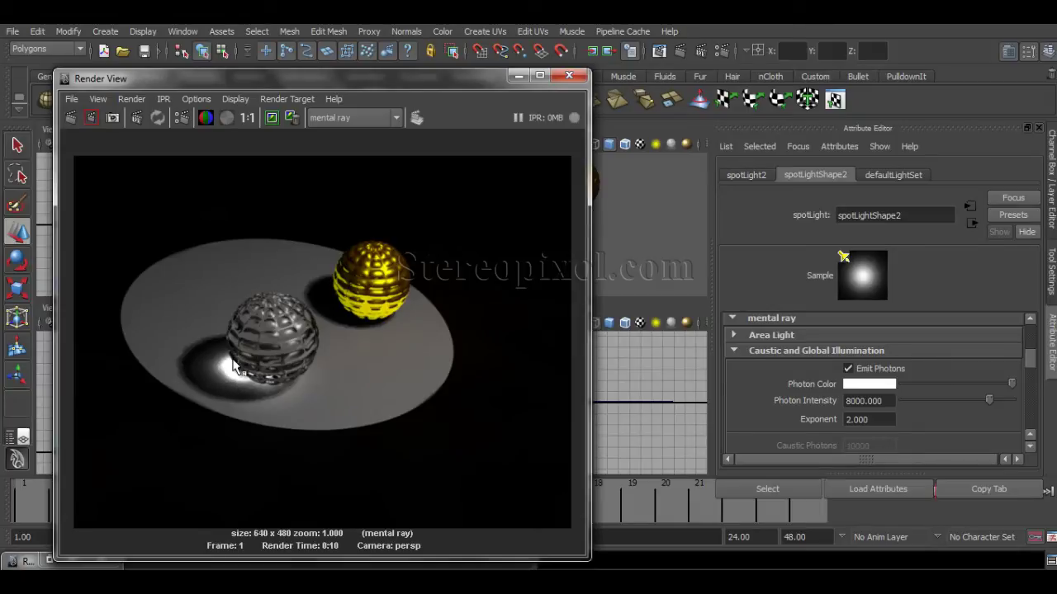
- Set the spotlight's Photon Intensity to 10000 and Exponent to 2.5, and re-render the view
click(865, 402)
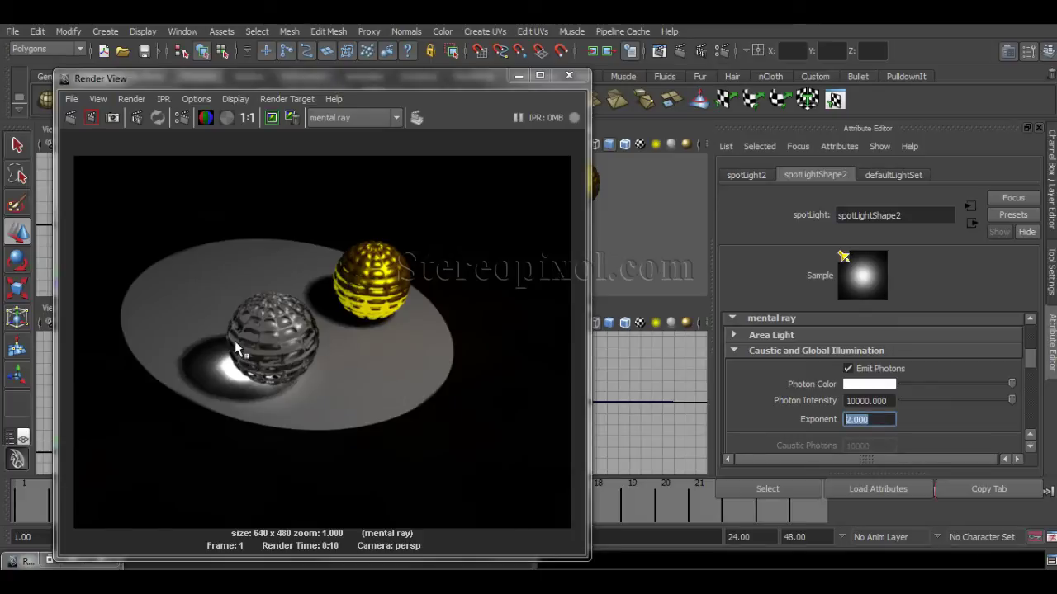
text(2.500)
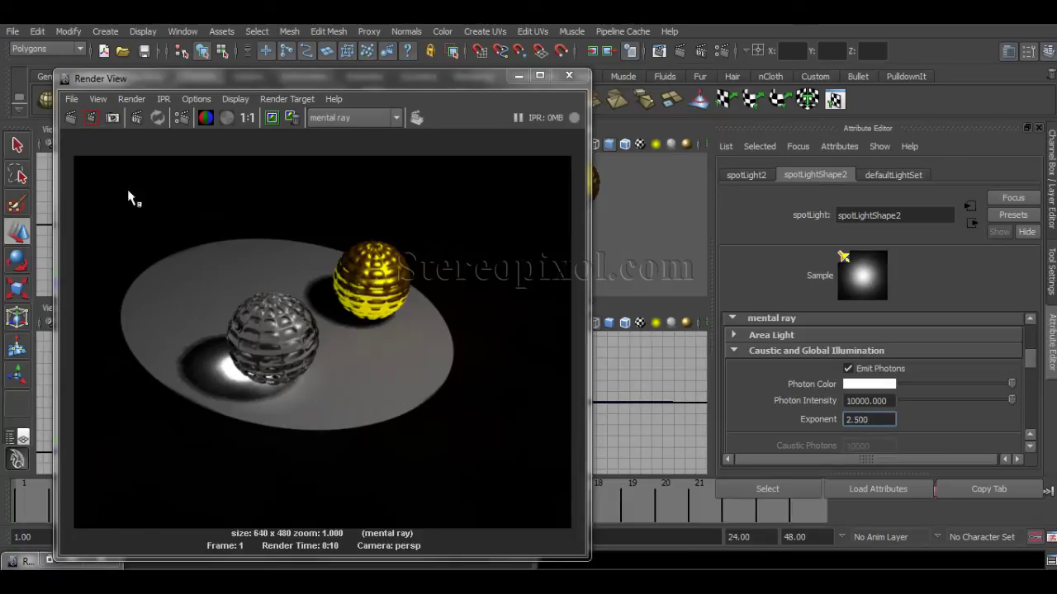
click(73, 117)
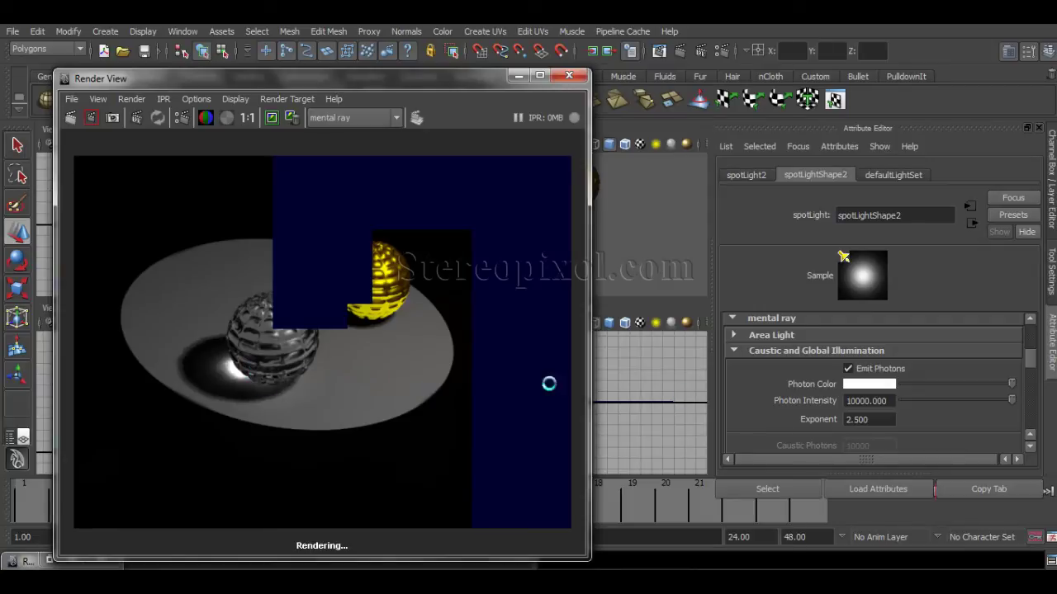
- Set the spotlight's photon Exponent to 1.5, re-render a region around the gold sphere, and re-render the full view
double_click(867, 419)
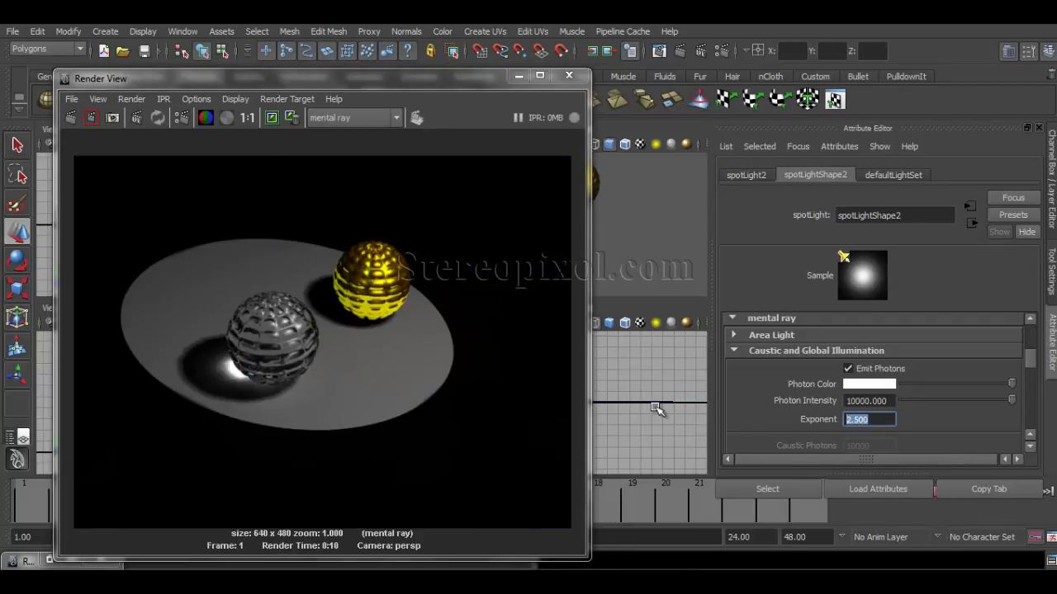
text(1.)
drag(330, 231, 506, 405)
click(91, 117)
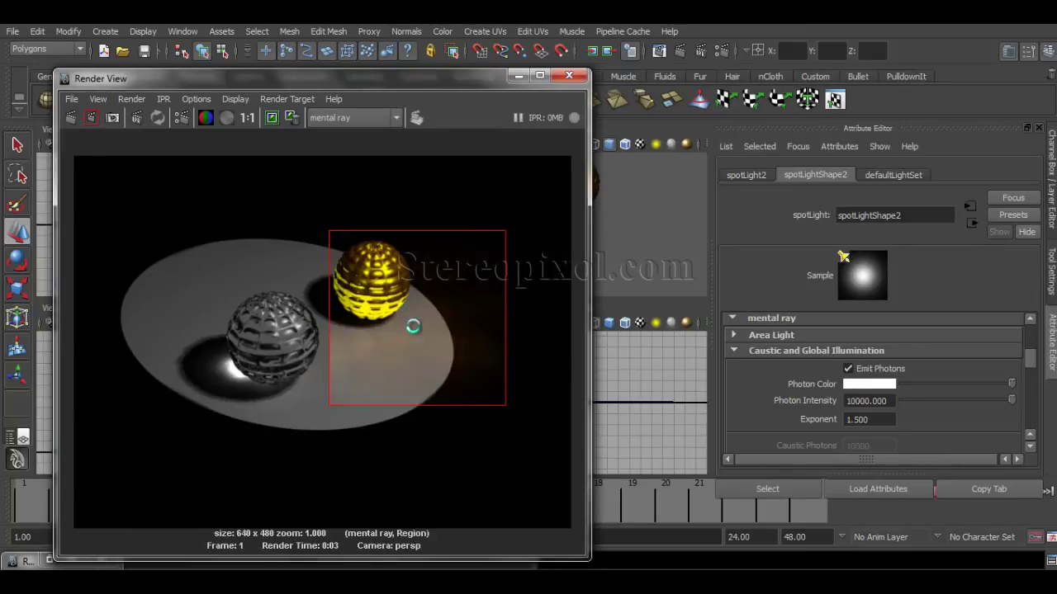
click(71, 117)
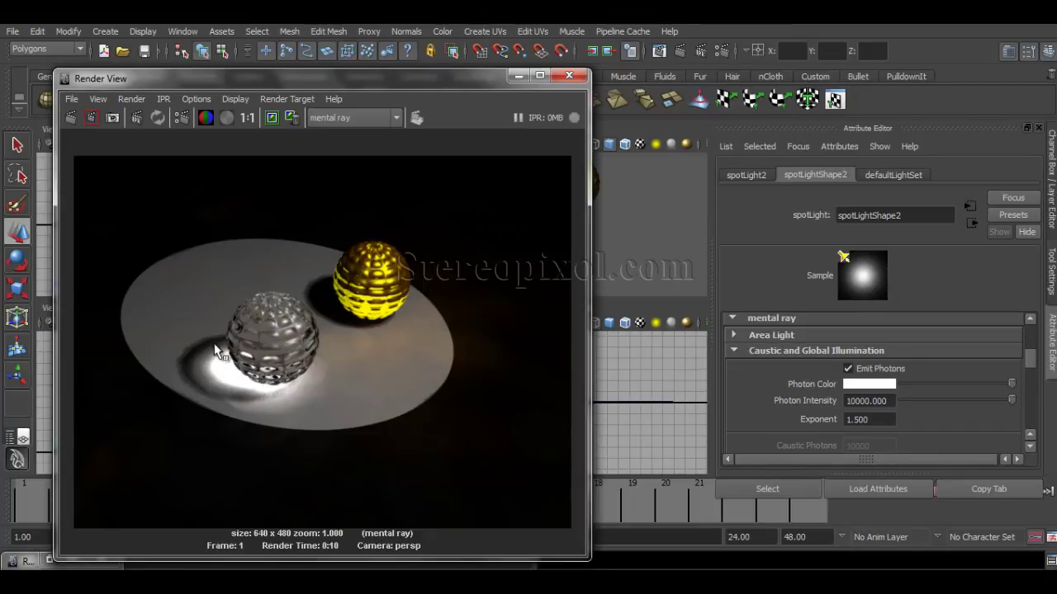
- Set the spotlight's photon Exponent to 1.7 and minimise the render window
click(889, 418)
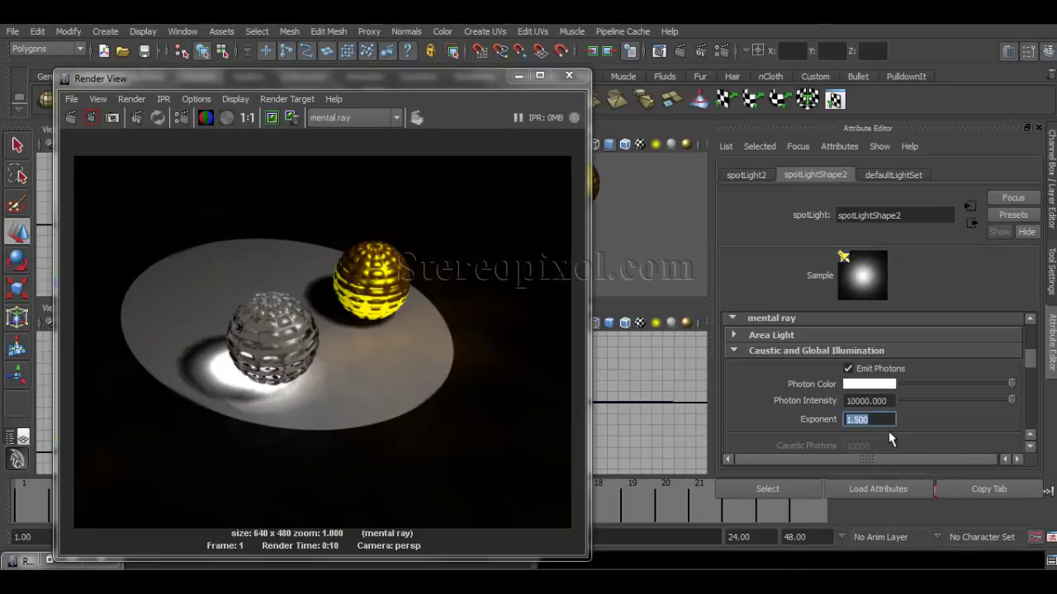
text(1)
double_click(871, 422)
click(519, 75)
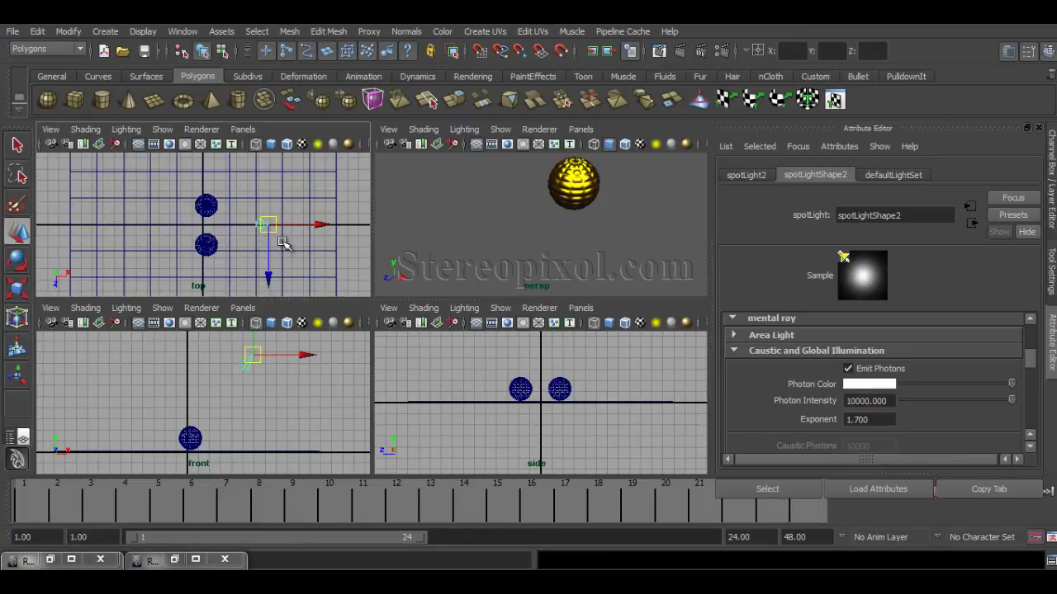
- Examine the spotlight's aim in the enlarged top view and by looking through the light, in both textured and wireframe display
key(space)
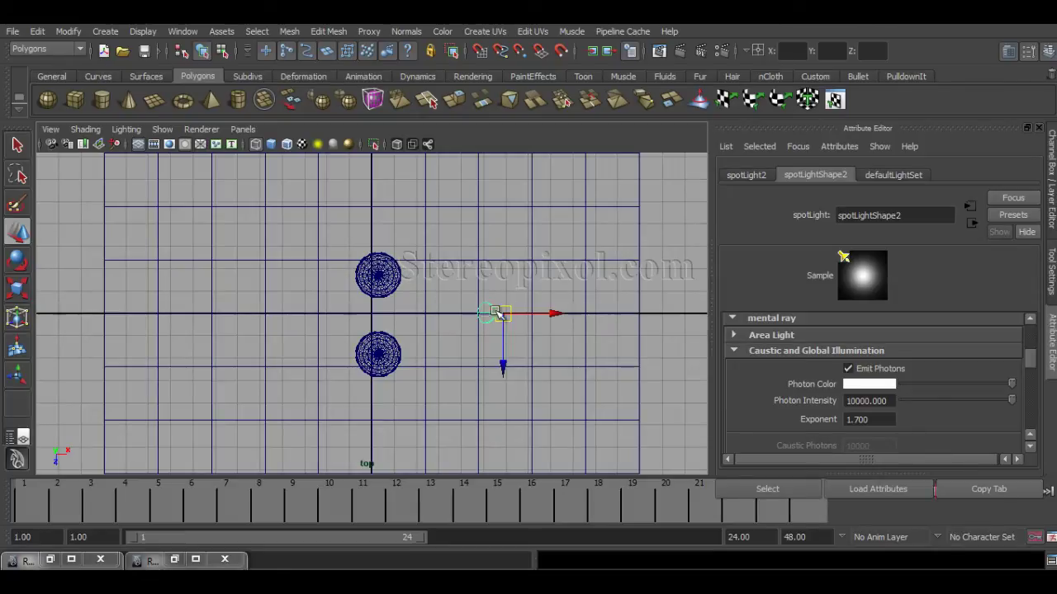
key(space)
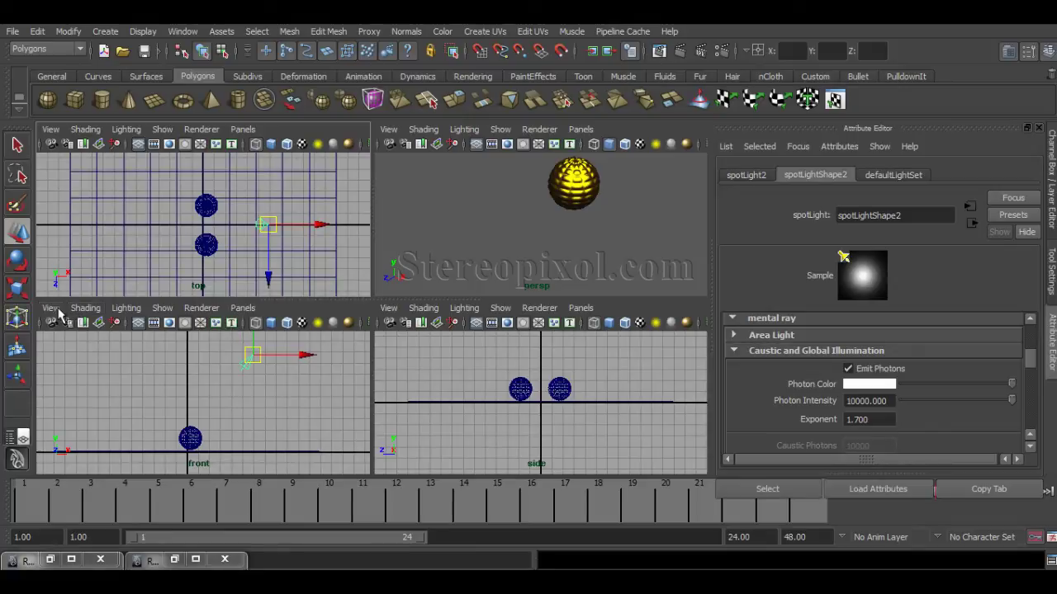
click(248, 310)
click(284, 366)
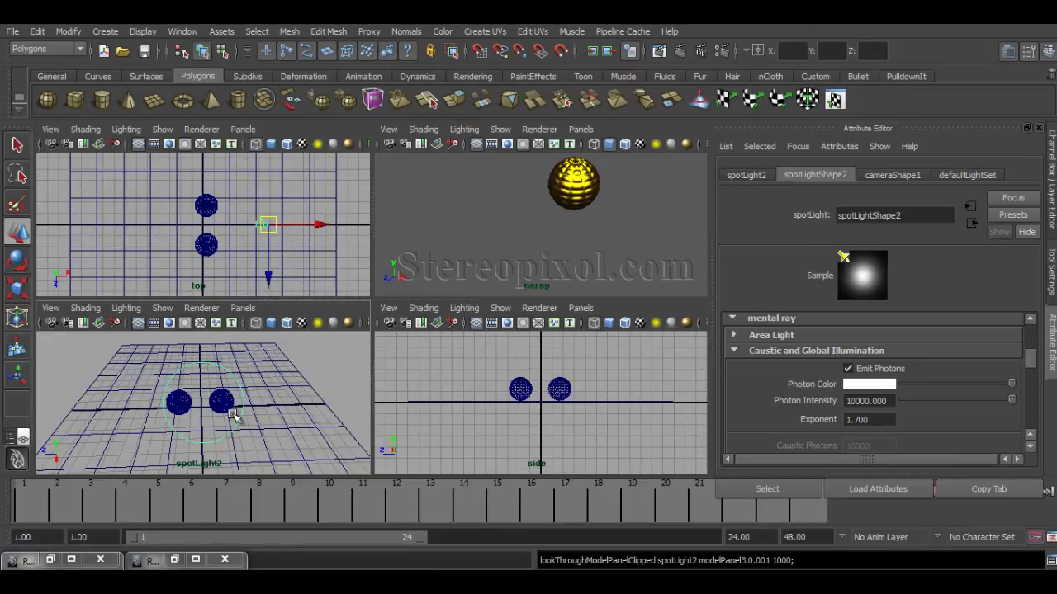
key(6)
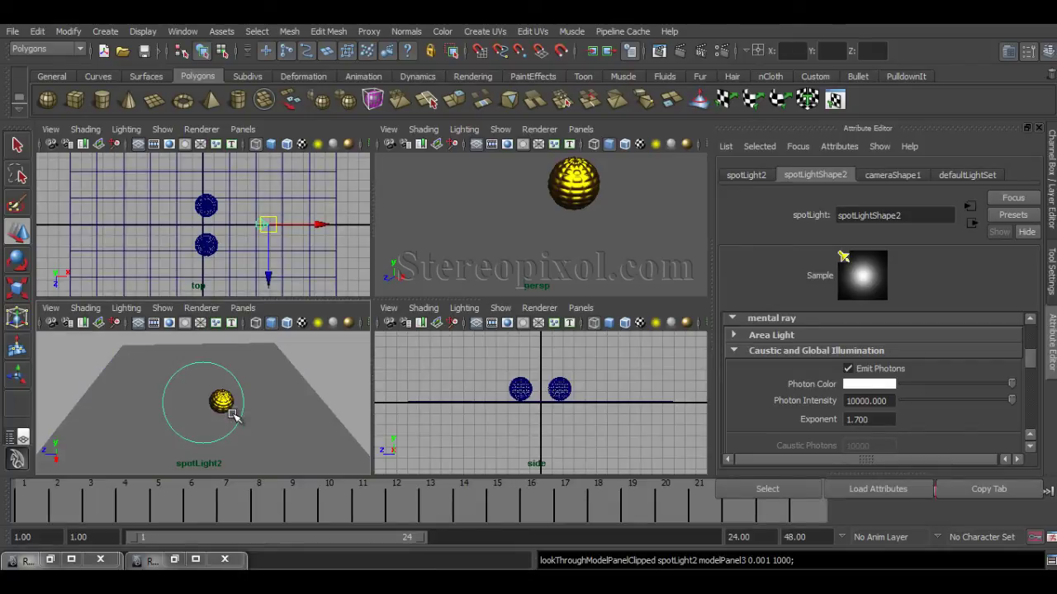
key(4)
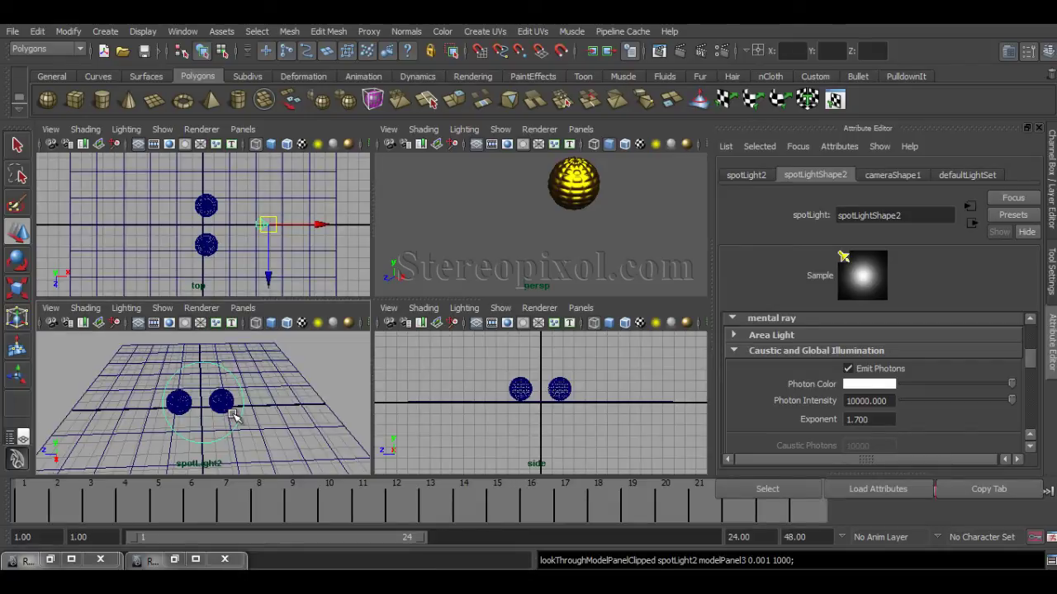
- Restore the spotlight viewport to the orthographic front view and clear the selection
click(243, 308)
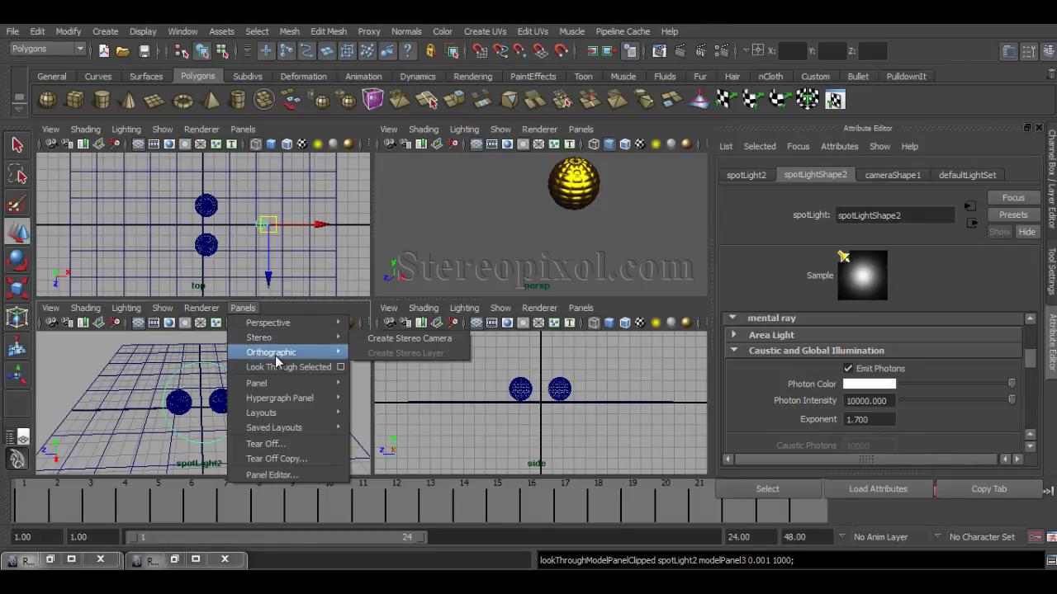
mouse_move(277, 355)
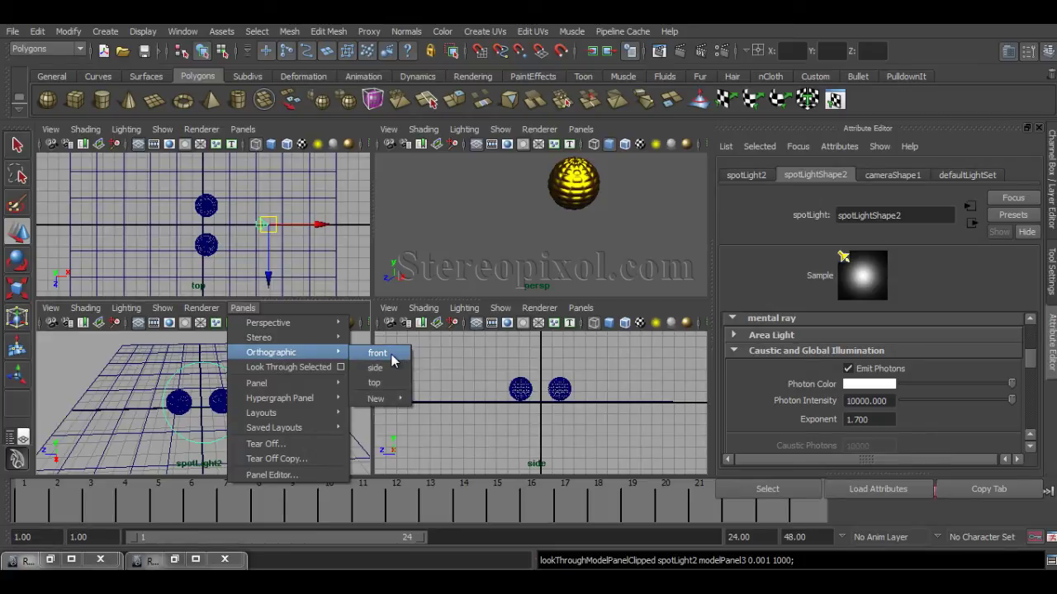
click(381, 354)
click(287, 388)
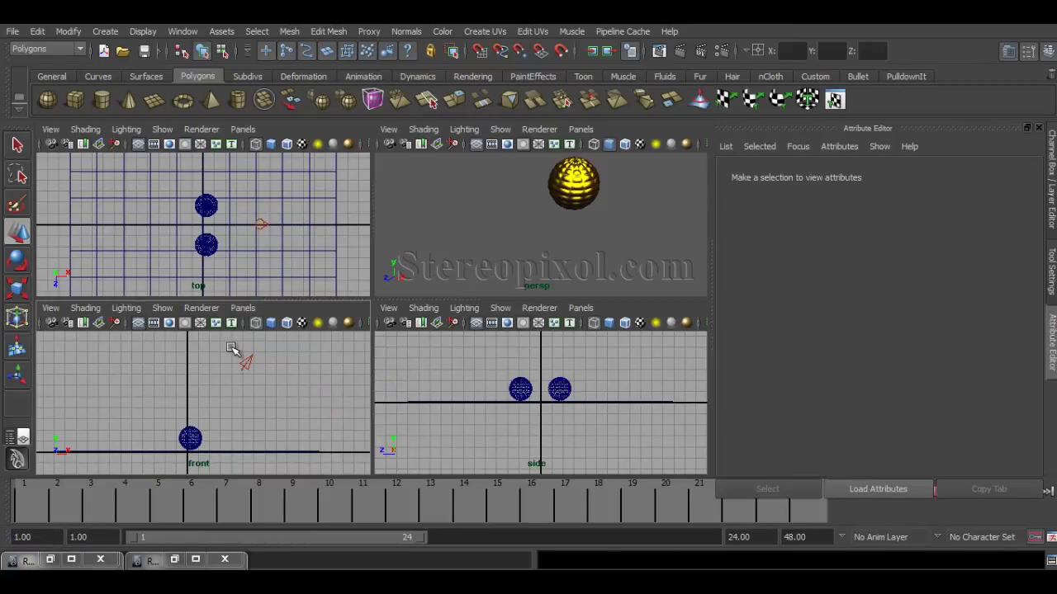
- Reselect the spotlight and re-render the full perspective view with the current photon settings
drag(233, 347, 263, 384)
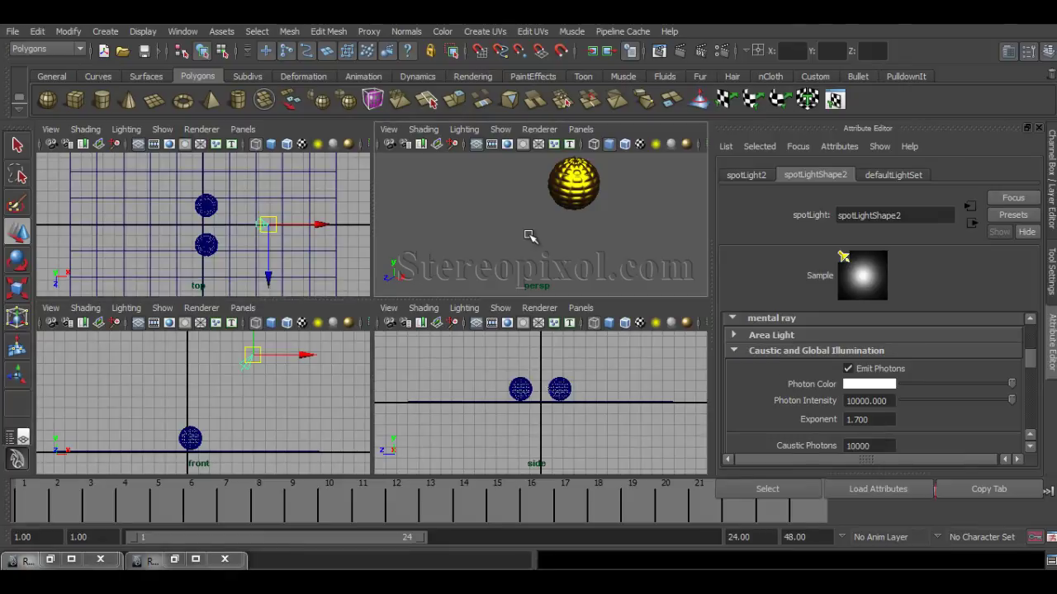
click(659, 50)
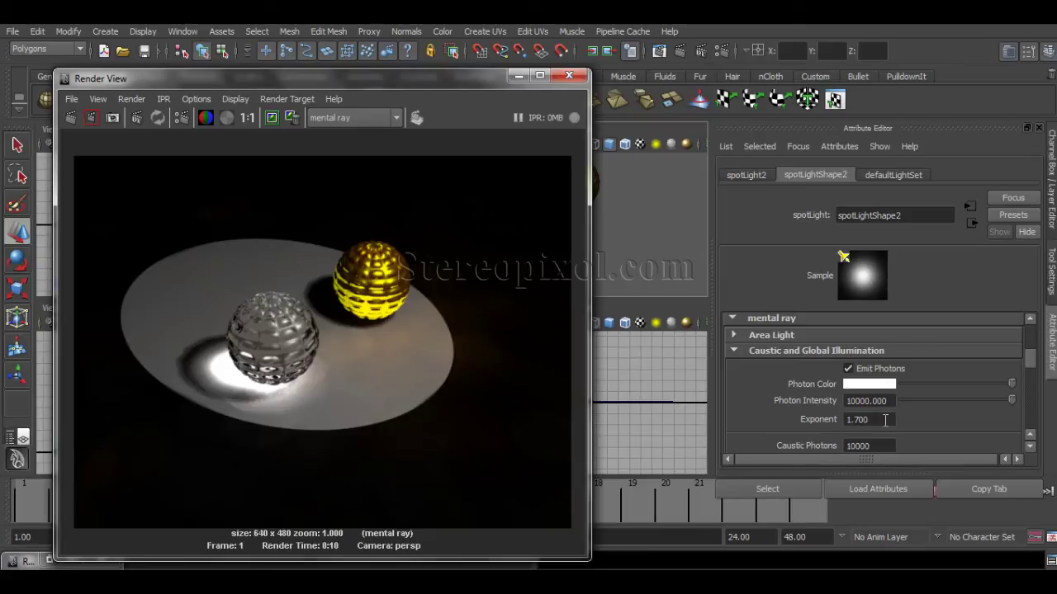
click(91, 117)
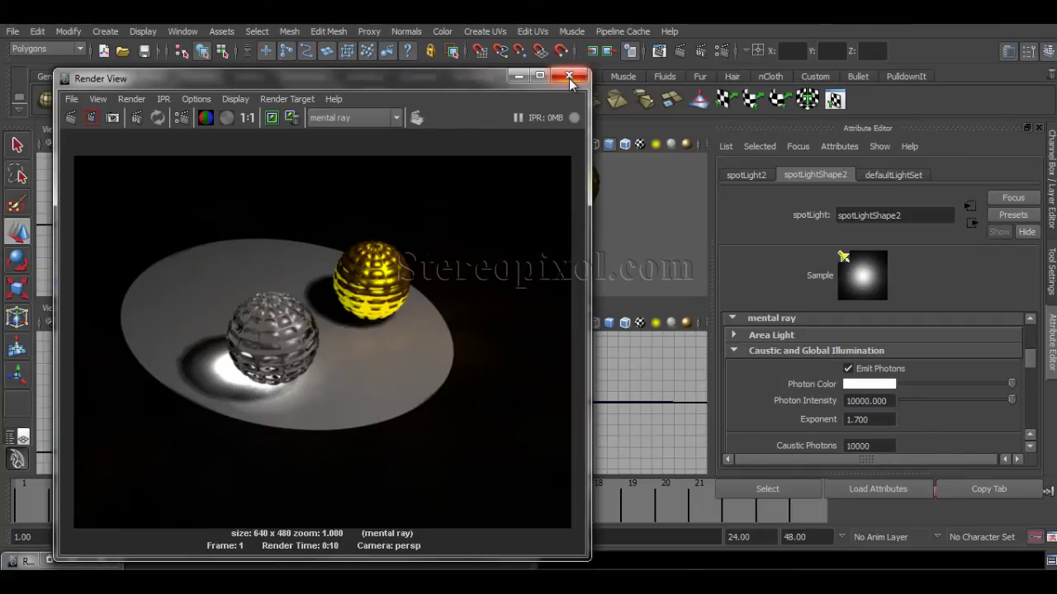
- Set the Reflectivity of the gold sphere's blinn material to 3
drag(441, 82, 241, 72)
click(578, 188)
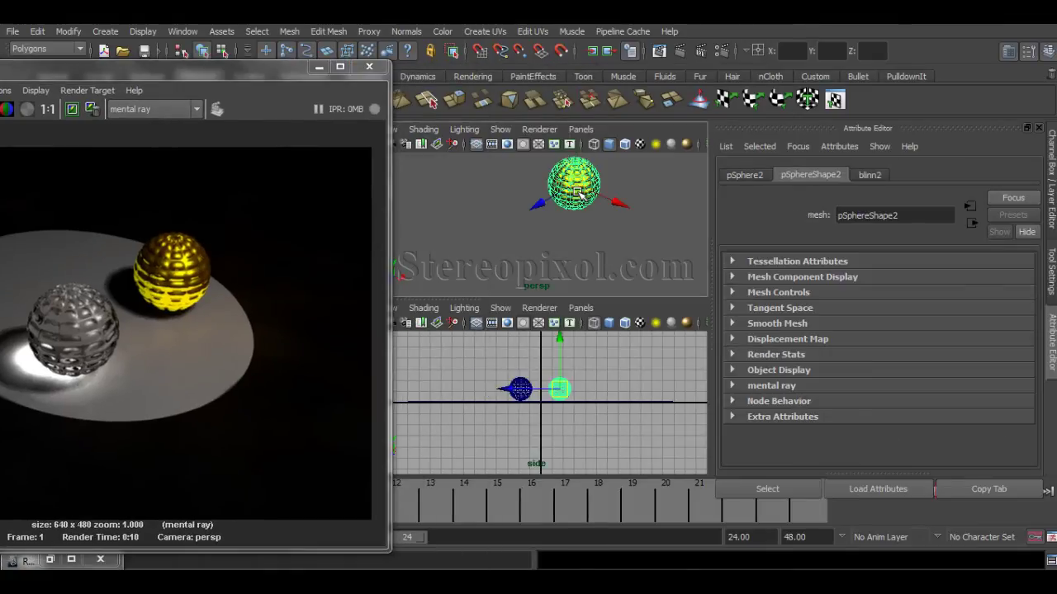
click(870, 175)
drag(1035, 374, 1032, 379)
click(873, 350)
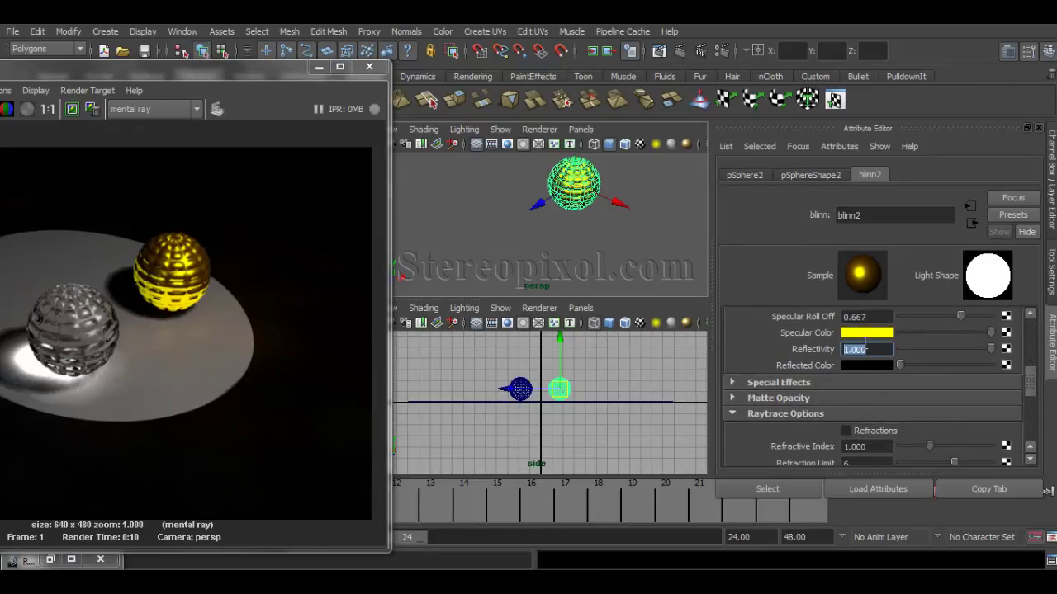
text(3)
key(Return)
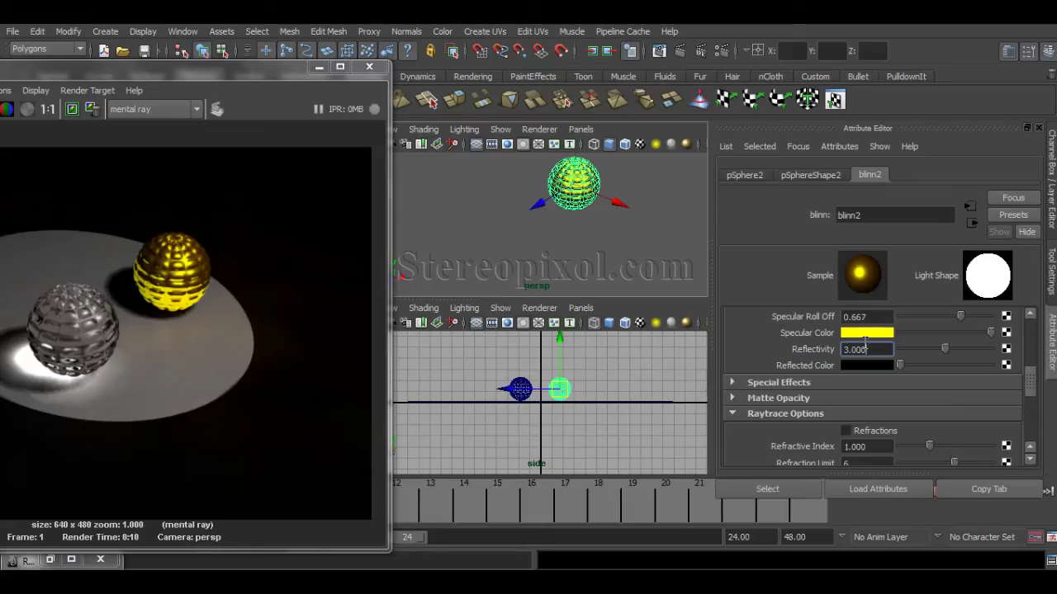
- Re-render only the region around the gold sphere, followed by the region around the glass sphere
drag(237, 71, 462, 68)
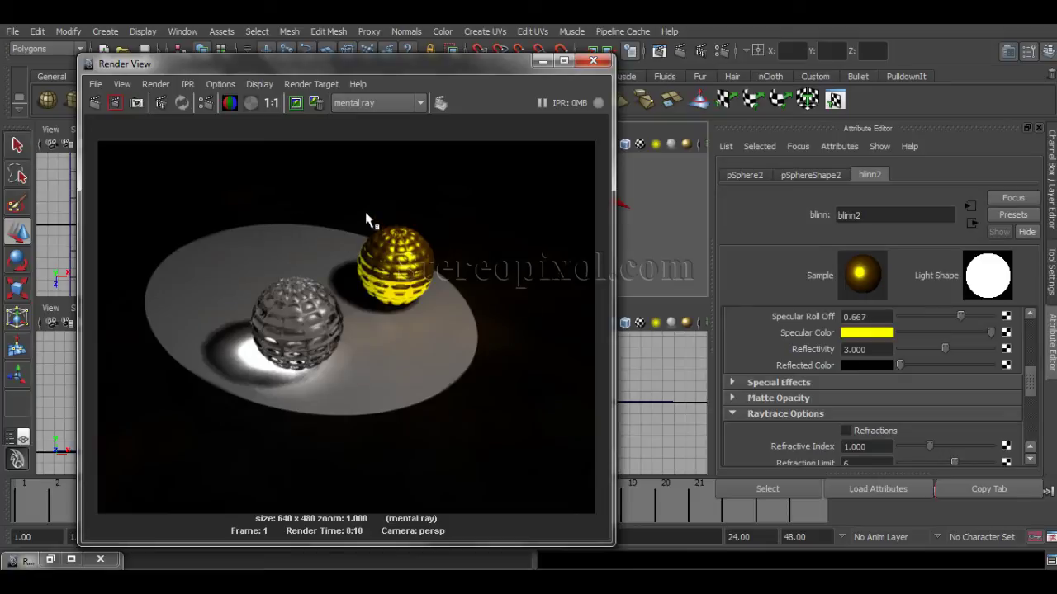
drag(350, 205, 552, 369)
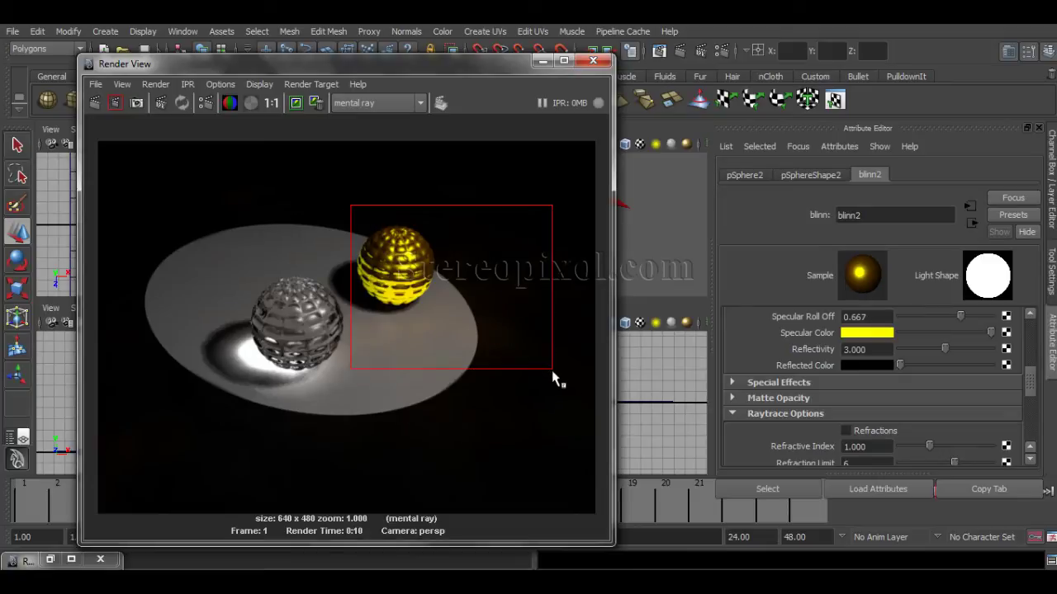
click(117, 103)
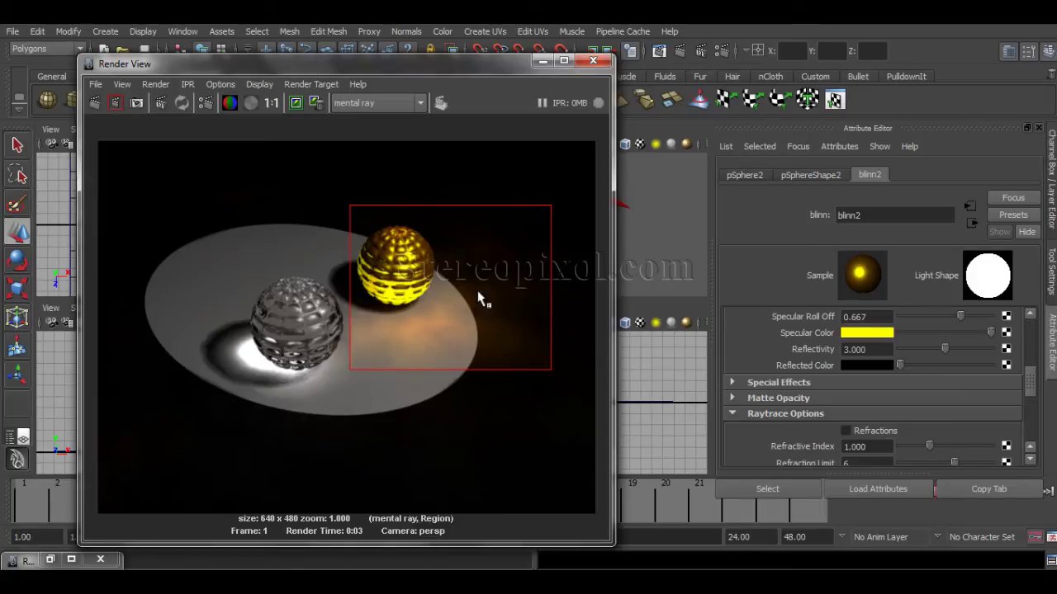
drag(166, 254, 356, 416)
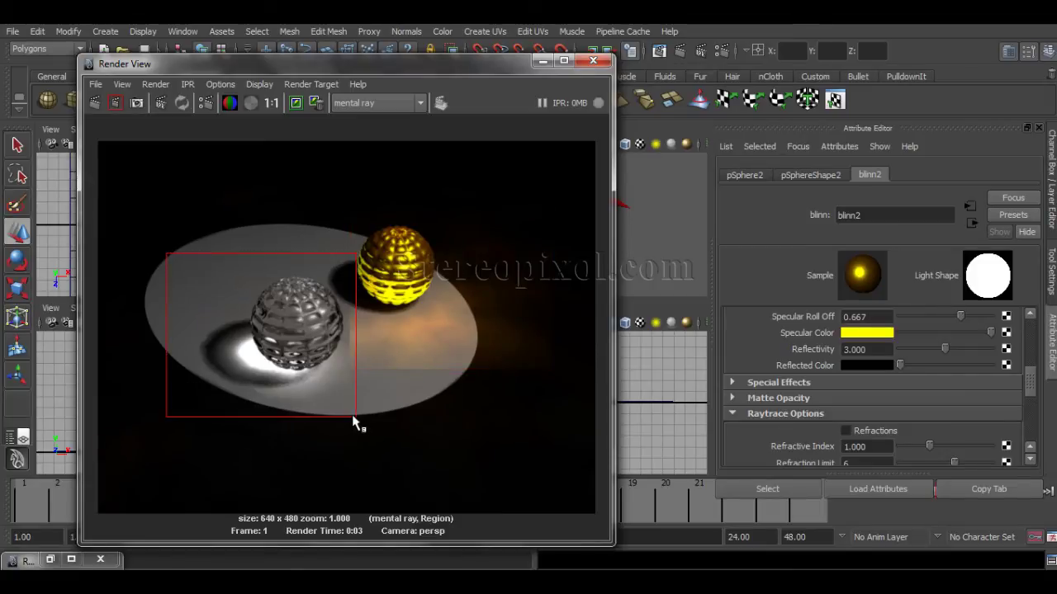
click(114, 103)
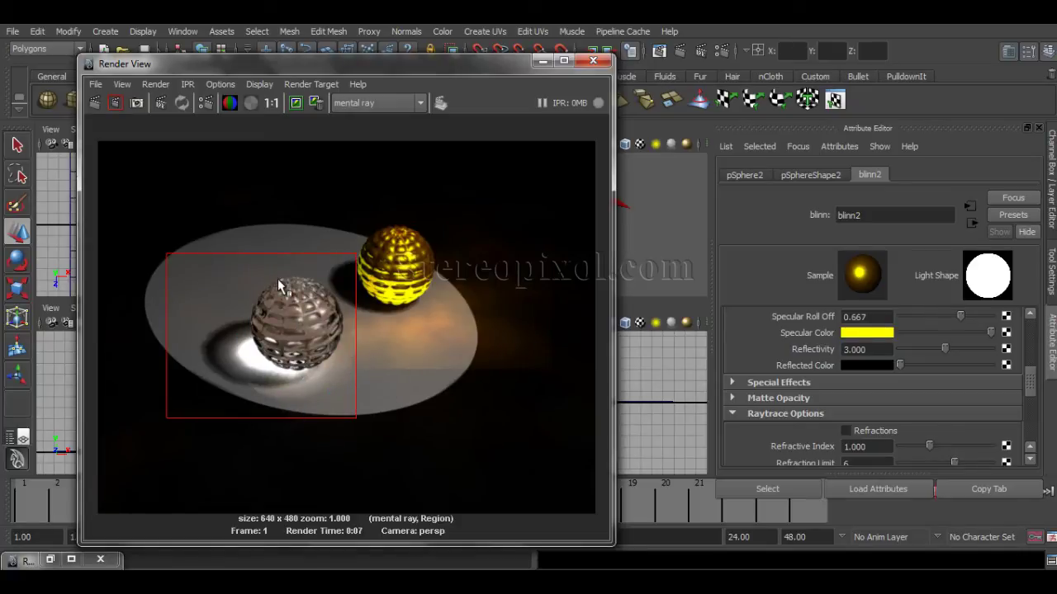
- Re-render the full perspective view and keep the resulting image for comparison
click(95, 104)
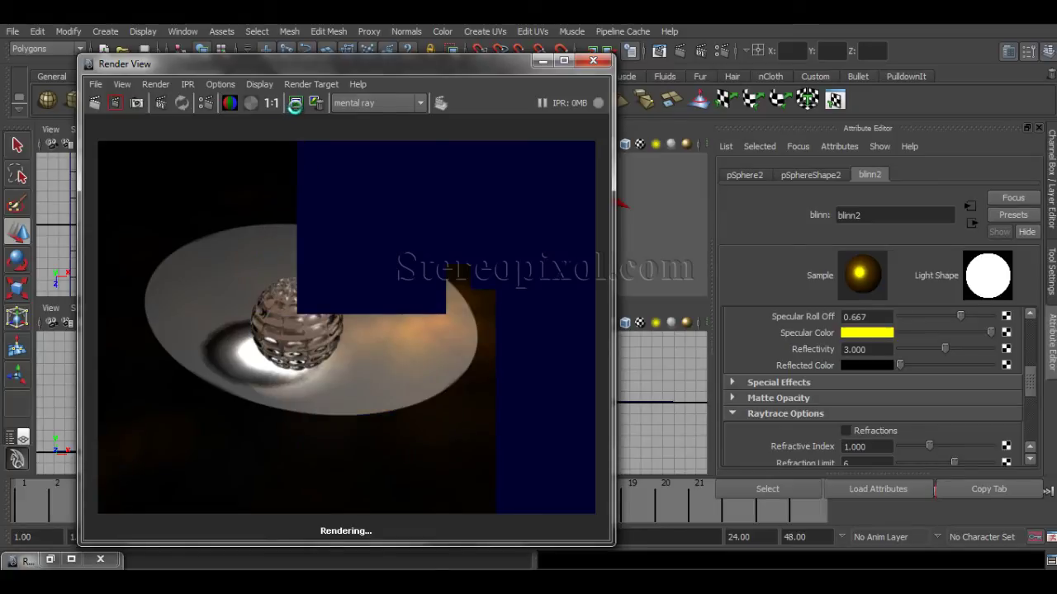
click(296, 103)
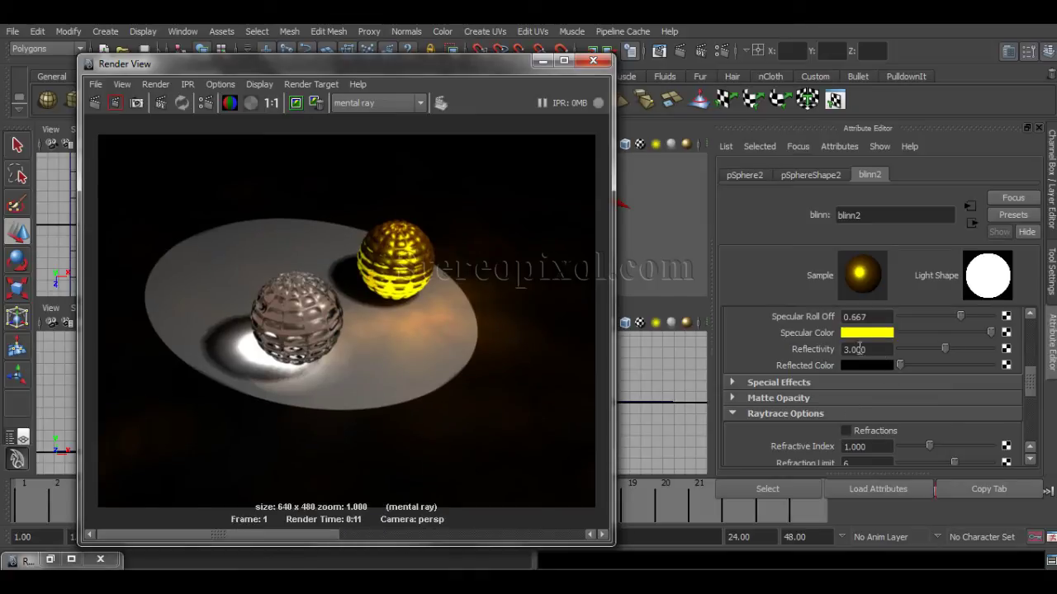
- Set the gold material's Reflectivity to 1, re-render the full view, and compare it with the kept image
text(1)
key(Return)
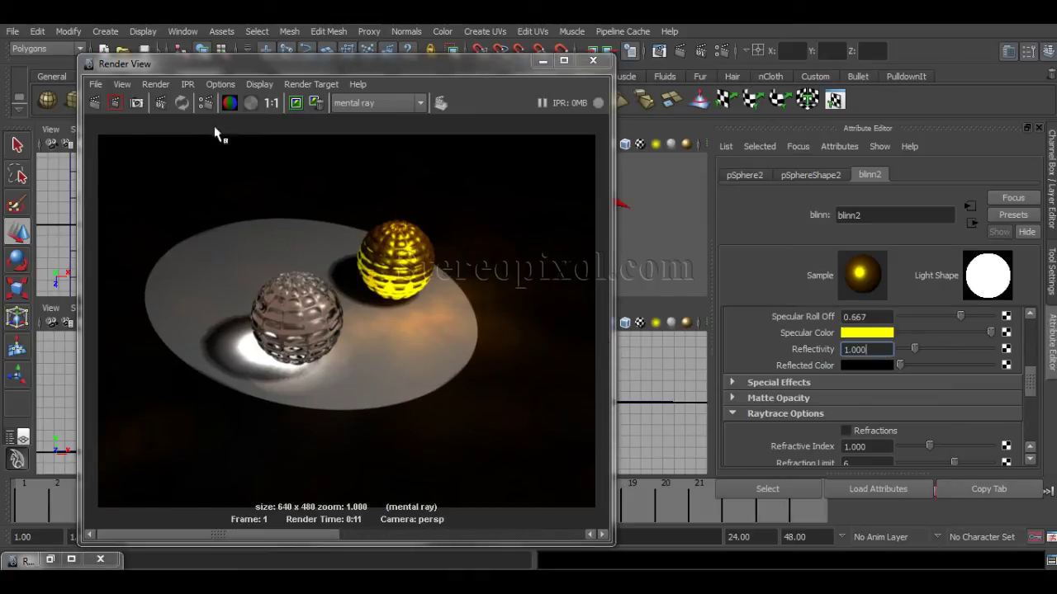
click(95, 102)
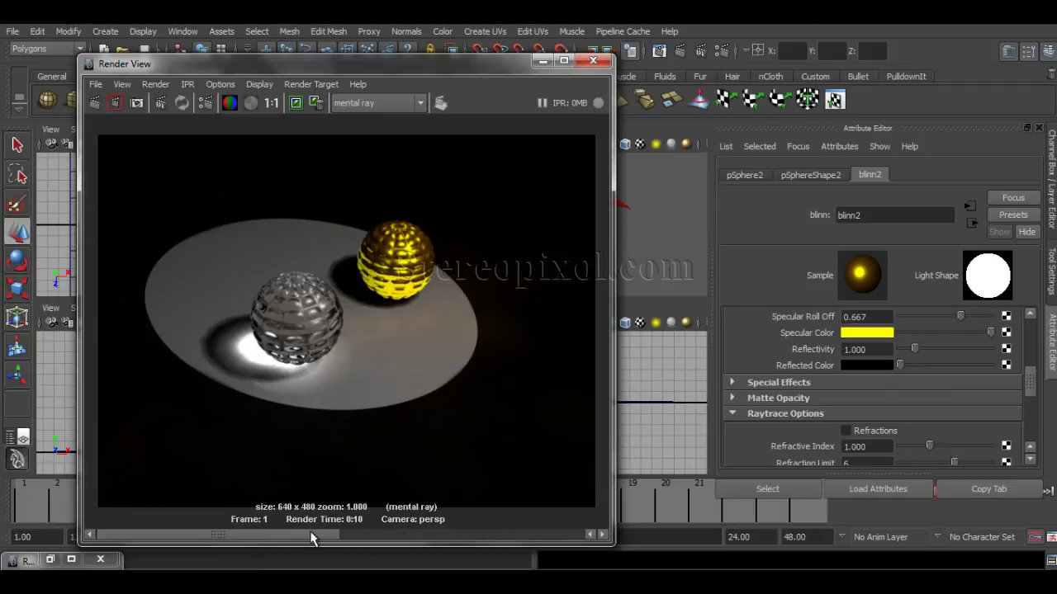
mouse_move(312, 535)
mouse_down()
mouse_move(567, 547)
mouse_move(371, 537)
mouse_move(575, 537)
mouse_move(281, 528)
mouse_move(644, 533)
mouse_move(330, 527)
mouse_up()
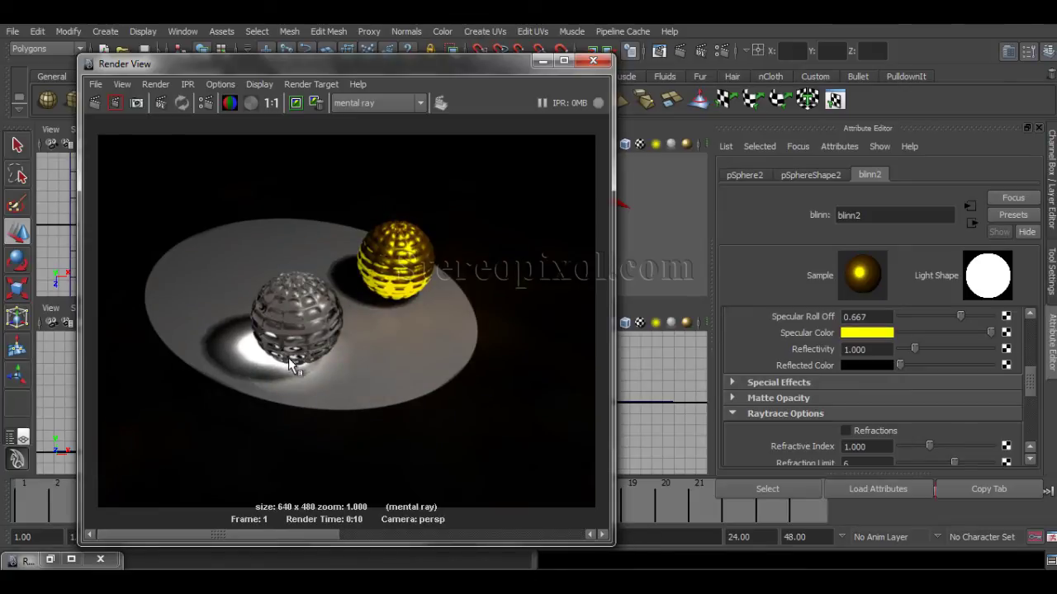
drag(326, 538, 591, 537)
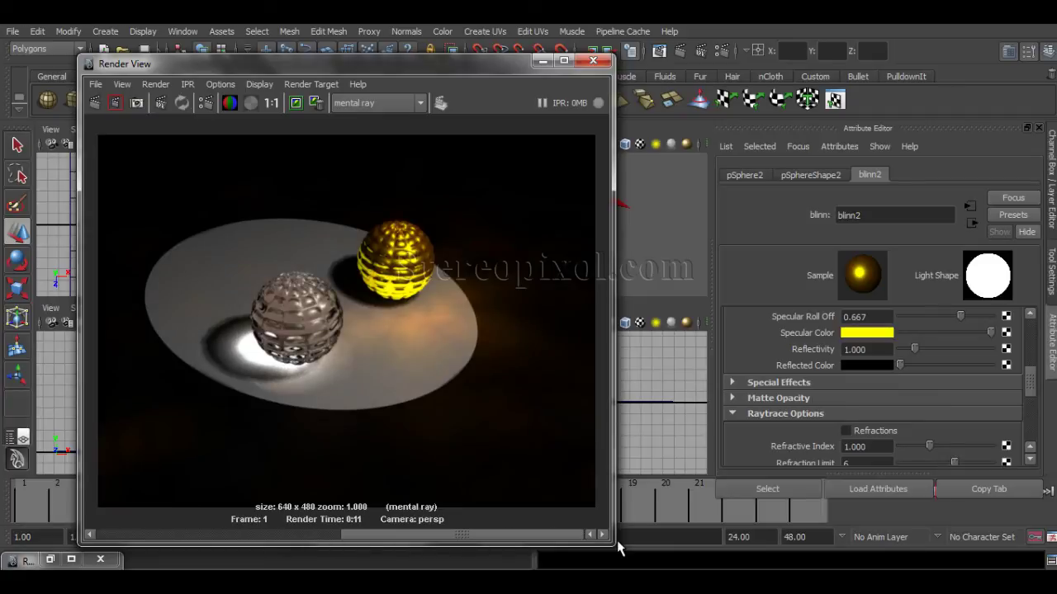
- Set the gold material's Reflectivity to 3 and close the render window
click(875, 350)
text(3)
key(Return)
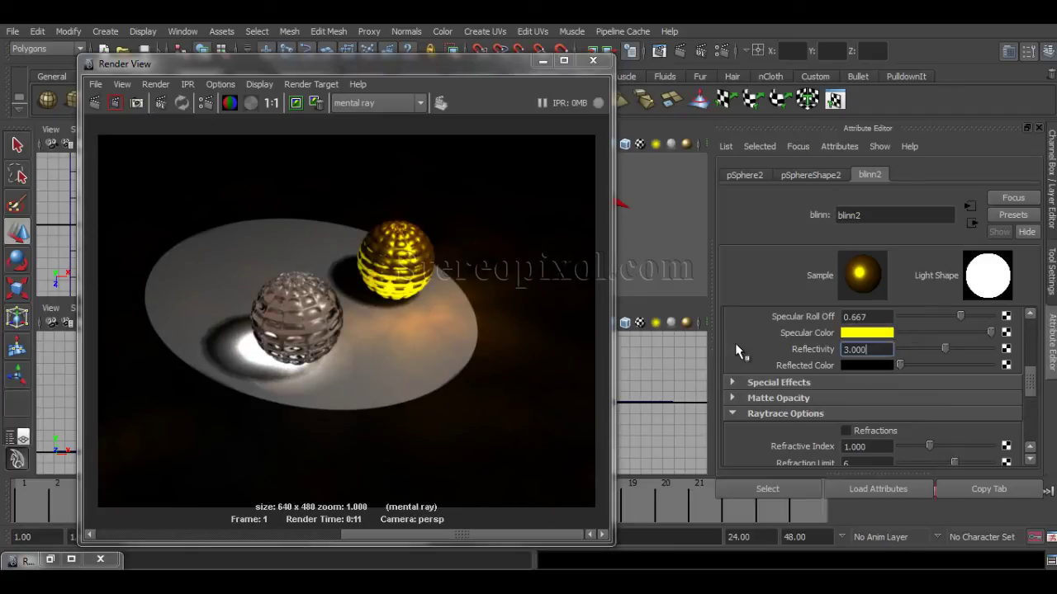
click(592, 62)
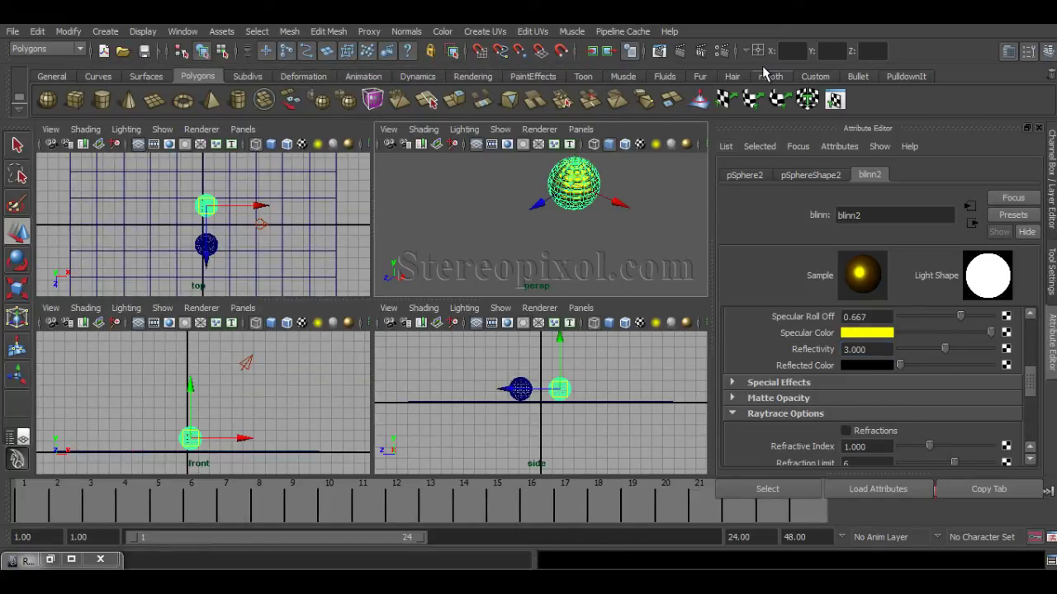
- Open the render settings at the caustics options and arrange them side by side with the latest rendered image
click(720, 49)
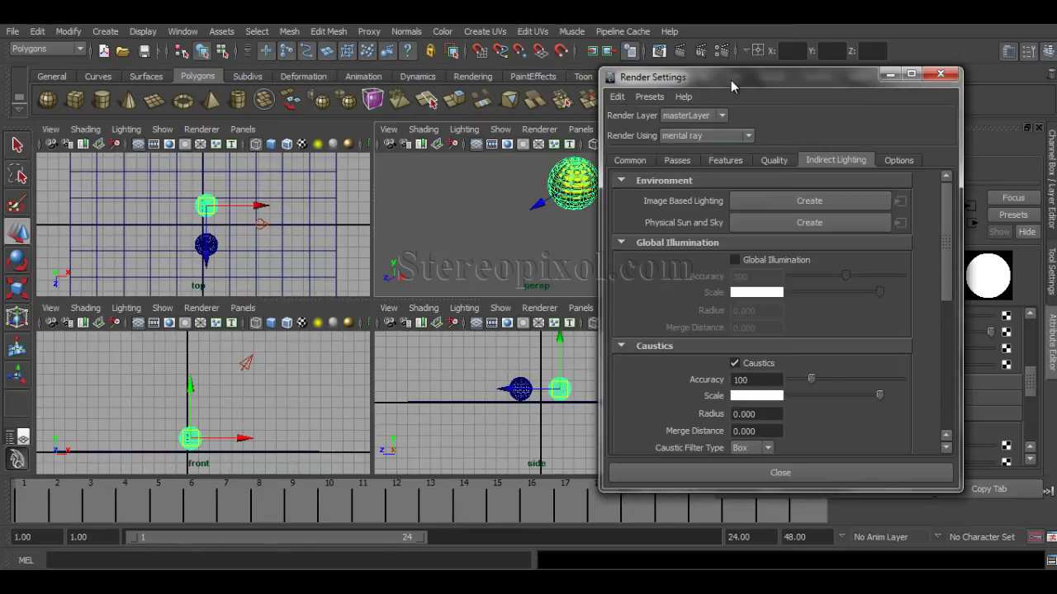
drag(730, 78, 338, 43)
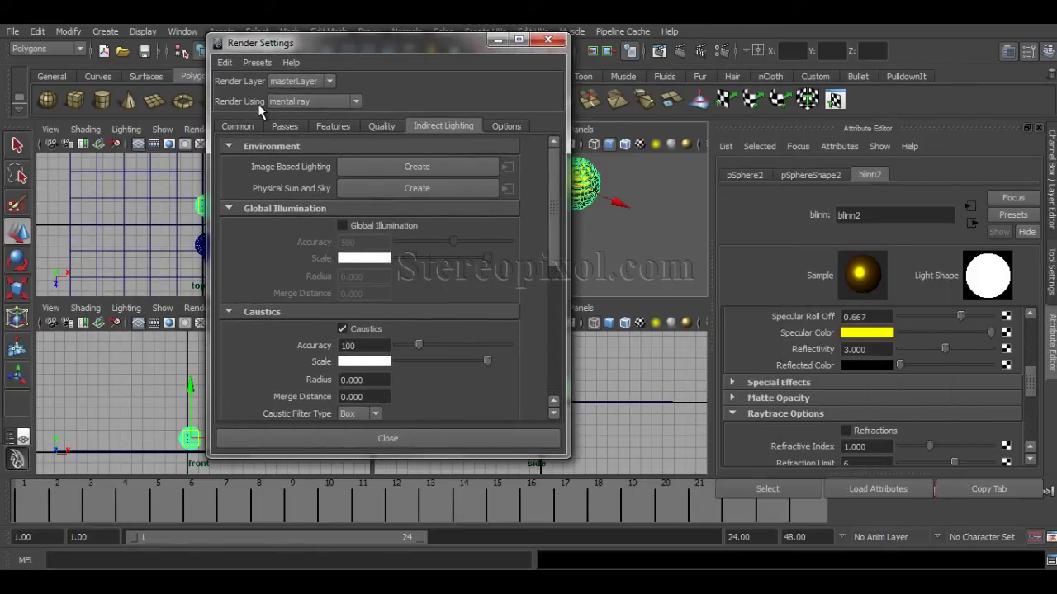
double_click(360, 345)
drag(336, 46, 204, 50)
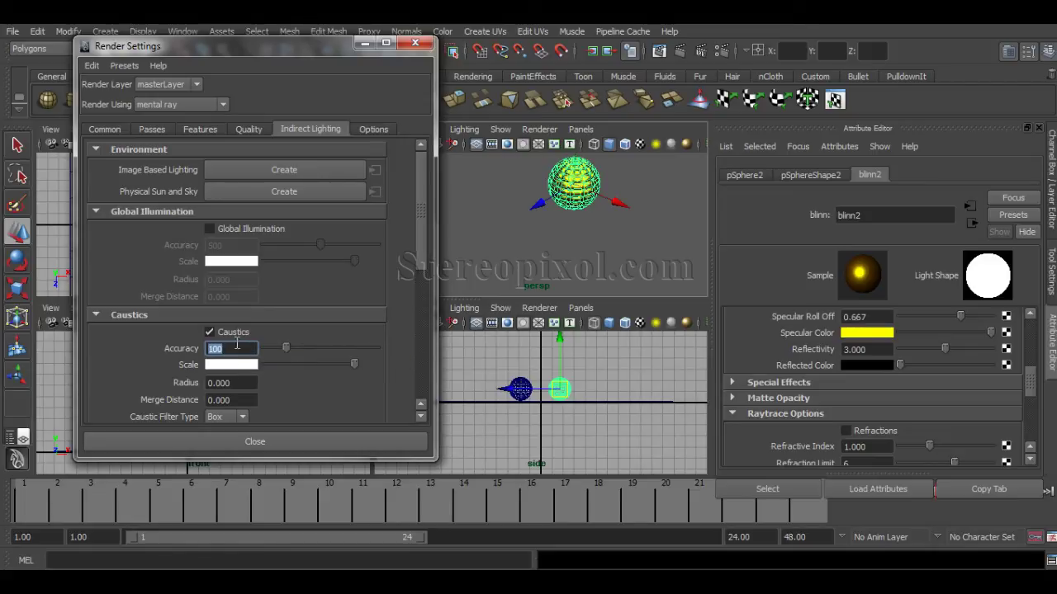
click(240, 384)
click(240, 400)
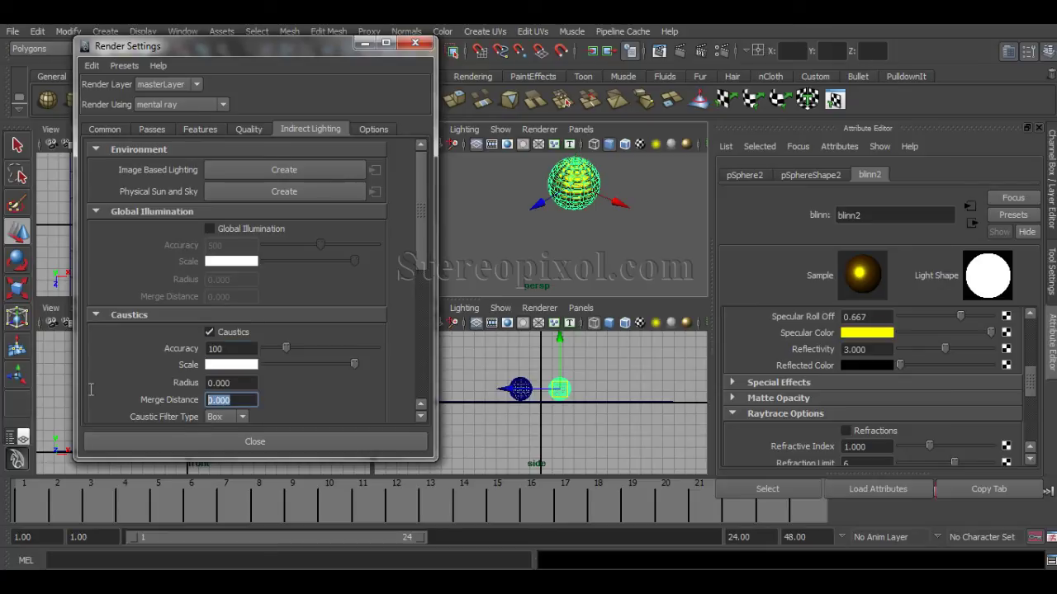
click(676, 51)
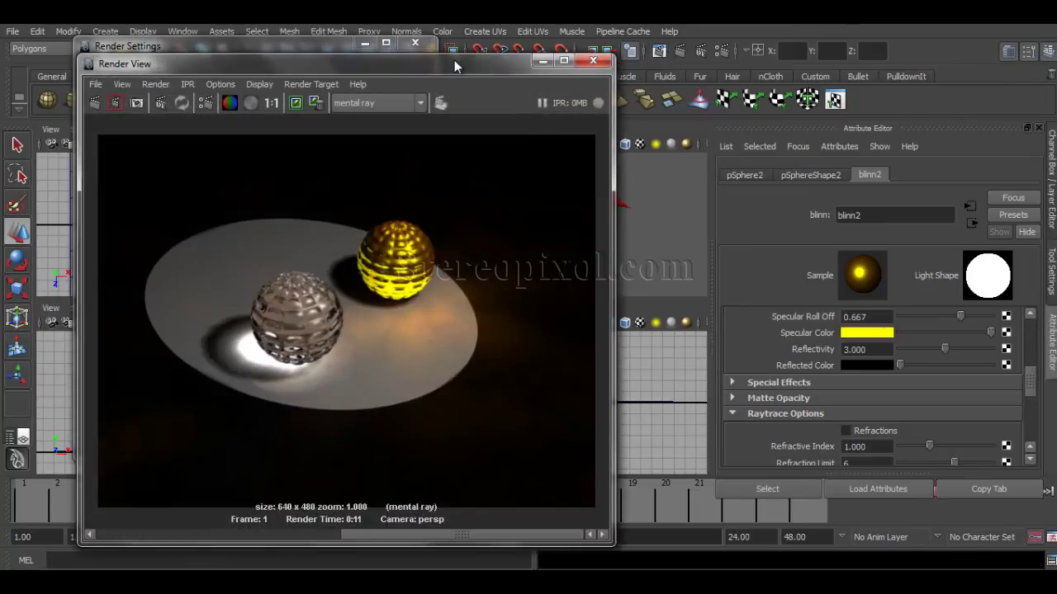
drag(454, 66, 849, 64)
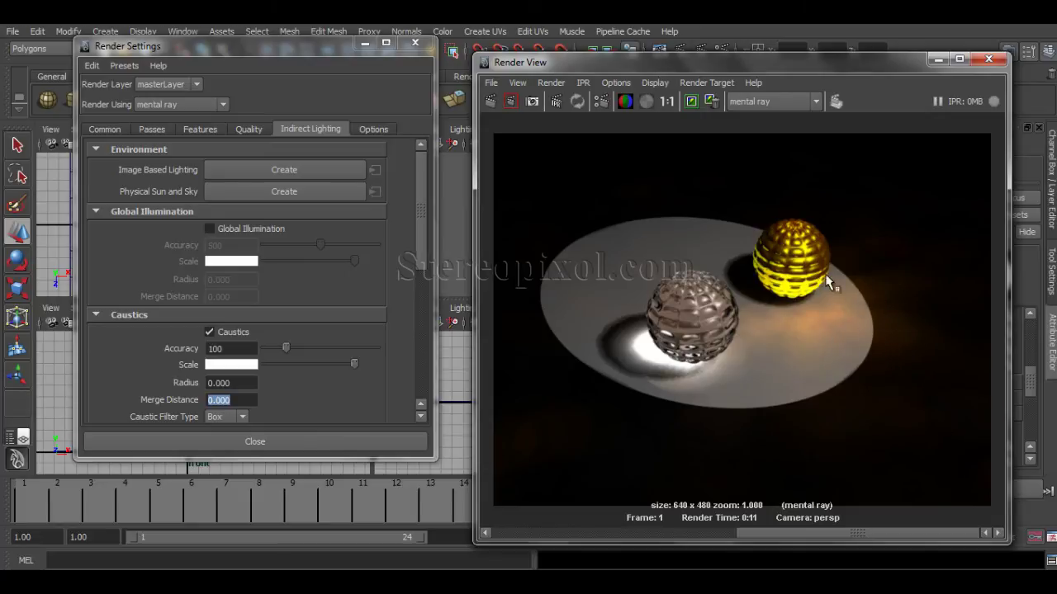
- Set the caustics Radius to 1, keep the current image, and re-render the full perspective view
click(230, 382)
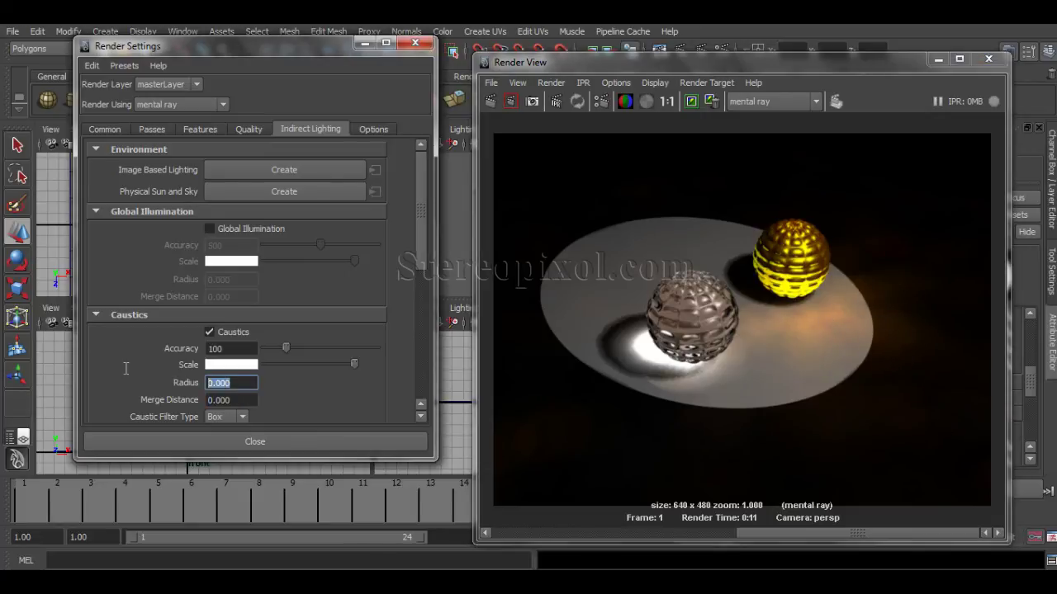
text(1)
key(Return)
click(691, 101)
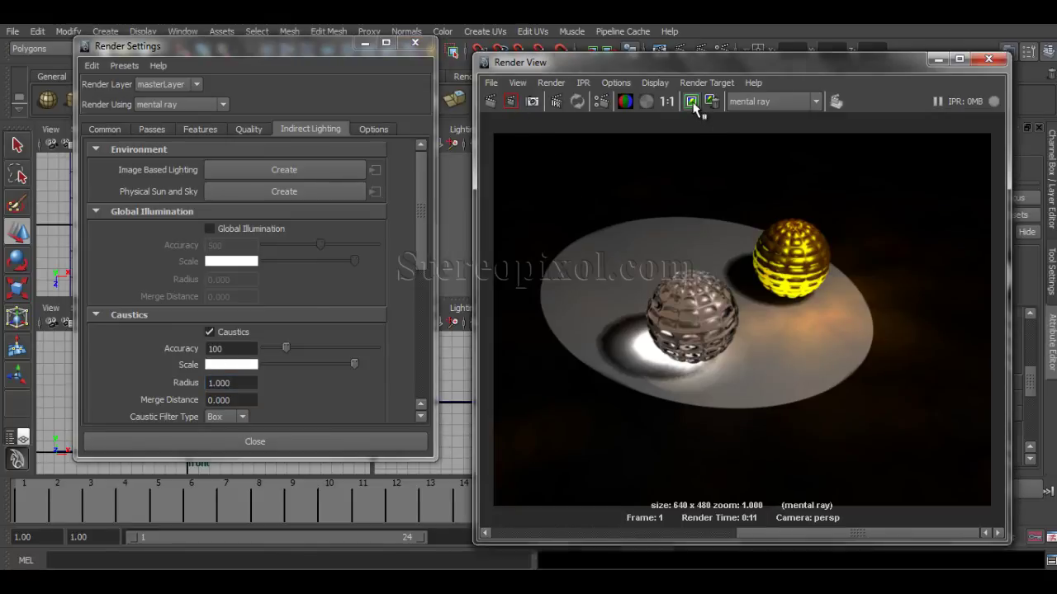
click(492, 101)
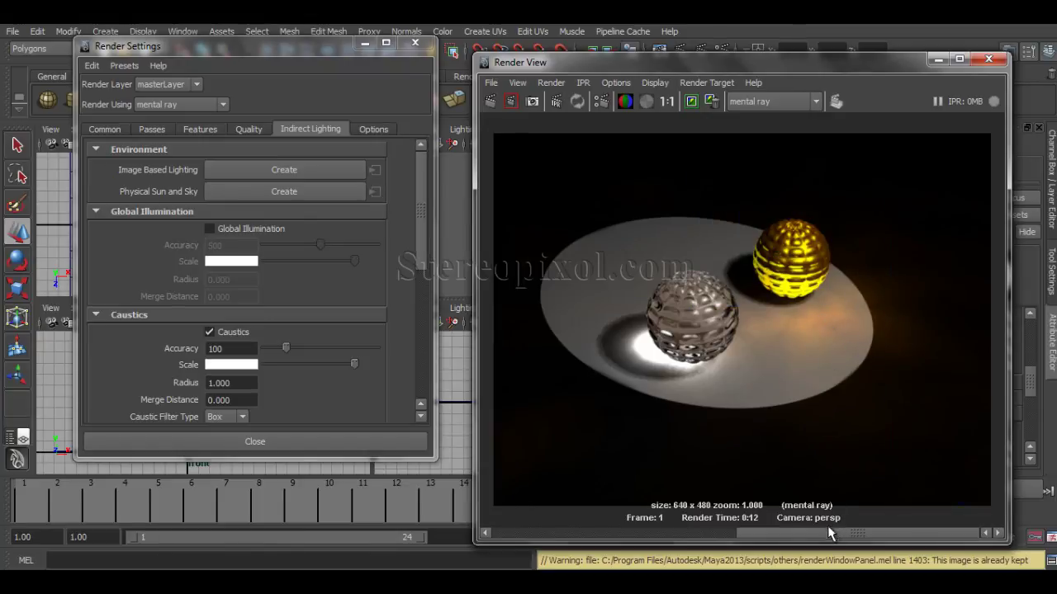
- Compare the new render with the previously kept image, checking the caustics around both spheres
click(688, 533)
click(688, 532)
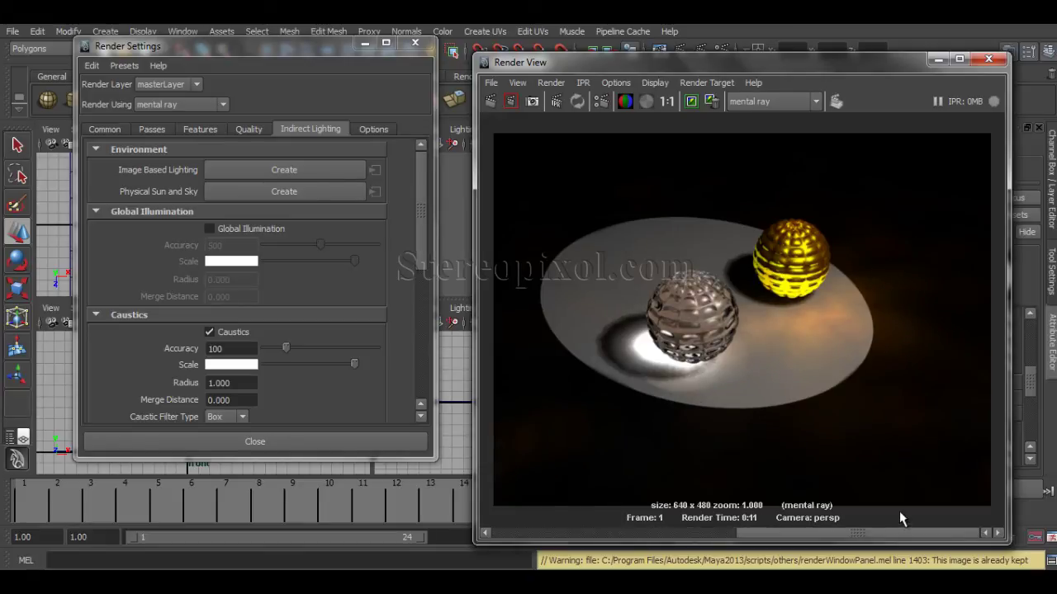
click(653, 528)
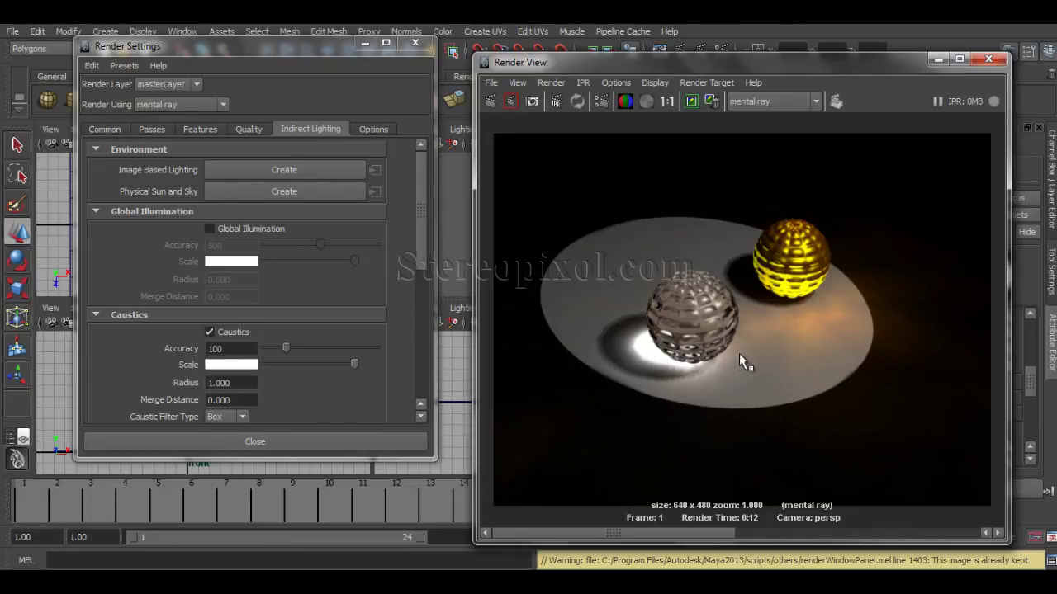
drag(640, 63, 609, 49)
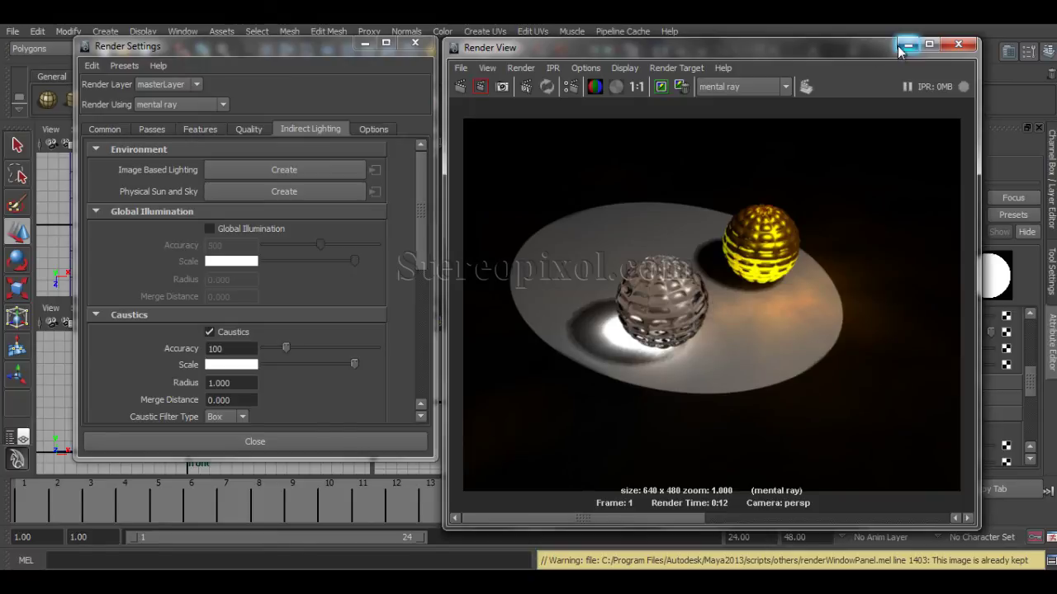
mouse_move(902, 49)
mouse_down()
mouse_move(671, 64)
mouse_move(693, 110)
mouse_move(900, 70)
mouse_up()
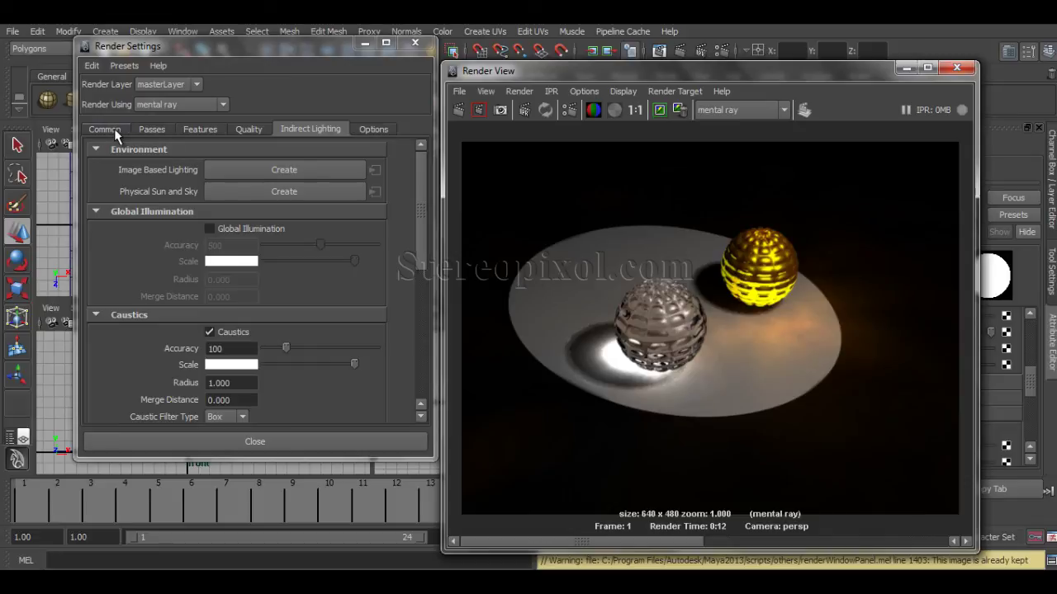
- Apply the Production quality preset to the mental ray render settings
click(250, 130)
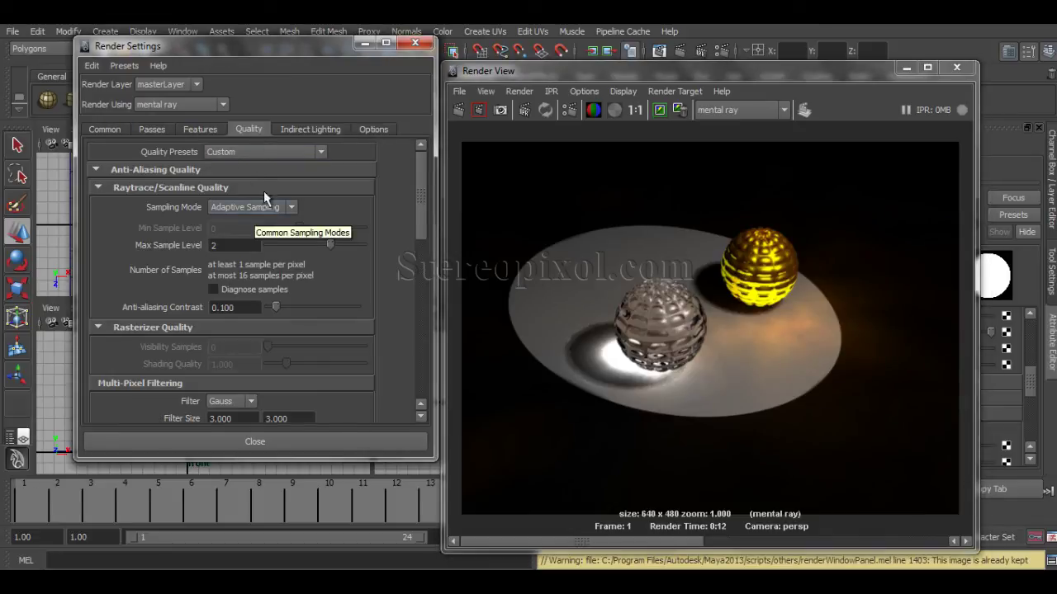
click(256, 154)
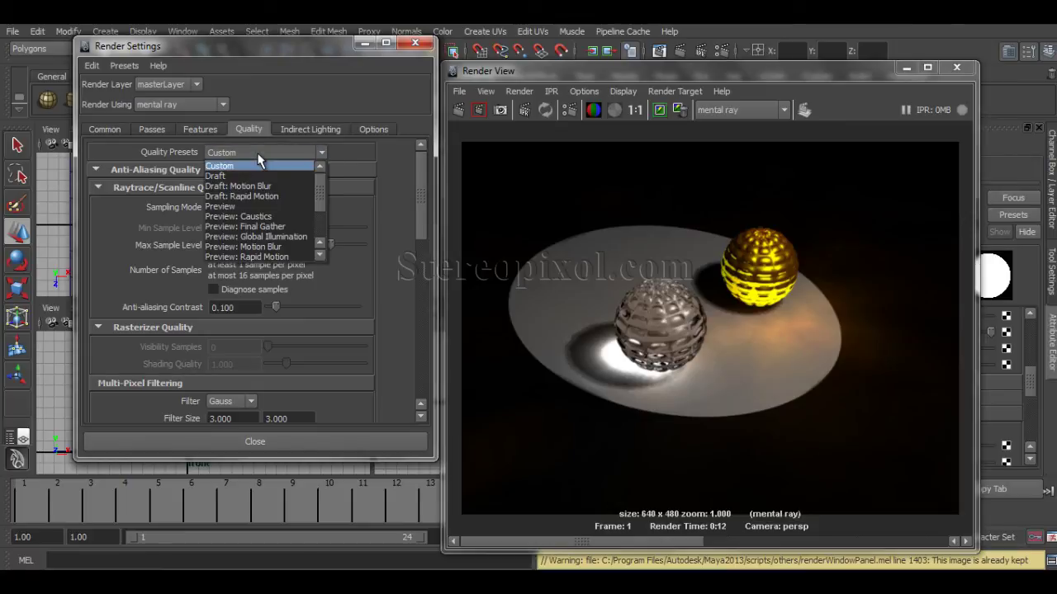
scroll(321, 207, down, 2)
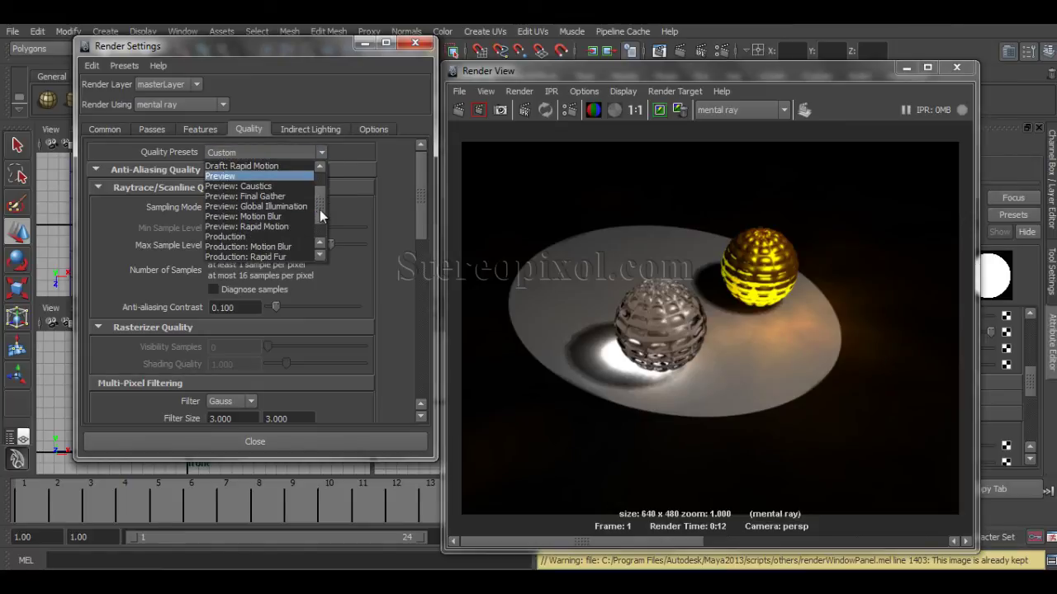
click(262, 224)
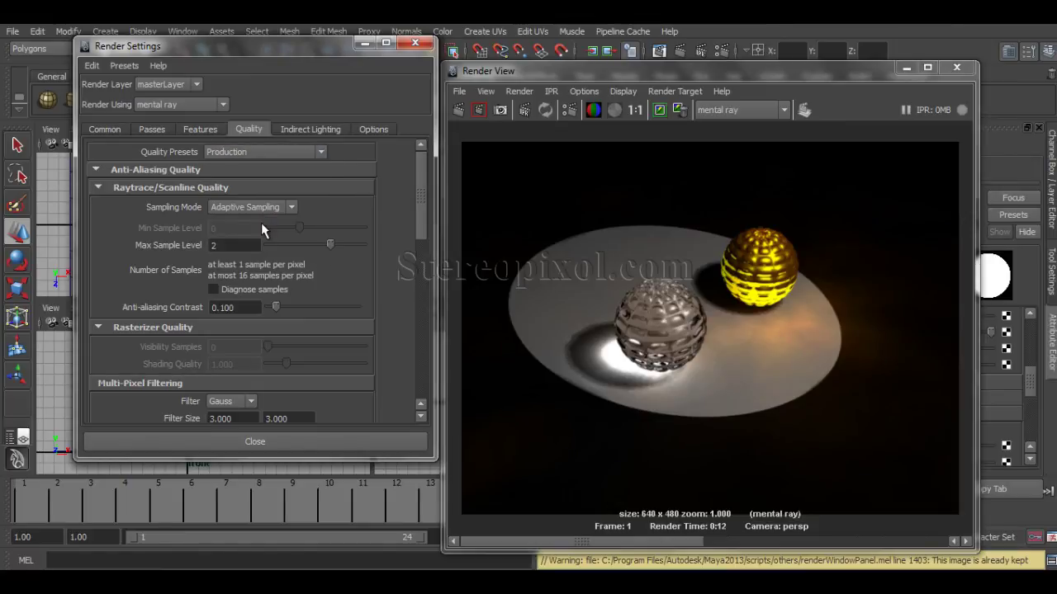
- Turn Caustics back on in the indirect lighting settings and check the quality preset
click(314, 131)
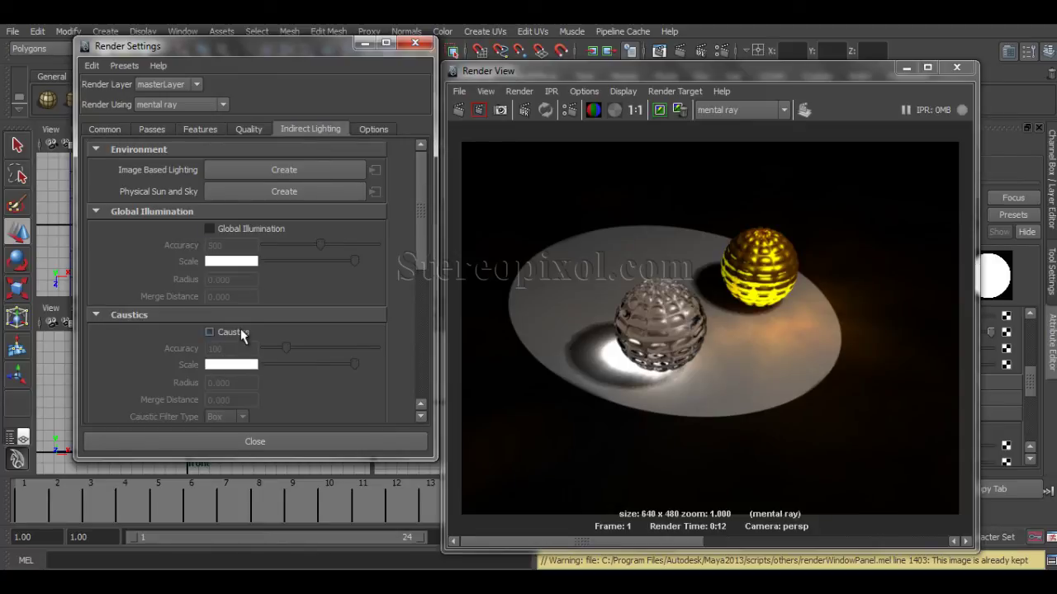
click(247, 130)
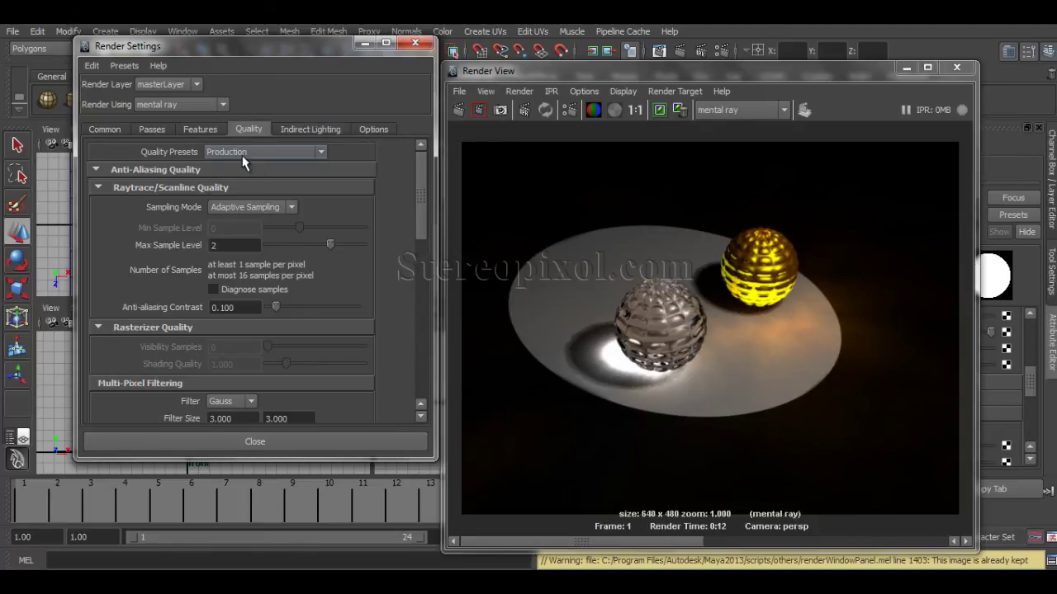
click(295, 131)
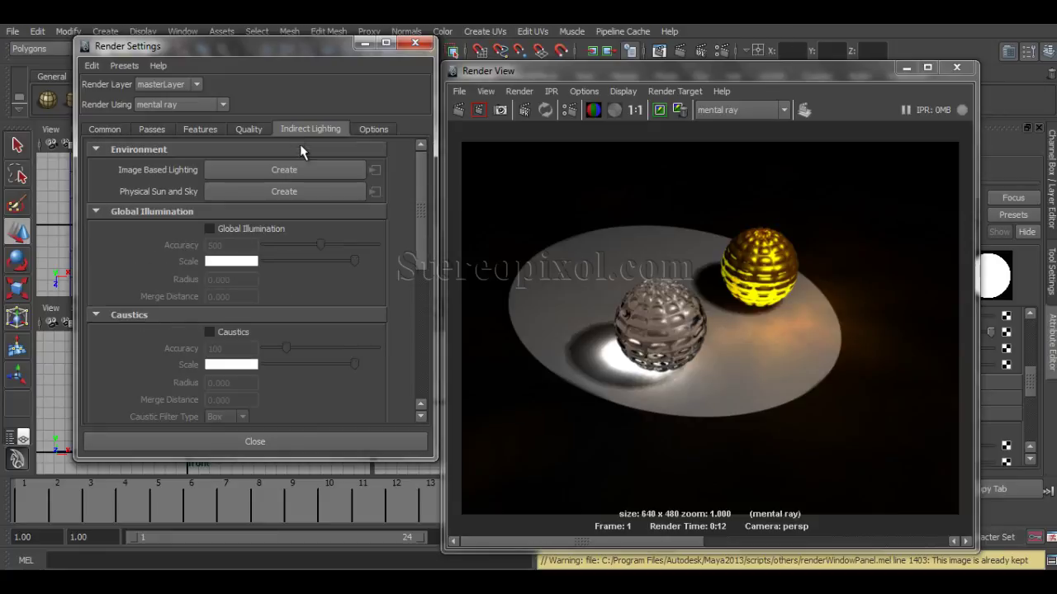
click(209, 332)
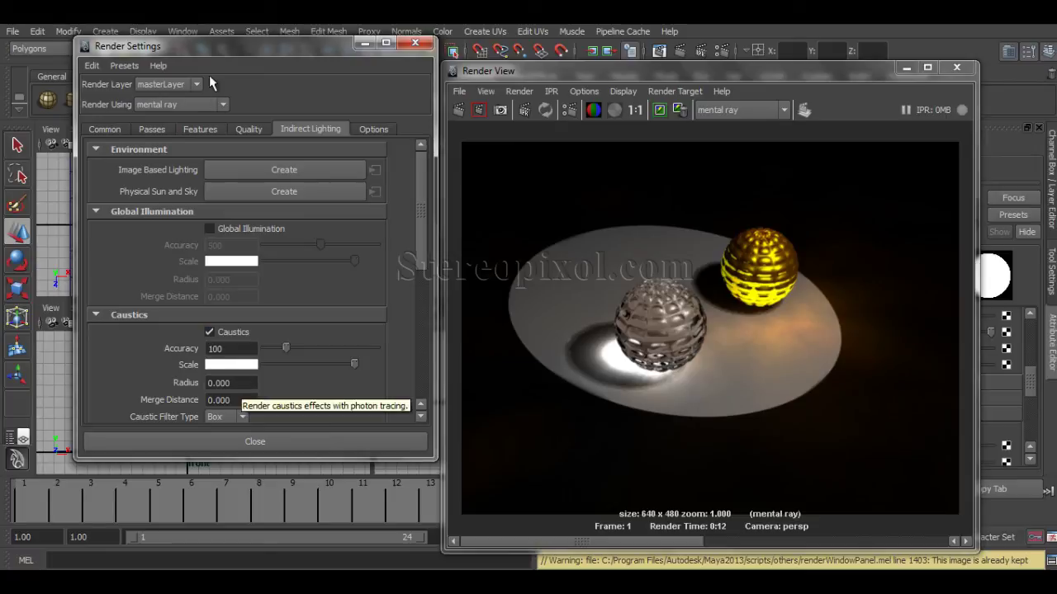
click(248, 126)
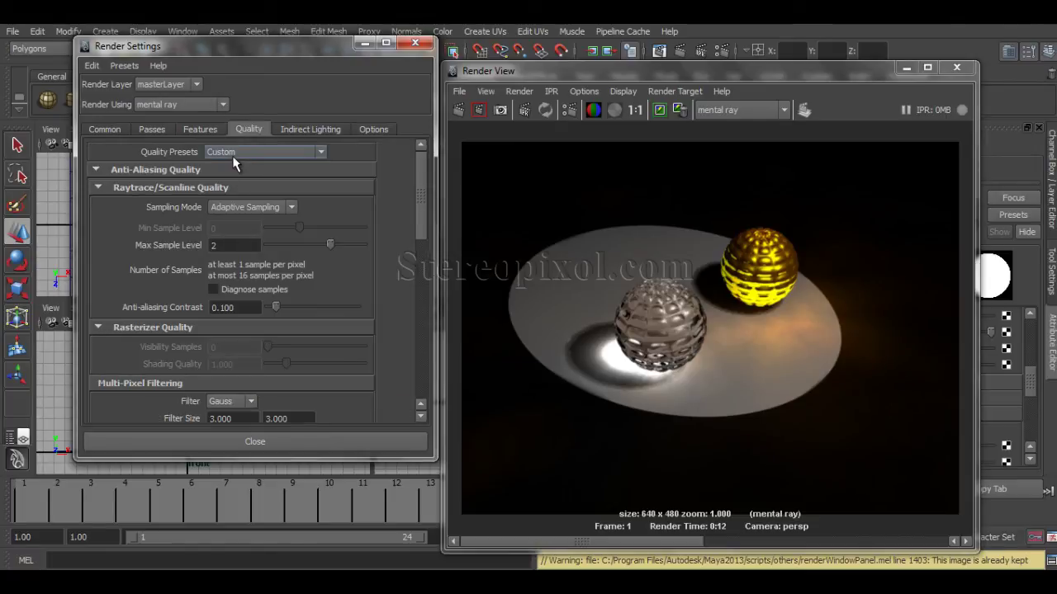
click(299, 132)
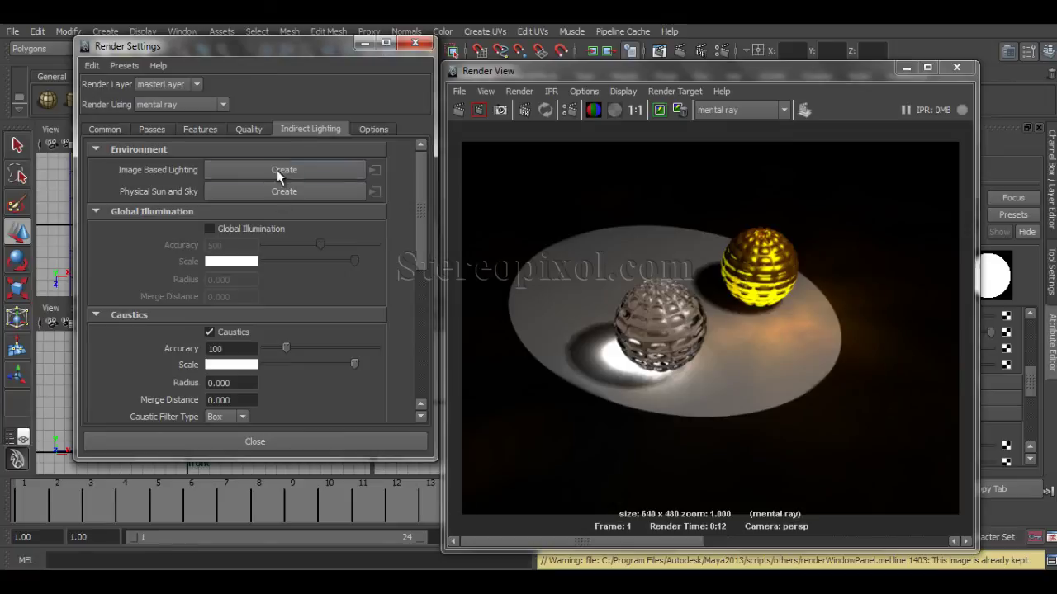
- Set the caustics Radius to 1 again, review the quality and common render settings, and re-render the full view
click(223, 383)
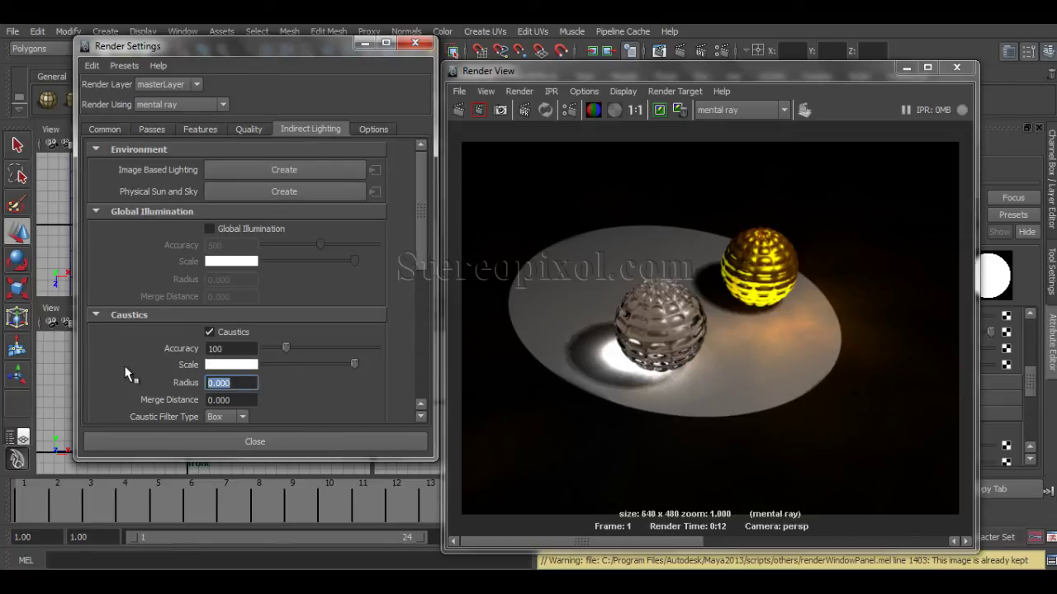
text(1.000)
mouse_move(669, 76)
mouse_down()
mouse_move(468, 72)
mouse_move(766, 67)
mouse_move(685, 66)
mouse_up()
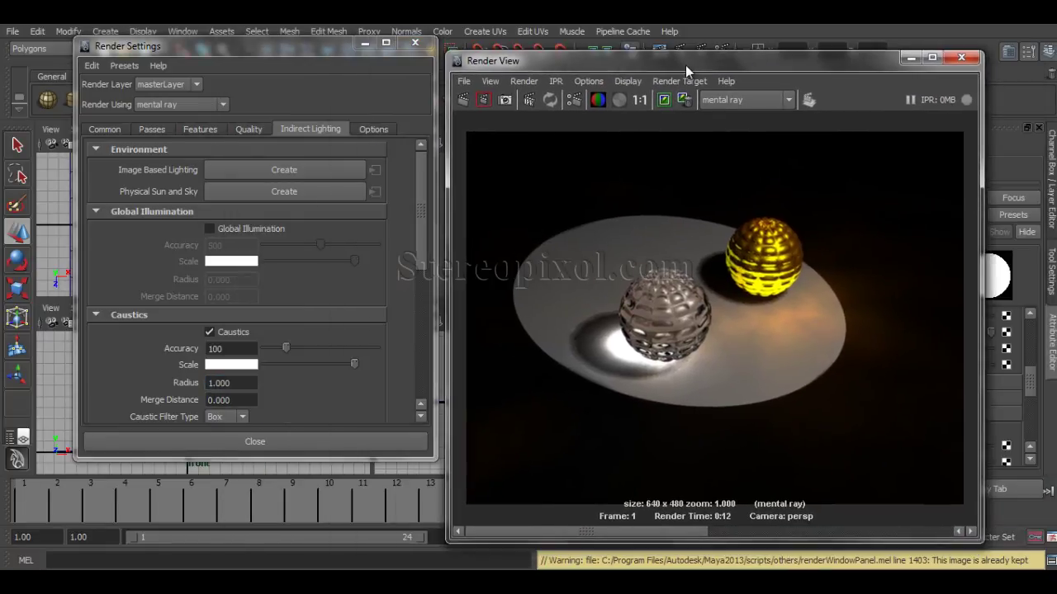
click(249, 129)
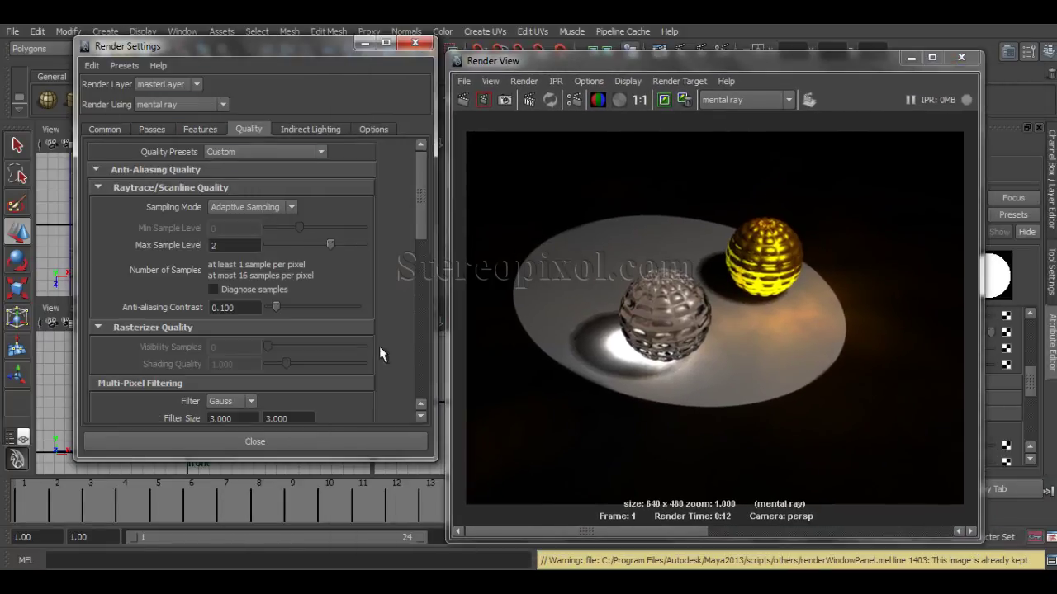
drag(419, 228, 434, 207)
click(116, 130)
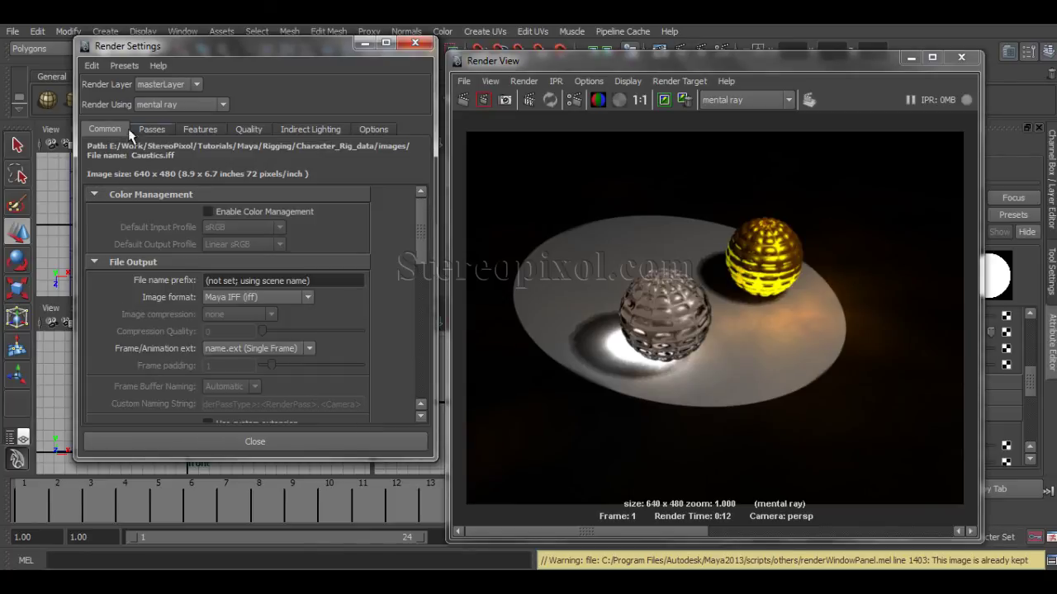
click(463, 99)
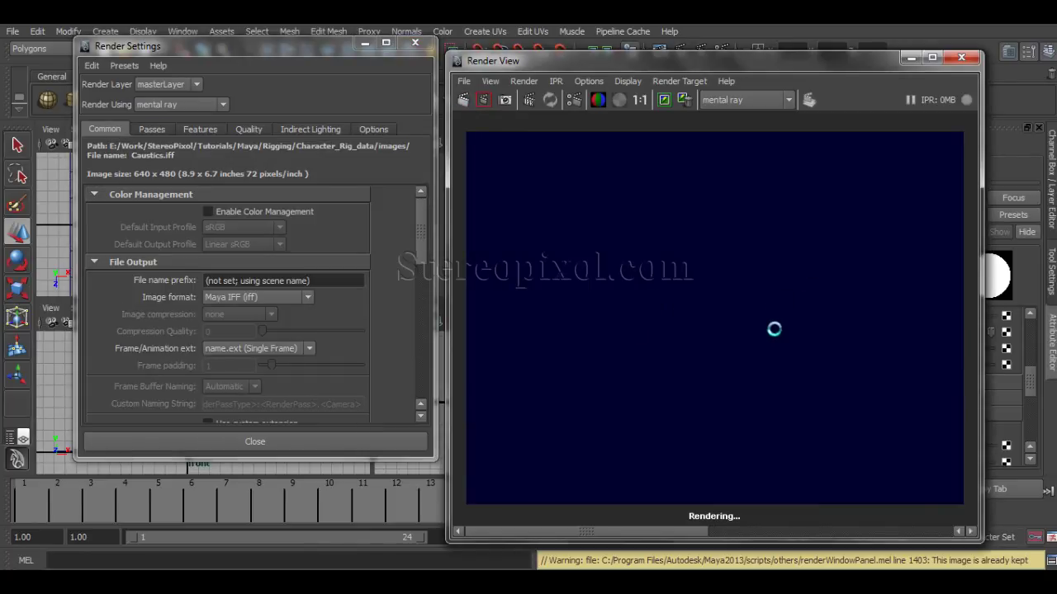